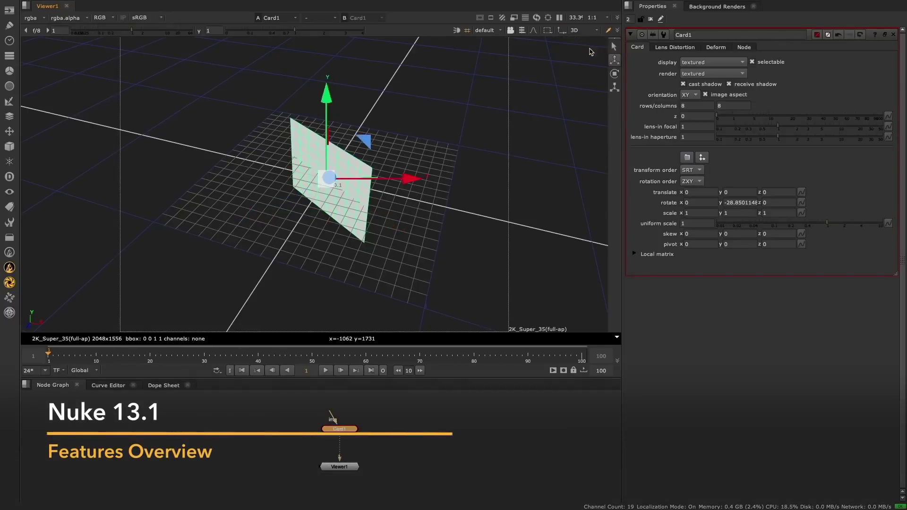
Shift the Transform1, Grade1, Roto1 and Blur1 nodes left and tick UnrealReader's BaseColor render pass
mouse_move(563, 33)
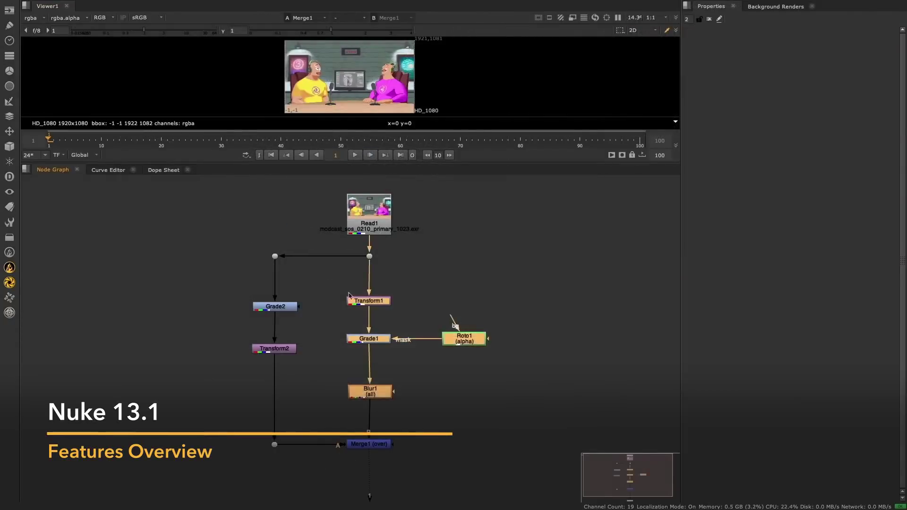
mouse_move(373, 344)
left_mouse_down()
mouse_move(333, 344)
mouse_move(441, 348)
mouse_move(371, 345)
left_mouse_up()
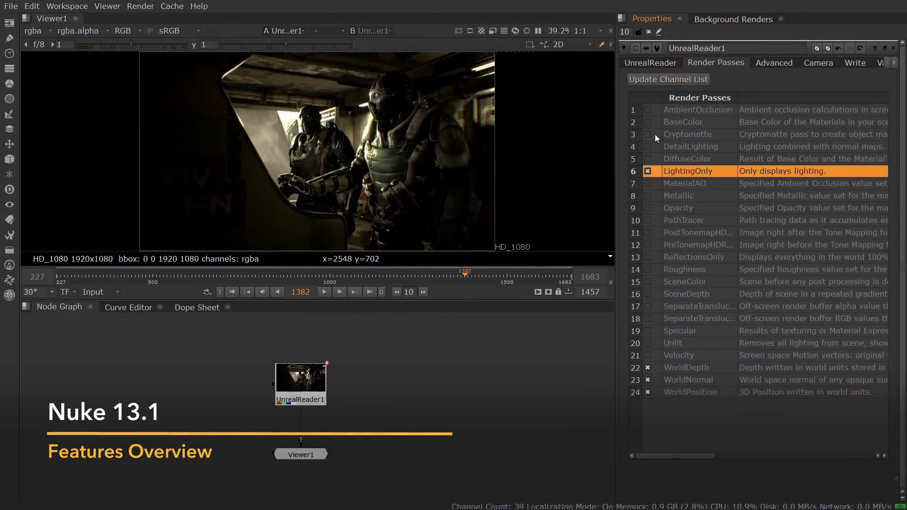
left_click(653, 123)
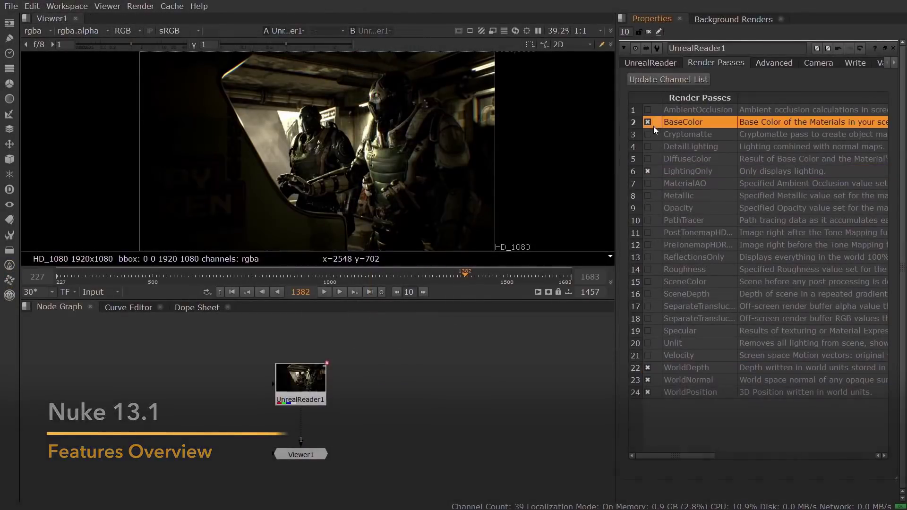
Update the channel list so BaseColor reaches the viewer, and set the BRAW Read's White Balance to Cloudy
left_click(665, 80)
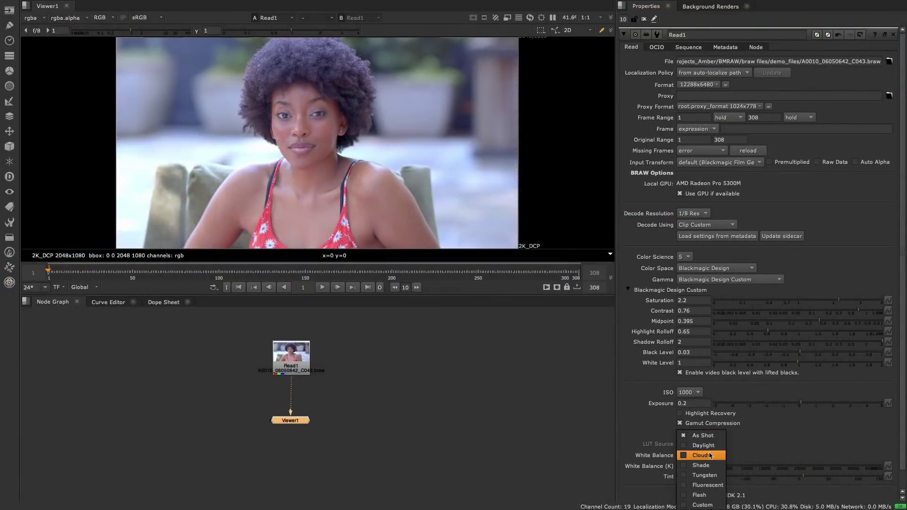
left_click(701, 456)
left_click(706, 455)
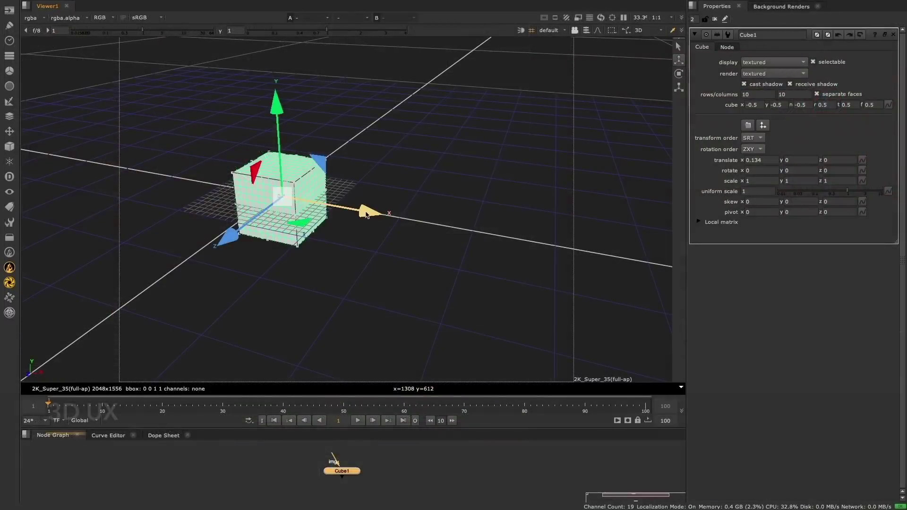
Slide the cube along x and y, move it left, and shift its pivot down-left
left_click_drag(385, 217, 570, 278)
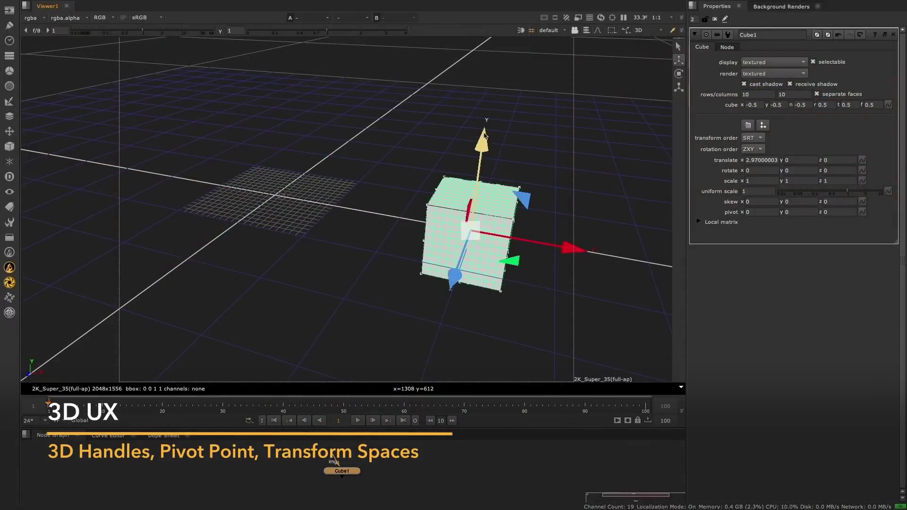
left_click_drag(484, 137, 483, 54)
left_click_drag(478, 180, 273, 189)
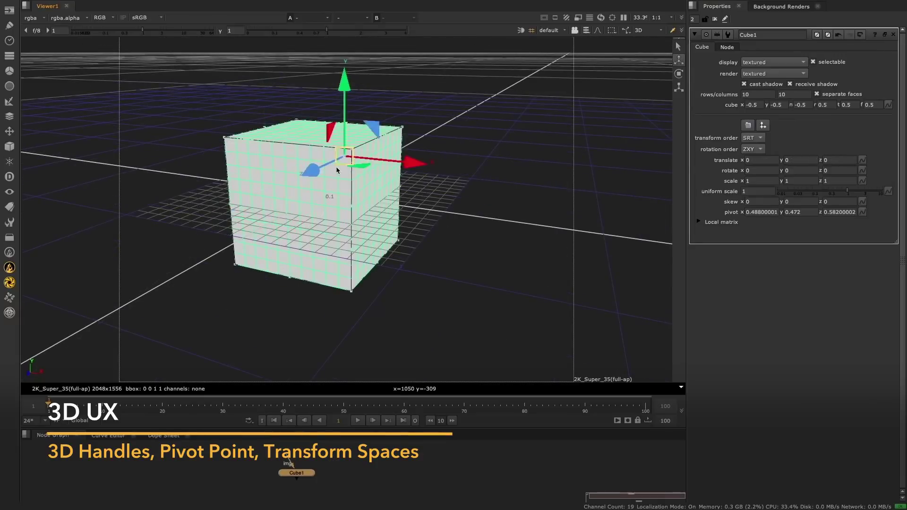
left_click_drag(337, 170, 307, 197)
left_click_drag(307, 197, 279, 221)
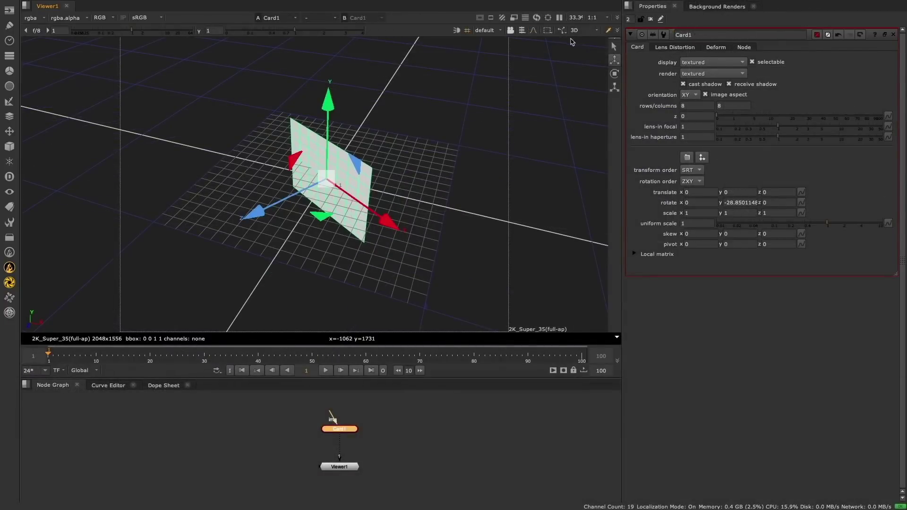
Switch the viewer's transform space to Screen, then back to World
left_click(562, 30)
left_click(597, 41)
left_click(562, 30)
left_click(590, 51)
left_click(561, 29)
left_click(594, 61)
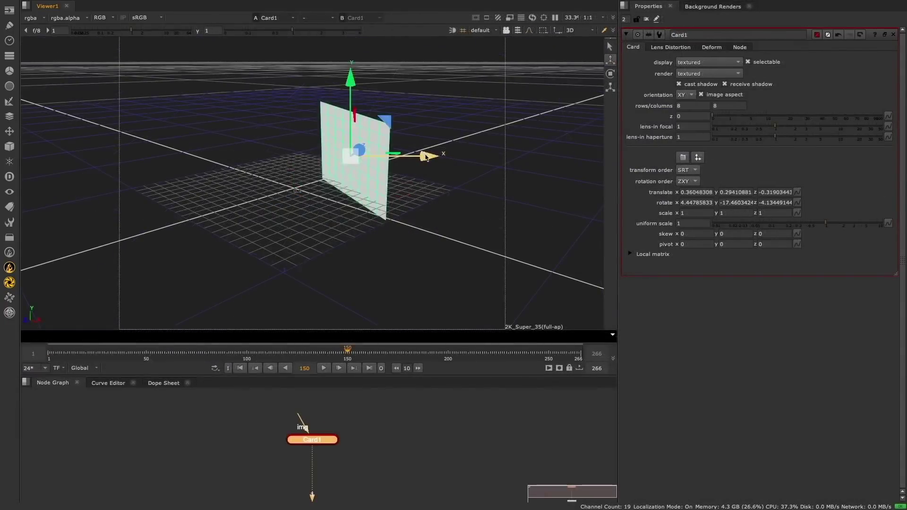
Rotate the card, then move the cube along x and in the XY plane to x 0.01, y 0.36
left_click_drag(331, 179, 342, 181)
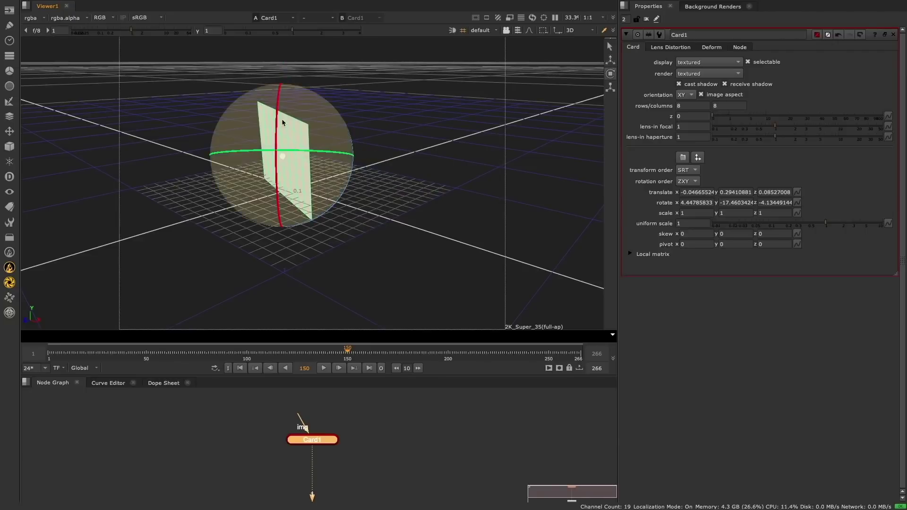
left_click_drag(278, 113, 279, 138, "ctrl")
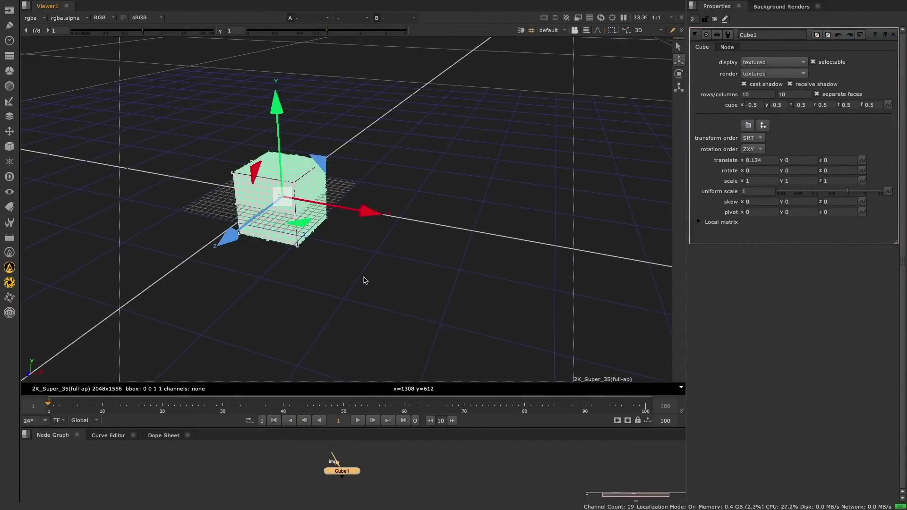
left_click_drag(367, 215, 561, 240)
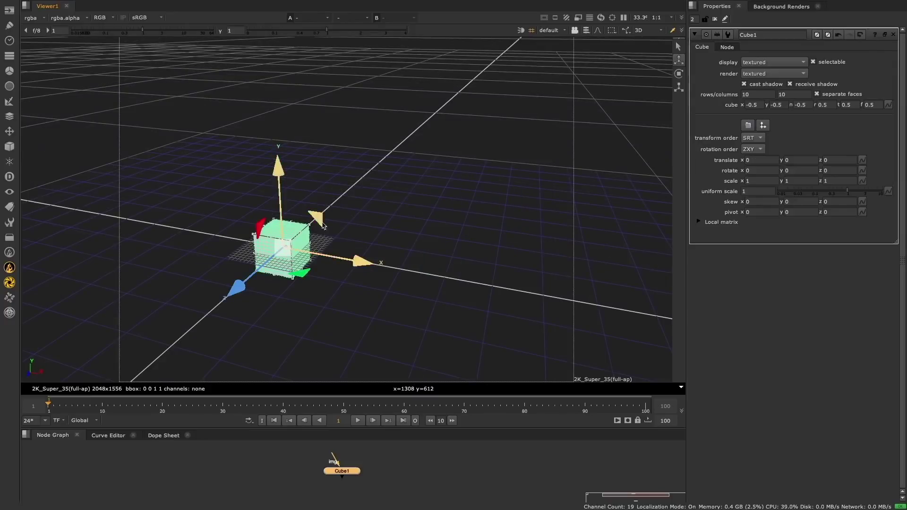
left_click_drag(321, 217, 482, 112)
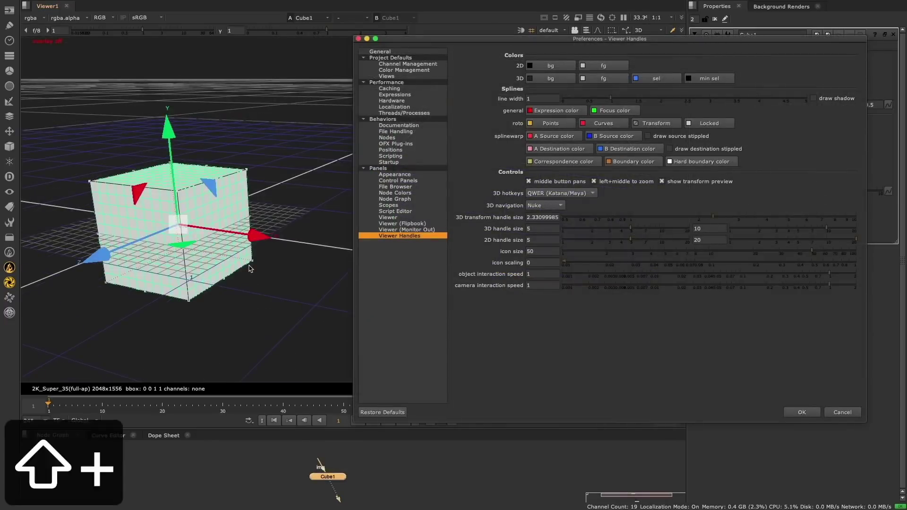
Resize the transform handle with a shift-scroll and move the cube's pivot across its face
scroll(251, 268, "up", 3, "shift")
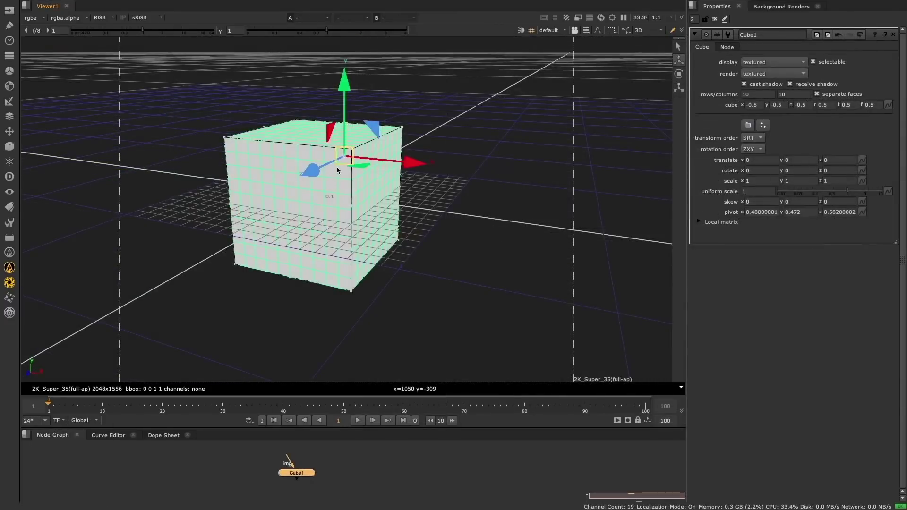
left_click_drag(337, 170, 330, 176, "ctrl+alt")
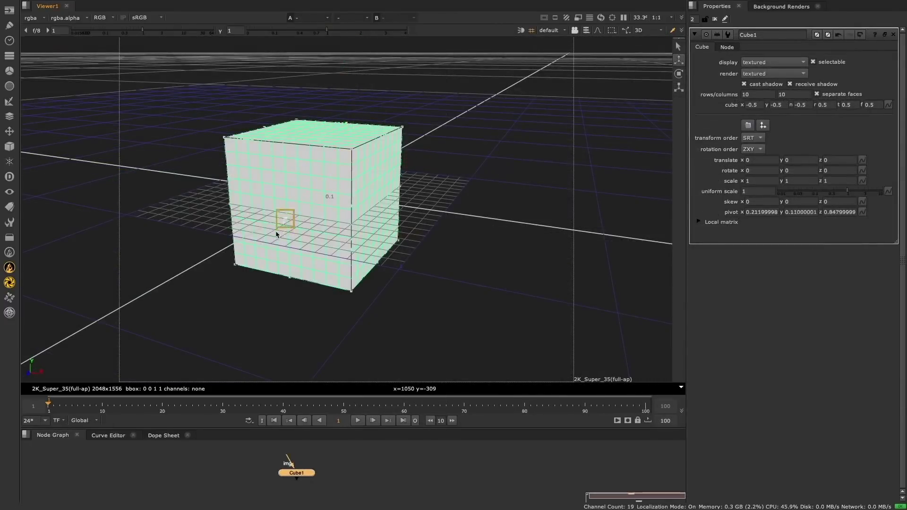
left_click_drag(279, 232, 314, 194, "ctrl+alt")
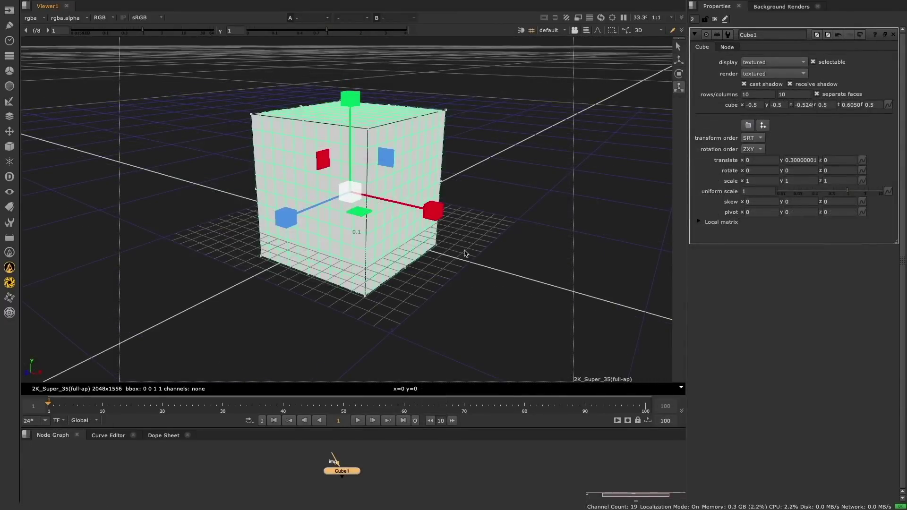
Cycle the gizmo with Q (hide), W (translate), E (rotate) and R (scale)
key("q")
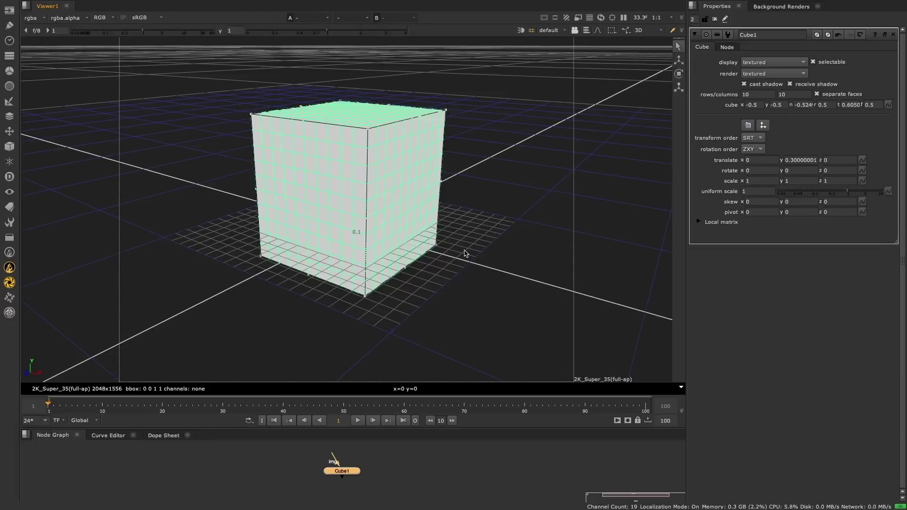
key("w")
key("e")
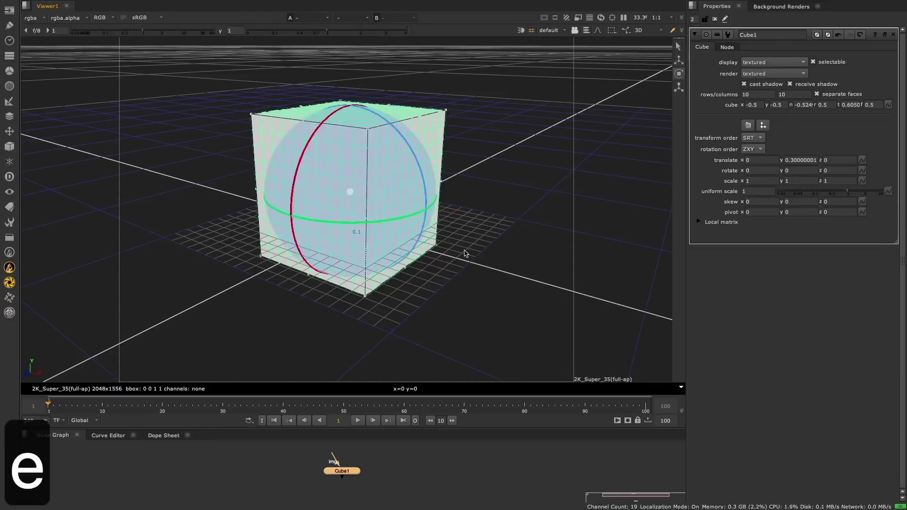
key("r")
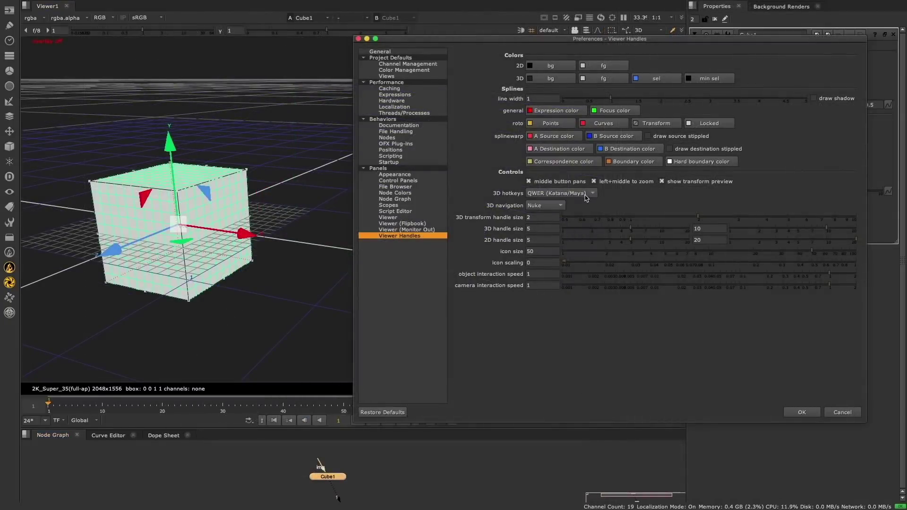
Expand the Viewer Handles 3D hotkeys dropdown listing QWER, STRE, WGRS and Nuke Classic
left_click(587, 195)
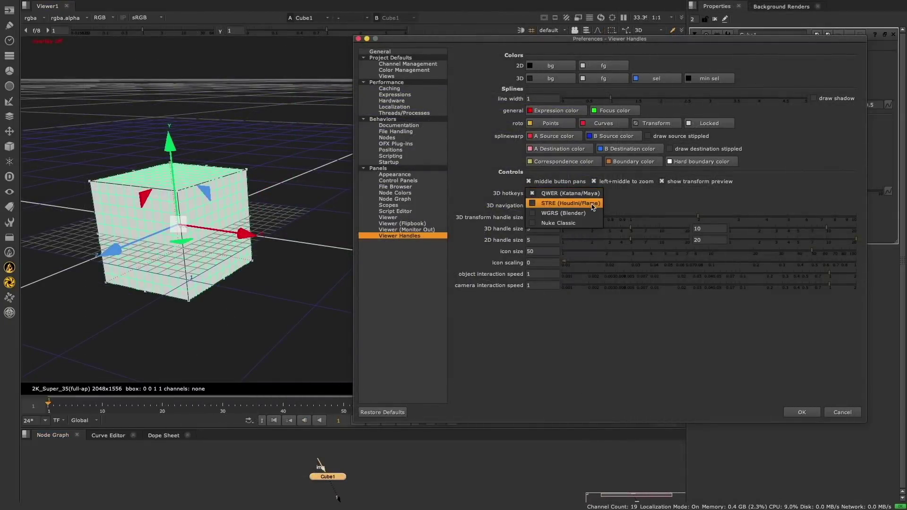
left_click(587, 195)
left_click(586, 198)
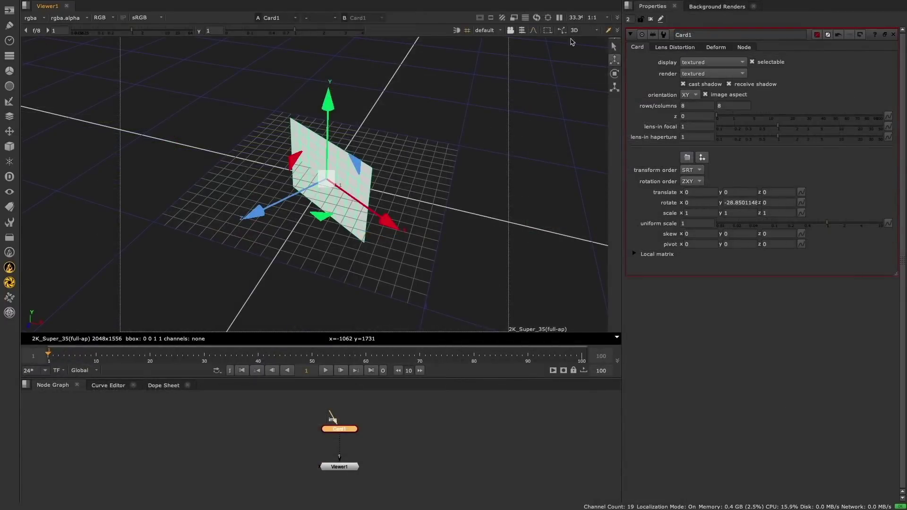
Switch the viewer's transform space to Screen, then back to World
left_click(561, 29)
left_click(596, 47)
left_click(562, 29)
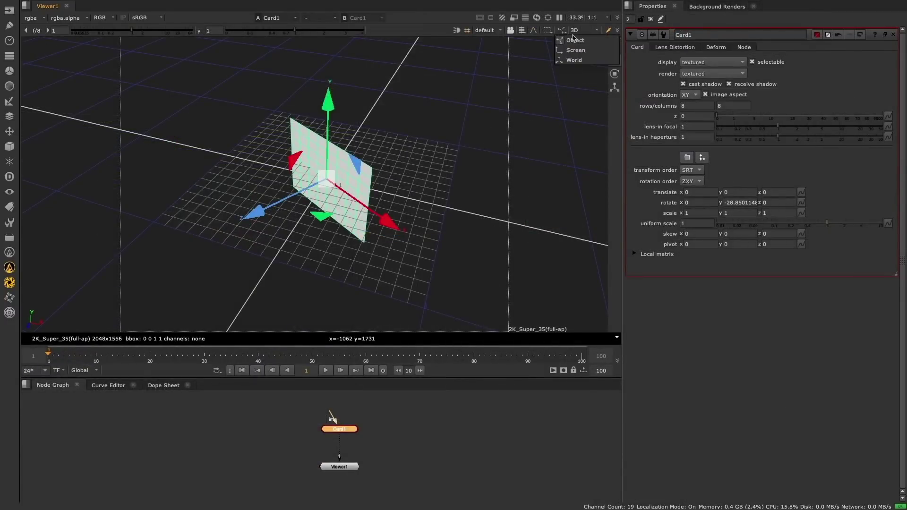
left_click(591, 51)
left_click(562, 29)
left_click(591, 60)
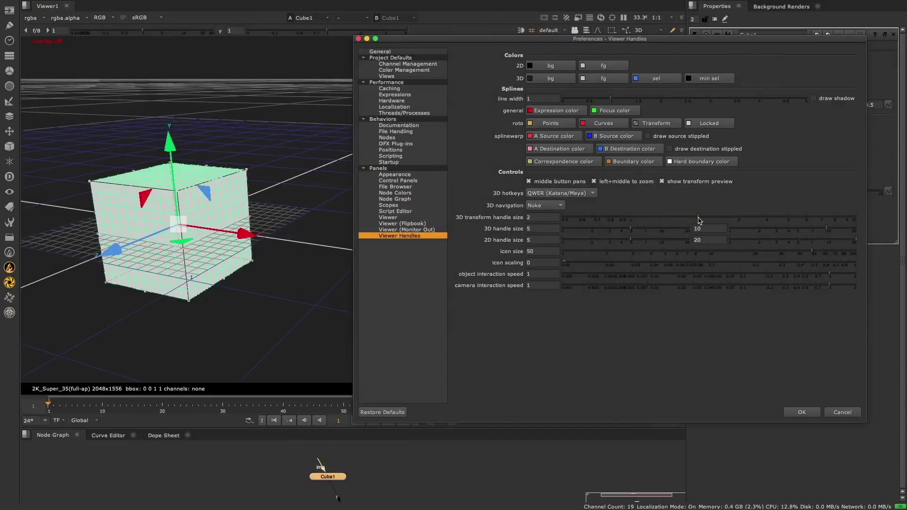
Shrink the 3D handle size to 1.44, offset the cube's pivot along z and y, and rotate the card
left_click_drag(699, 220, 717, 228)
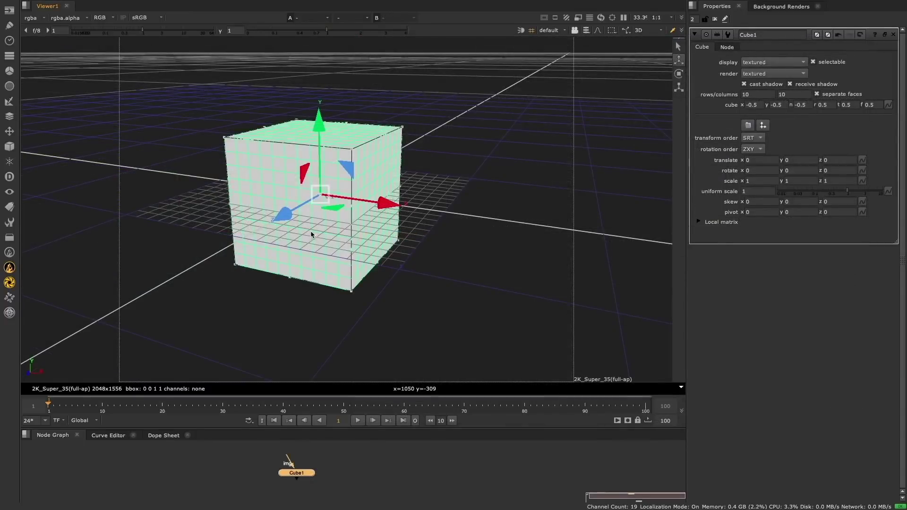
left_click_drag(284, 214, 257, 230, "ctrl+alt")
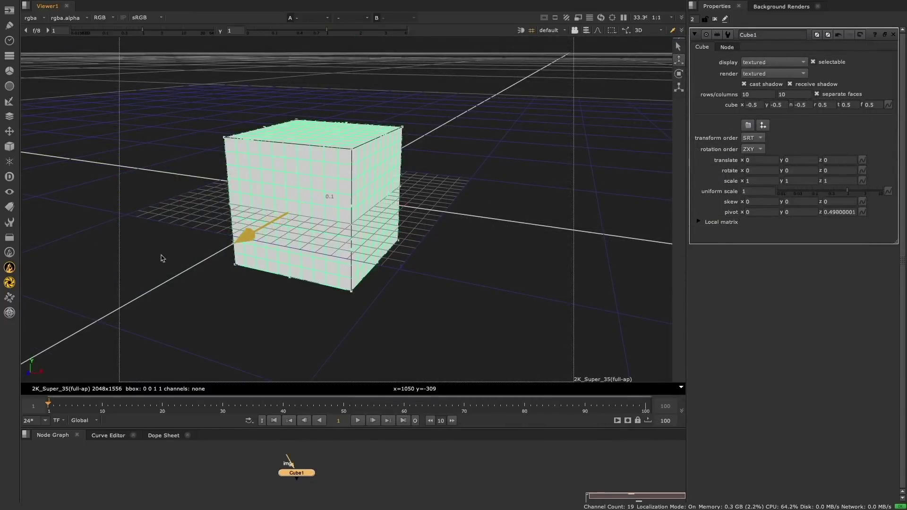
left_click_drag(152, 262, 147, 264, "ctrl+alt")
left_click_drag(280, 158, 275, 66, "ctrl+alt")
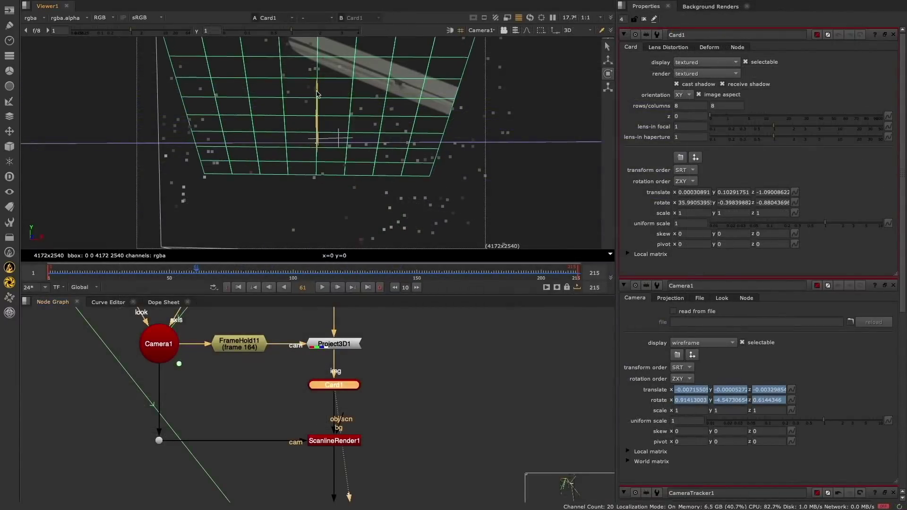
left_click_drag(317, 93, 390, 198, "ctrl")
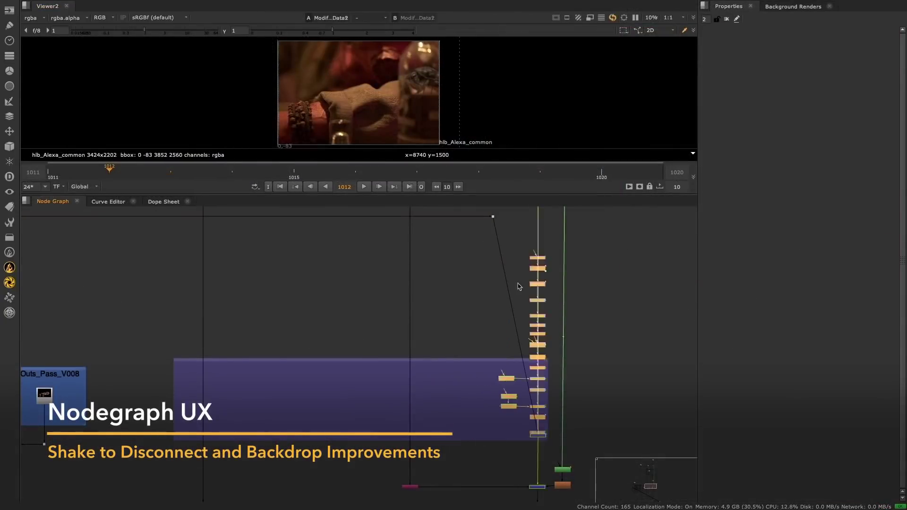
Shake the orange node column loose and create a Backdrop node from the node search
left_click_drag(537, 284, 245, 316)
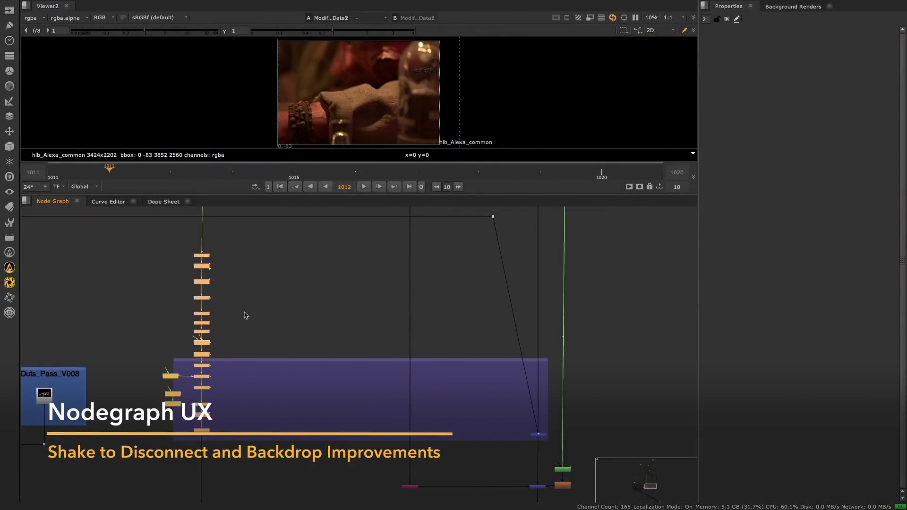
left_click(257, 338)
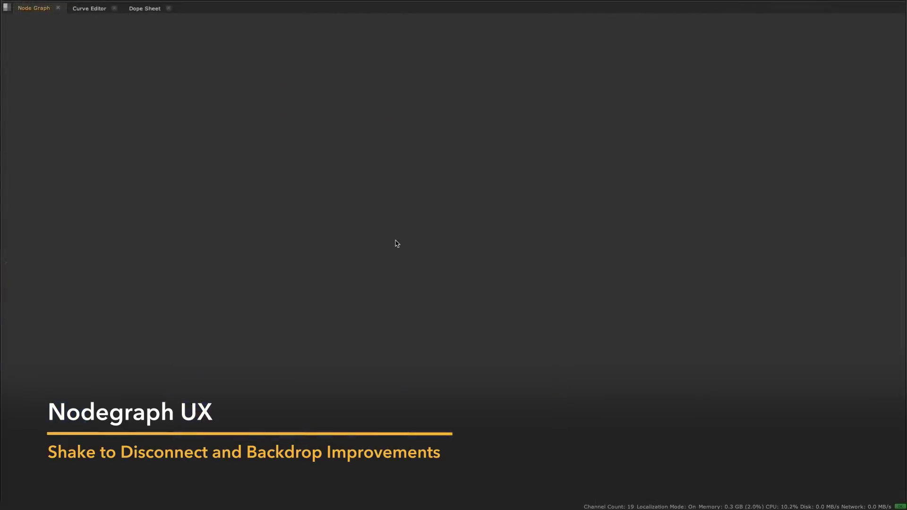
key("Tab")
type("back")
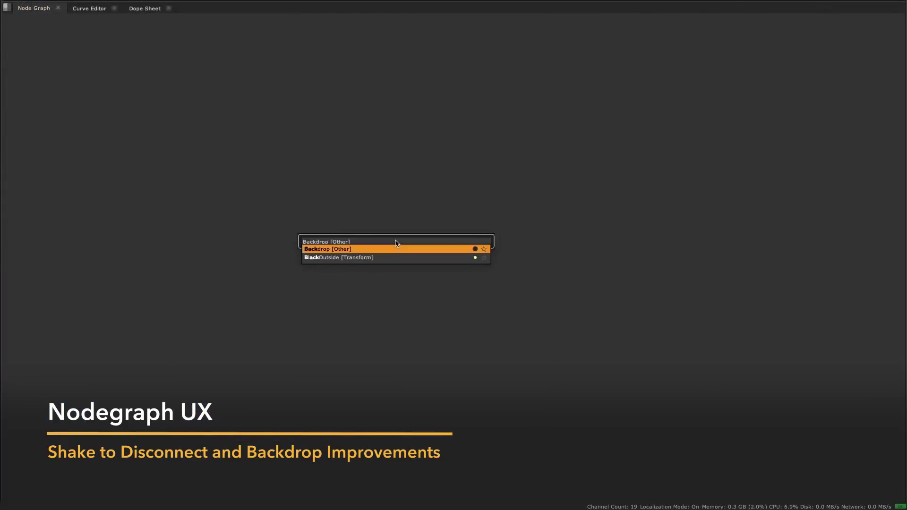
key("Return")
Resize the backdrop to enclose the Shuffle, Glow, Blur13 and Grade27 through Blur12 nodes
left_click_drag(416, 220, 469, 264)
left_click_drag(371, 264, 354, 285)
left_click_drag(354, 194, 377, 202)
left_click_drag(472, 205, 462, 227)
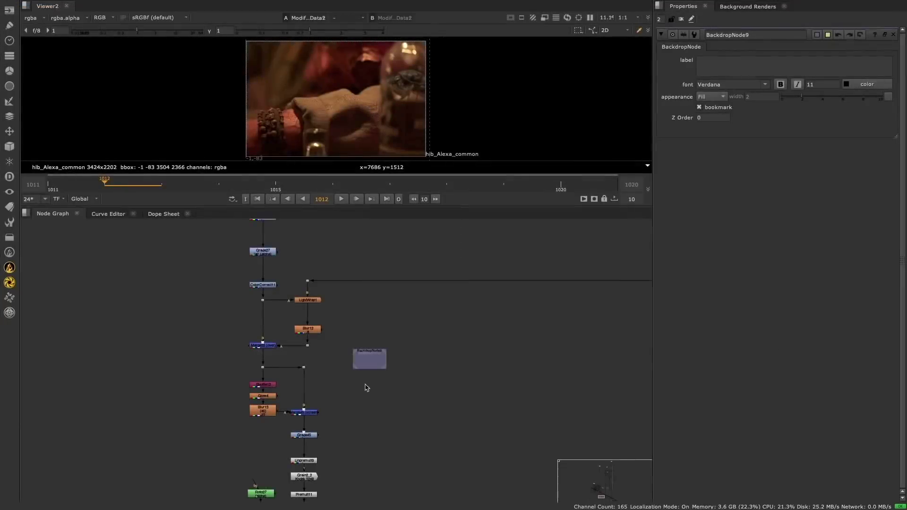
left_click_drag(354, 368, 211, 430)
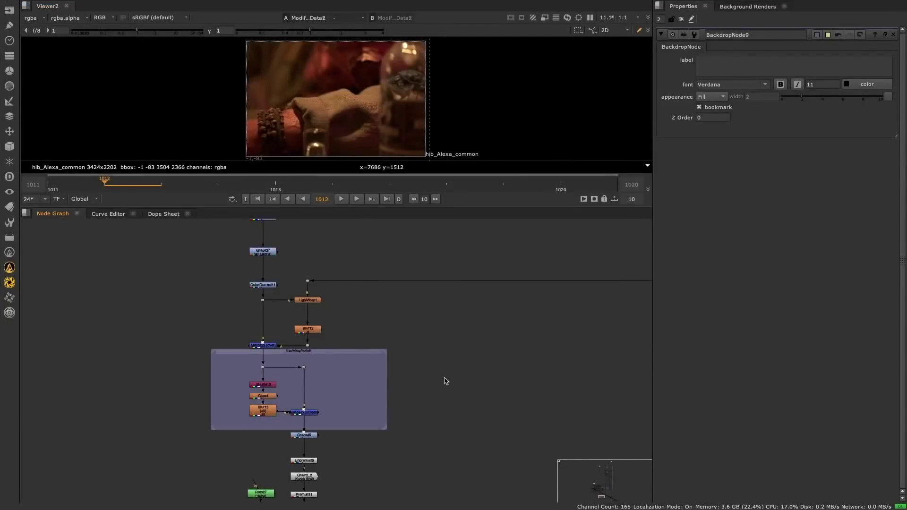
left_click_drag(213, 352, 185, 231)
scroll(418, 435, "down", 3)
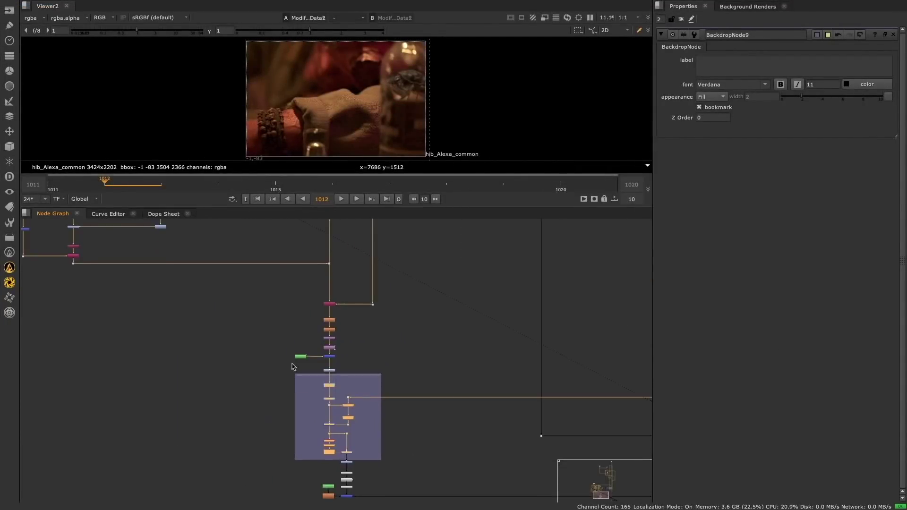
left_click_drag(289, 348, 279, 290)
left_click_drag(387, 298, 392, 298)
Grow the backdrop down-right and shift Transform1, Grade1, Blur1 and Roto1 slightly right
left_click_drag(396, 462, 402, 470)
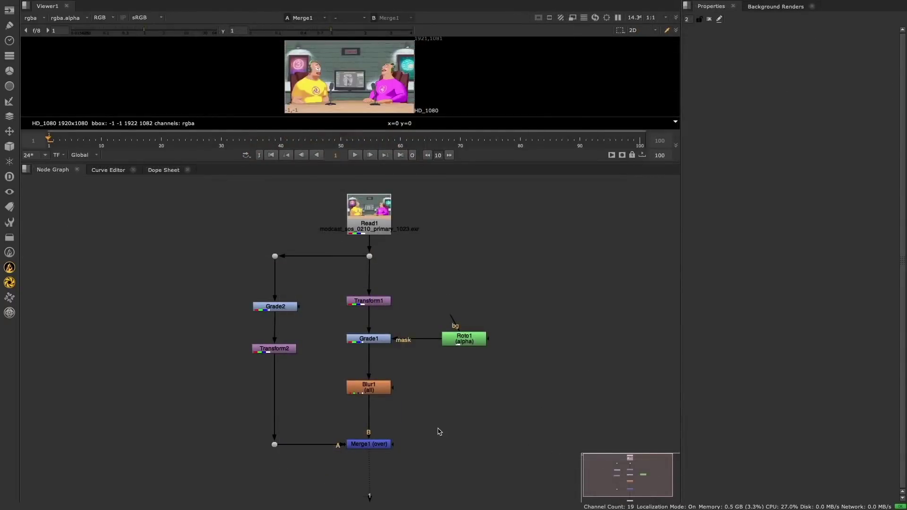
mouse_move(370, 391)
left_mouse_down()
mouse_move(428, 395)
mouse_move(378, 395)
left_mouse_up()
left_click_drag(509, 419, 343, 306)
mouse_move(372, 341)
left_mouse_down()
mouse_move(440, 347)
mouse_move(382, 346)
left_mouse_up()
Enable shake to disconnect, then shake Blur1, both Transforms and the orange node column out of their streams
key("shift+s")
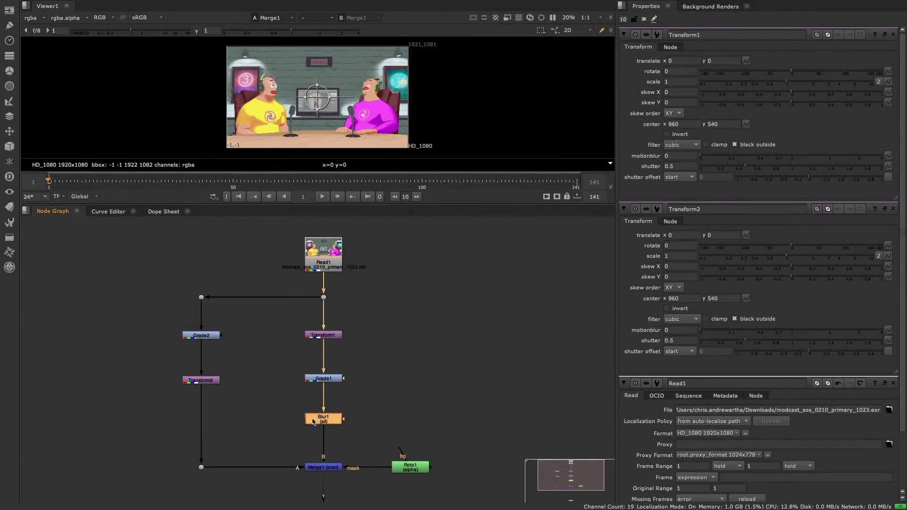
left_click_drag(314, 421, 379, 425)
left_click(203, 382)
left_click(331, 337, "shift")
left_click_drag(325, 336, 387, 342)
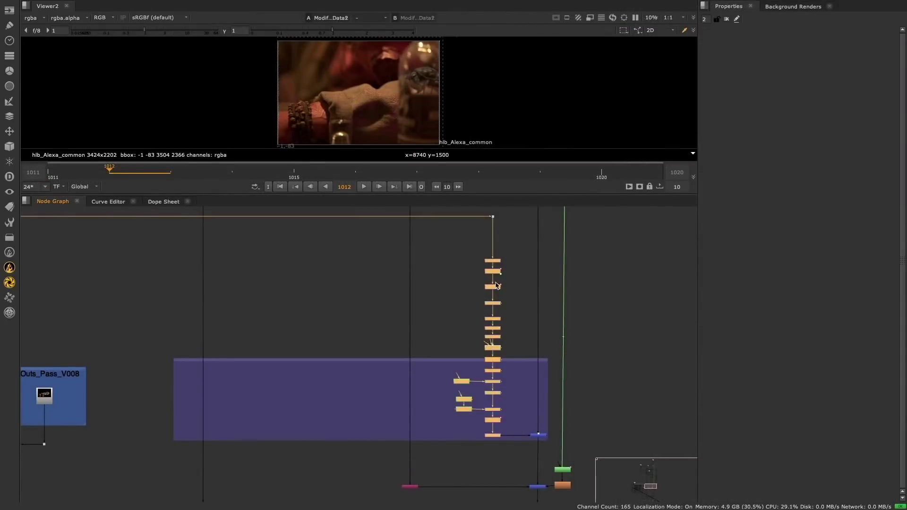
left_click_drag(497, 285, 204, 289)
View Cryptomatte1 and paste material names into its Matte List
left_click(257, 334)
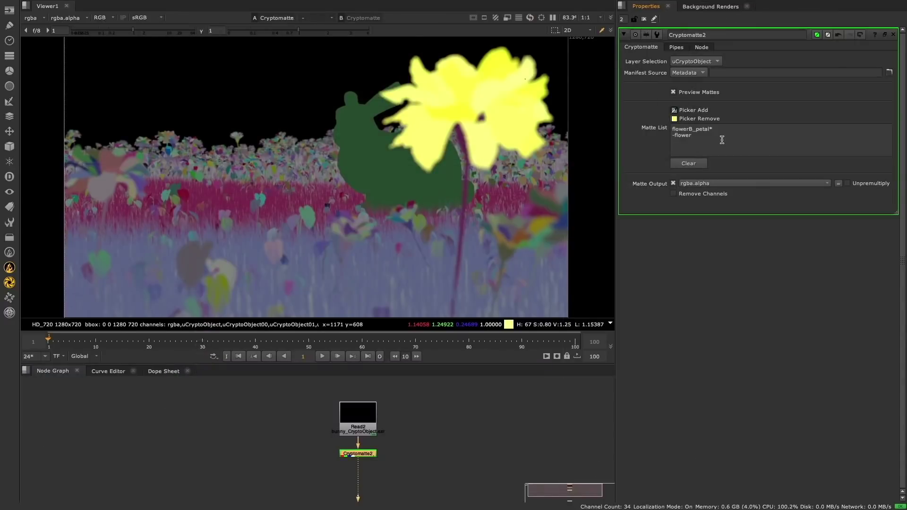
type("B_petal2")
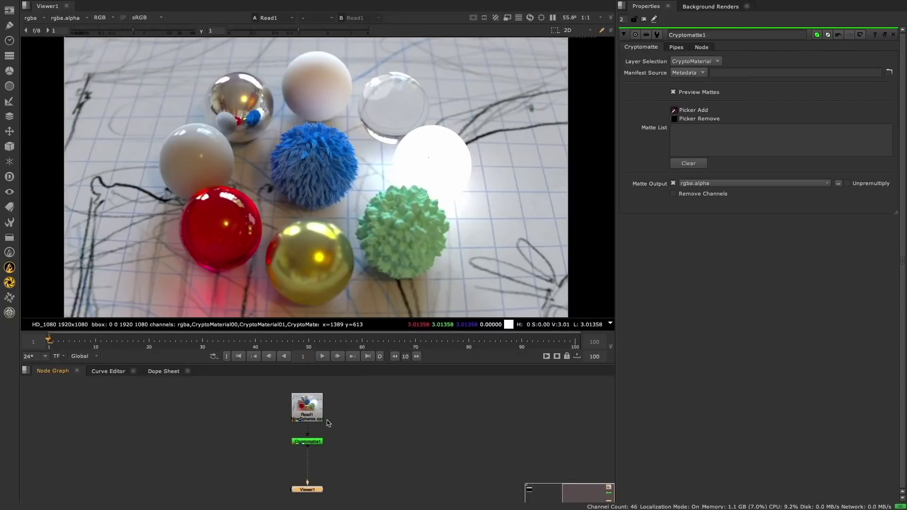
left_click(308, 442)
key("1")
key("ctrl+v")
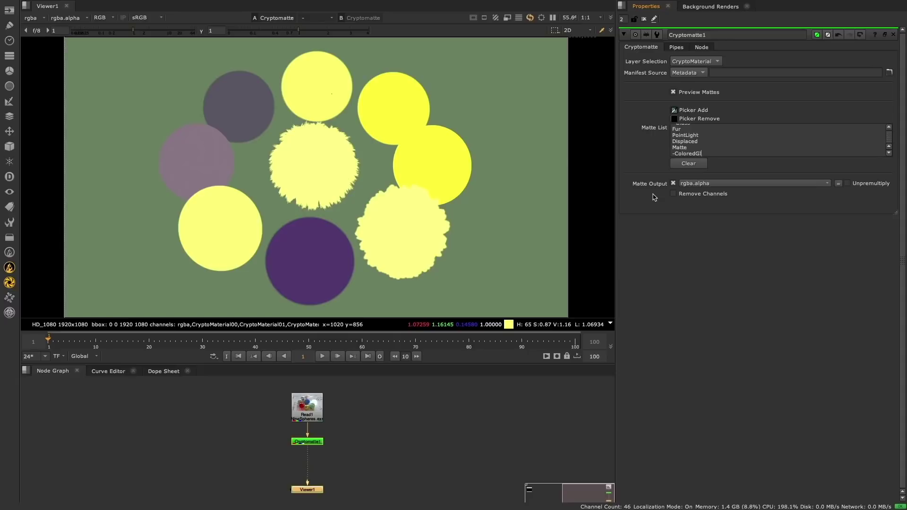
type("ass")
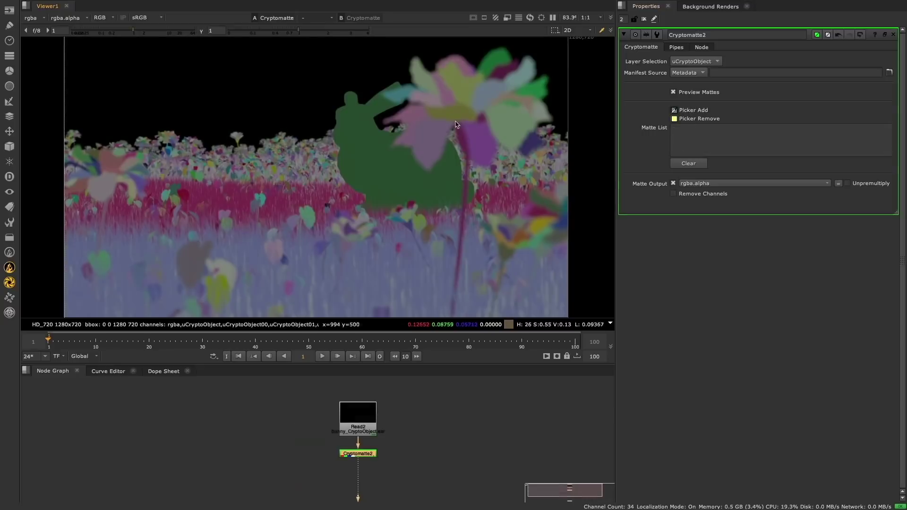
Pick four flower petals in the viewer to add them to the matte
left_click(490, 97, "ctrl")
left_click(460, 84, "ctrl")
left_click(426, 98, "ctrl")
left_click(507, 81, "ctrl")
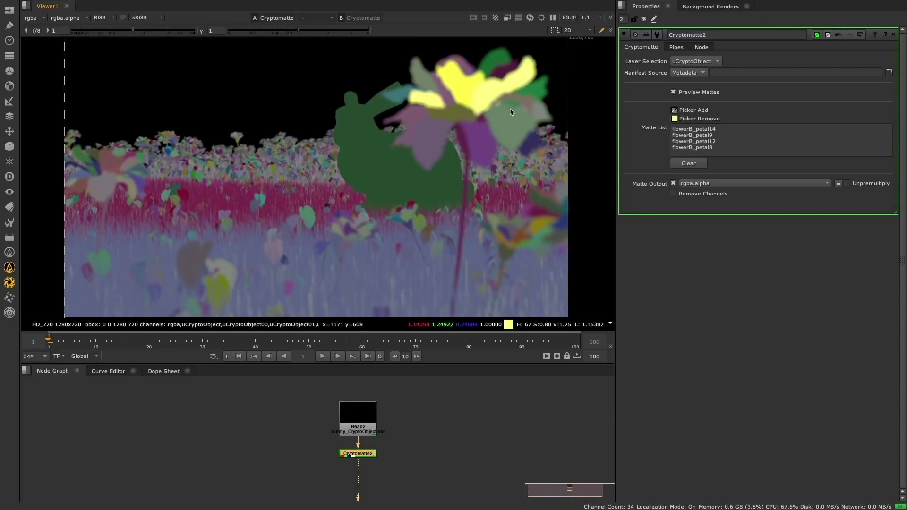
Clear the Matte List, enter flowerB_petal*, and start a -flowerB_petal2 exclusion line
left_click(695, 164)
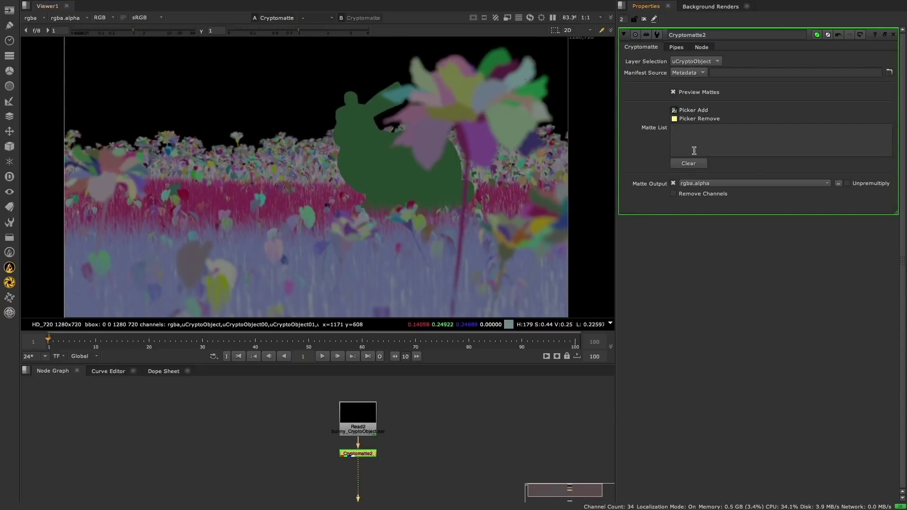
type("flowerB_petal*")
key("Return")
left_click(722, 140)
type("-flow")
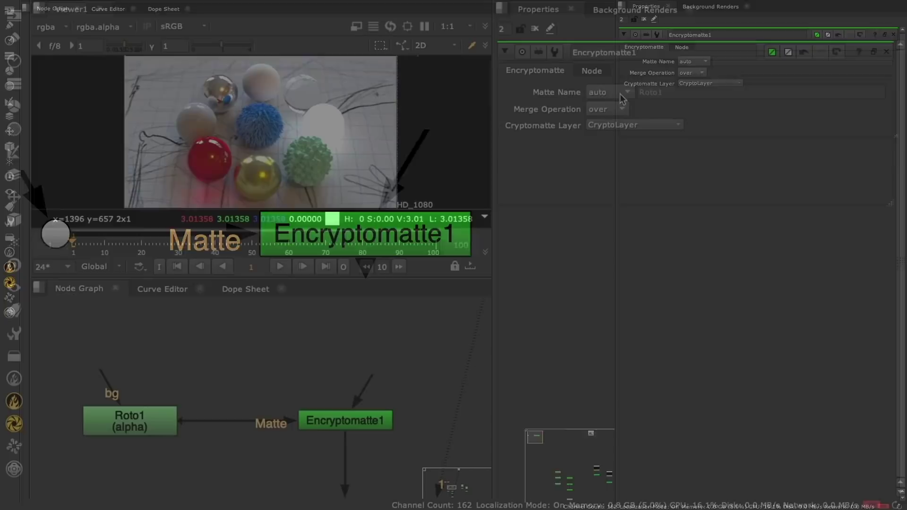
Set the Encryptomatte Matte Name to manual and name it 'Amazing'
left_click(692, 62)
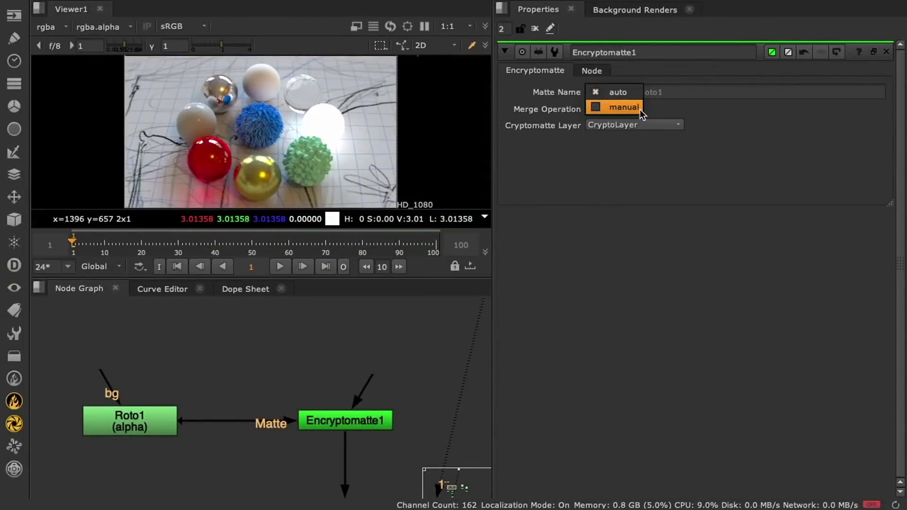
left_click(699, 75)
key("Tab")
type("Amazing")
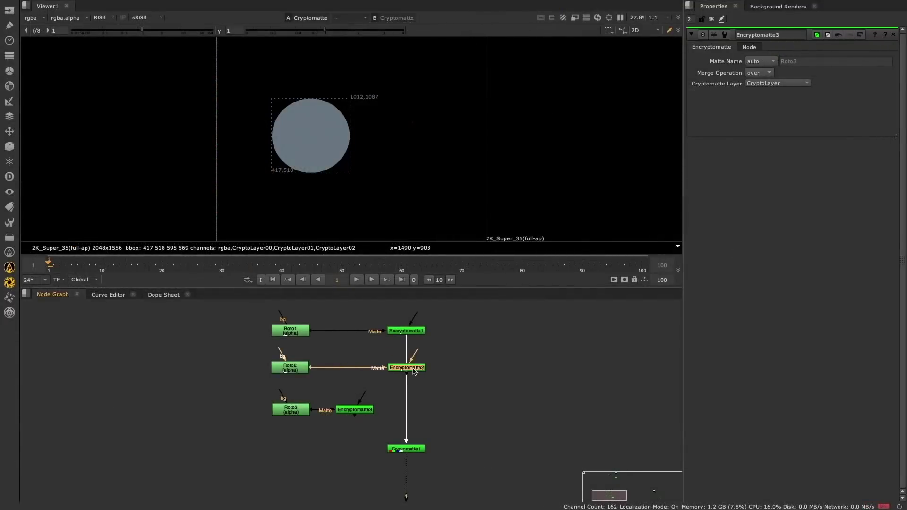
Insert Encryptomatte3 before Cryptomatte1 and set its Cryptomatte Layer to CryptoLayer
left_click_drag(359, 410, 413, 410)
left_click(794, 83)
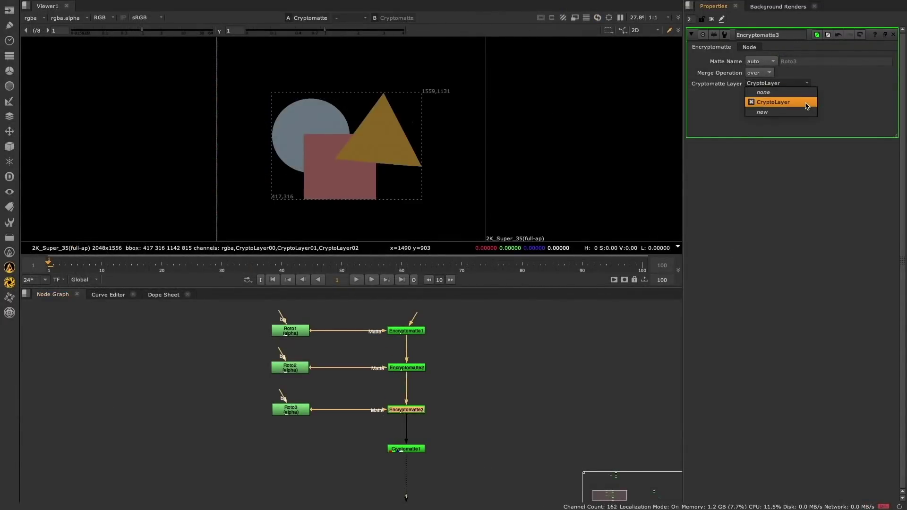
left_click(784, 102)
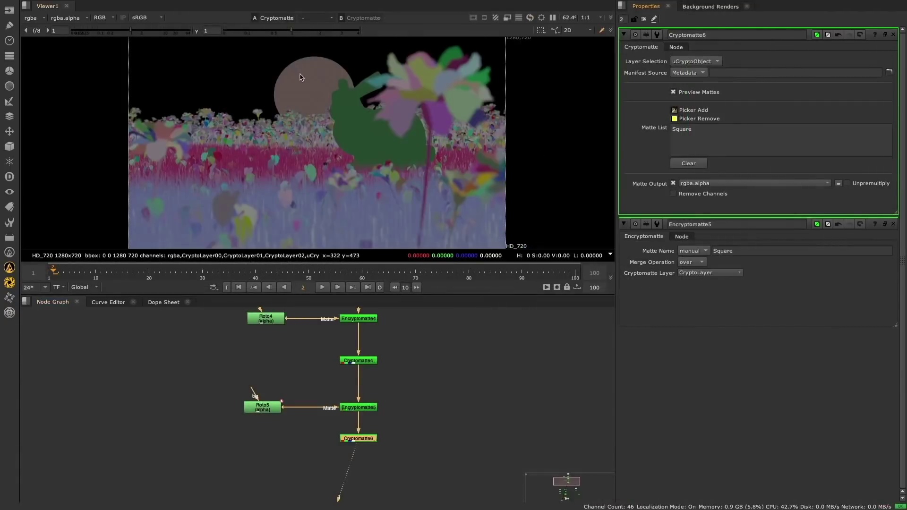
Add the moon matte to Cryptomatte6 and try merge operation under before returning to over
left_click(306, 82, "ctrl")
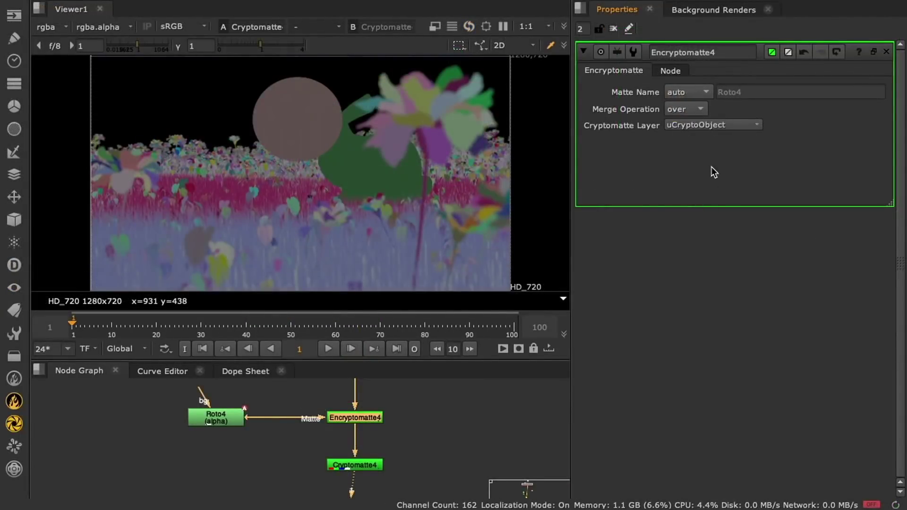
left_click(686, 108)
left_click(699, 123)
left_click(698, 106)
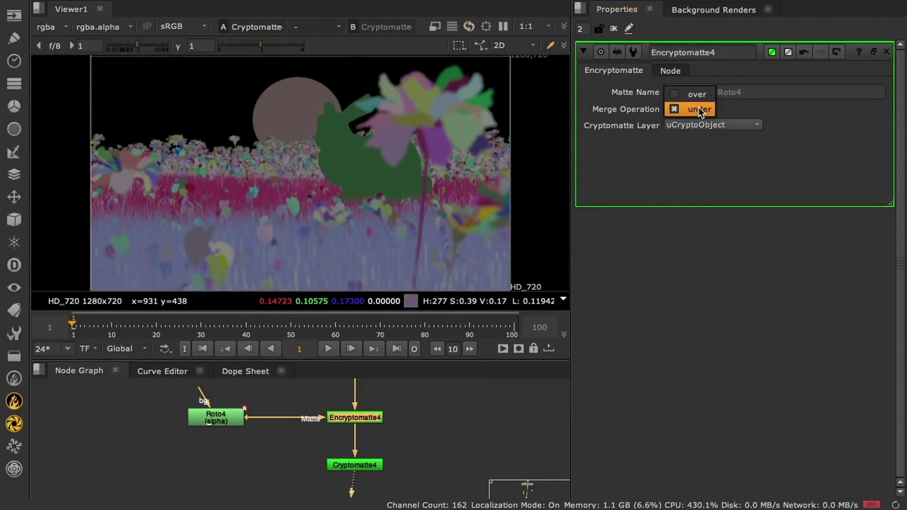
left_click(700, 93)
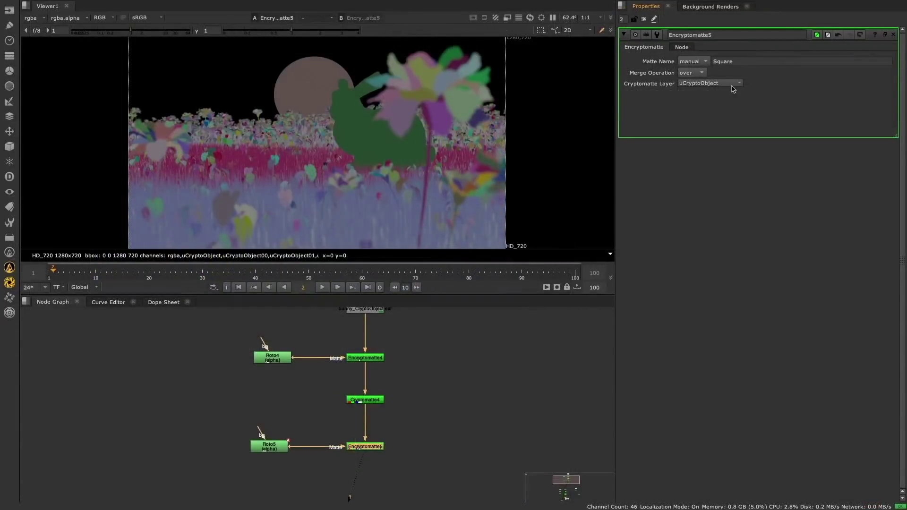
Create a new Cryptomatte layer named CryptoLayer
left_click(732, 85)
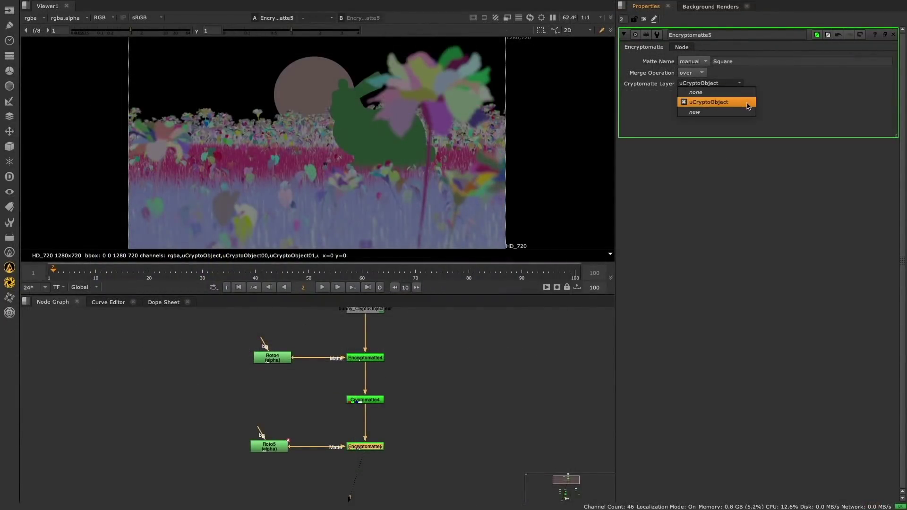
left_click(745, 113)
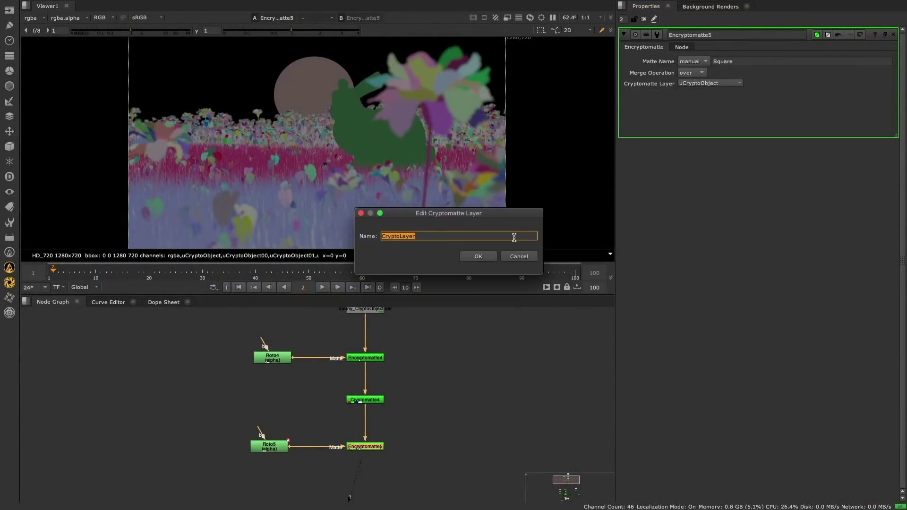
left_click(478, 257)
Add a Cryptomatte node (Cryptomatte6) below Encryptomatte5
left_click(374, 461)
middle_click_drag(378, 475, 371, 435)
key("Tab")
type("cryp")
key("Return")
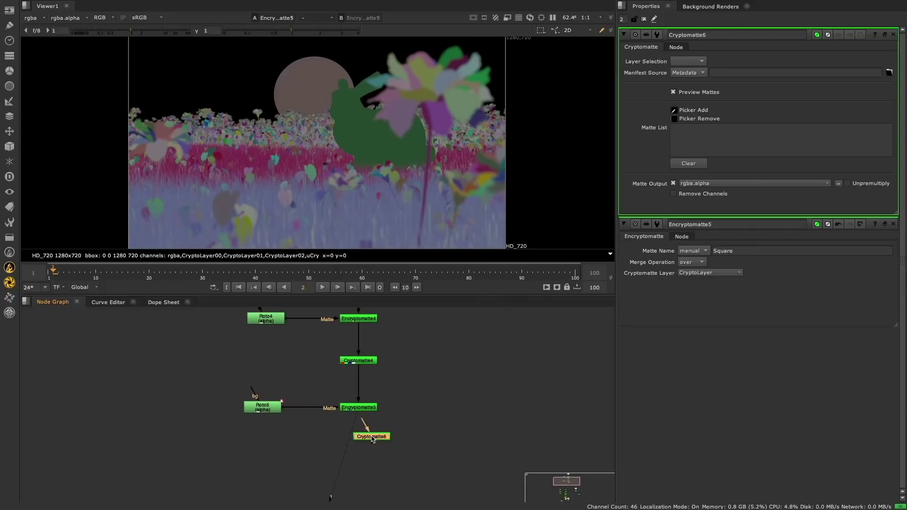
left_click(363, 442)
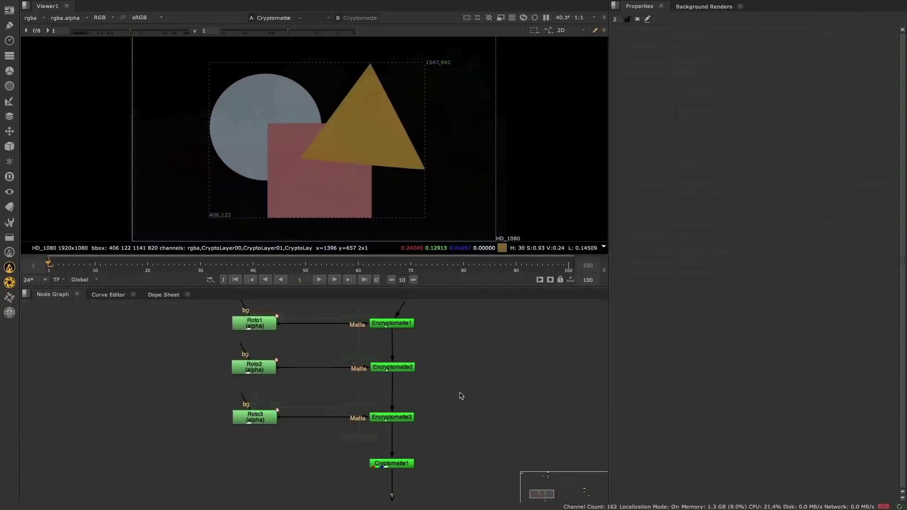
scroll(460, 396, "down", 5)
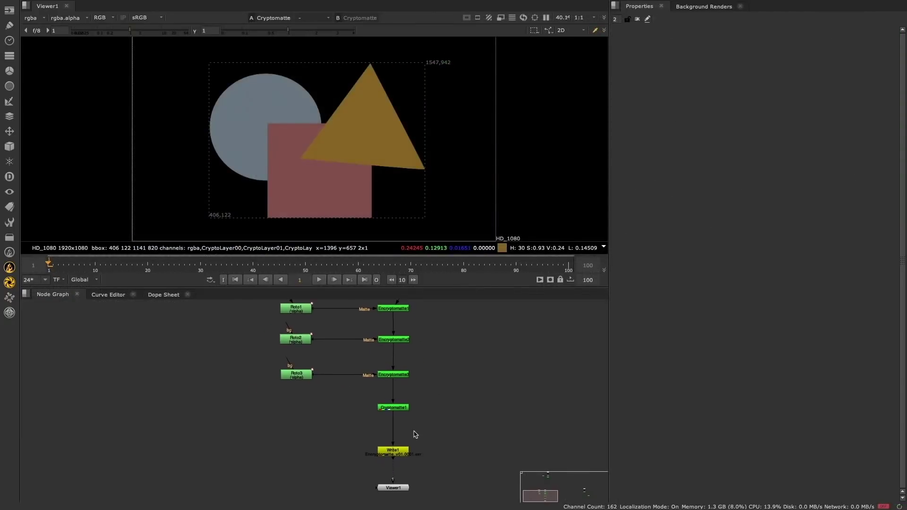
Open Write1, then clear Cryptomatte7's Matte List and begin the *E_A* wildcard entry for the legs
scroll(394, 459, "up", 4)
scroll(395, 464, "up", 2)
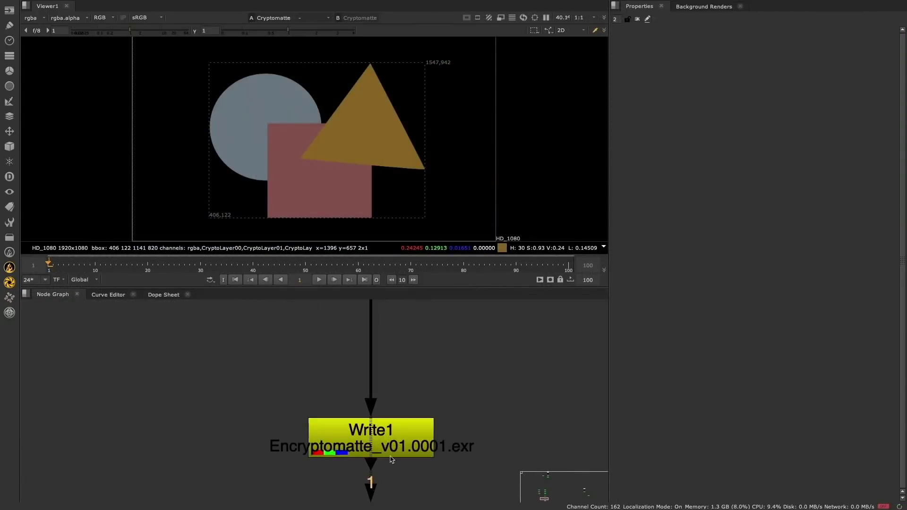
double_click(389, 447)
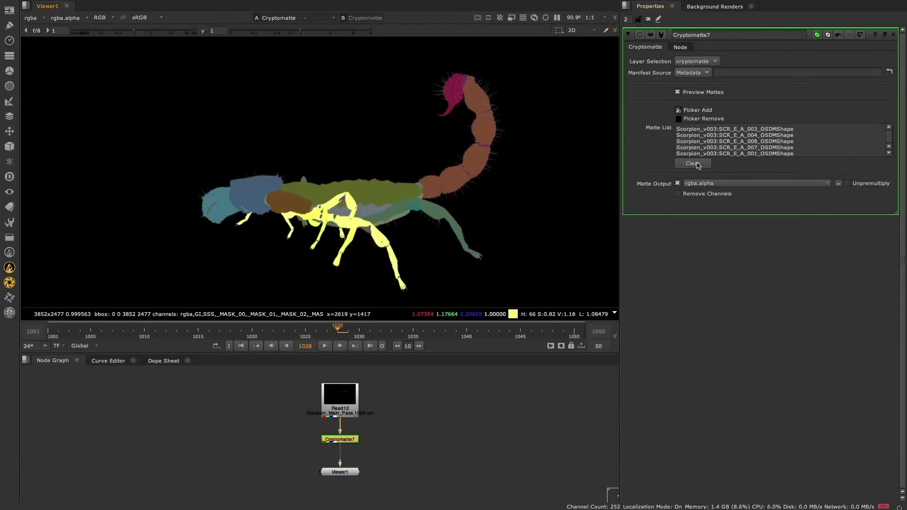
left_click(693, 164)
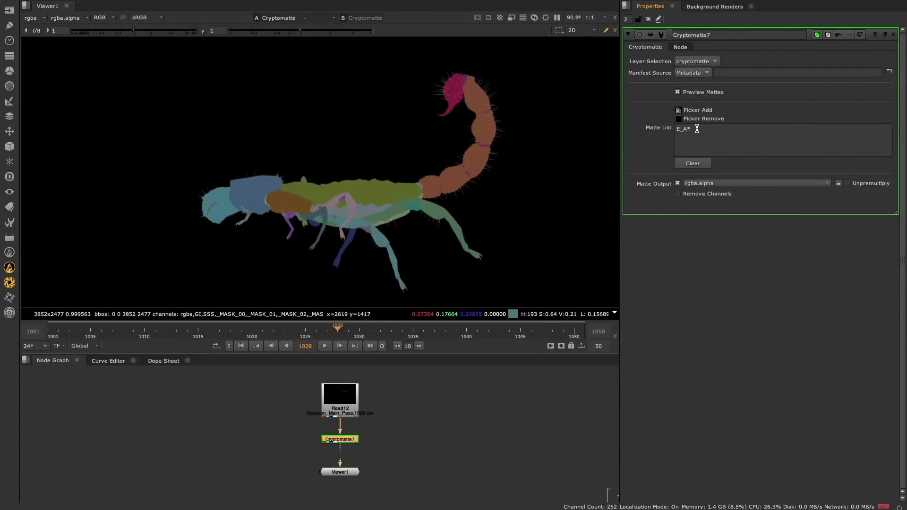
type("*")
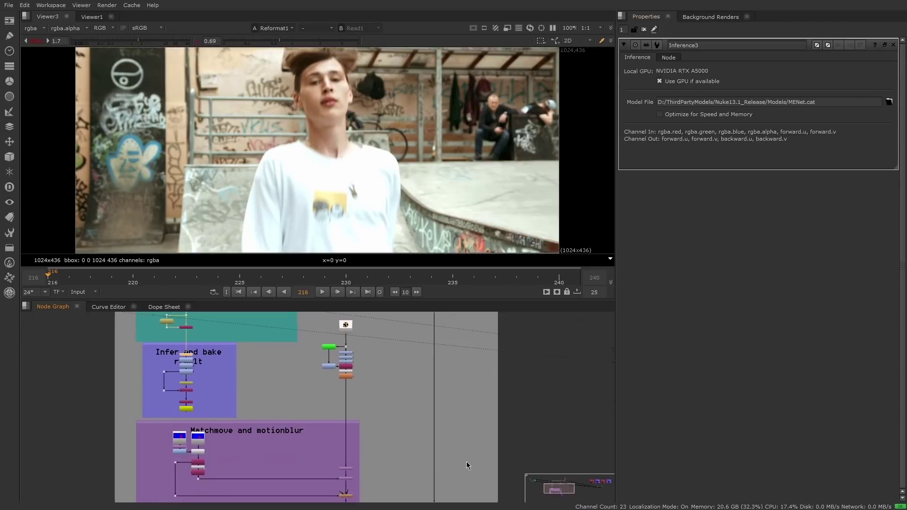
View Merge1, play the shot, and bring the Wrinkle shadows group into view
left_click_drag(430, 501, 367, 469)
key("1")
left_click(470, 494)
key("l")
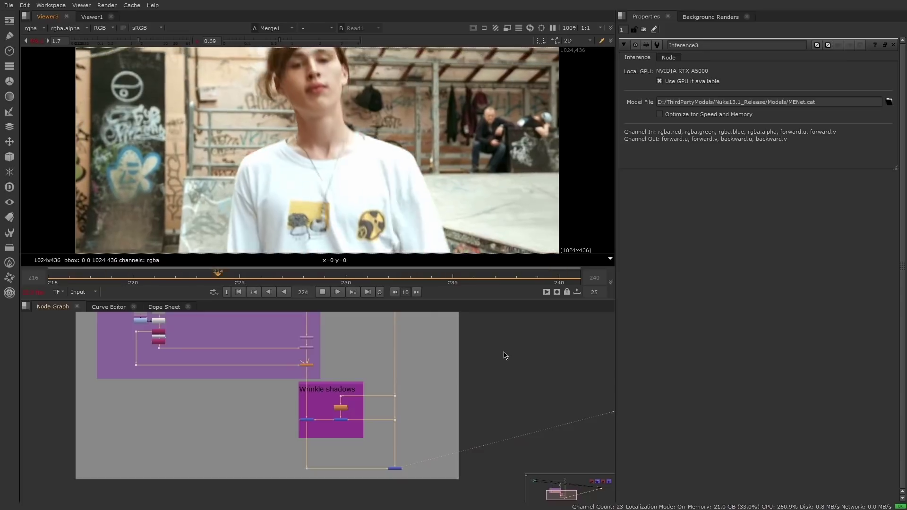
middle_click_drag(503, 356, 512, 389)
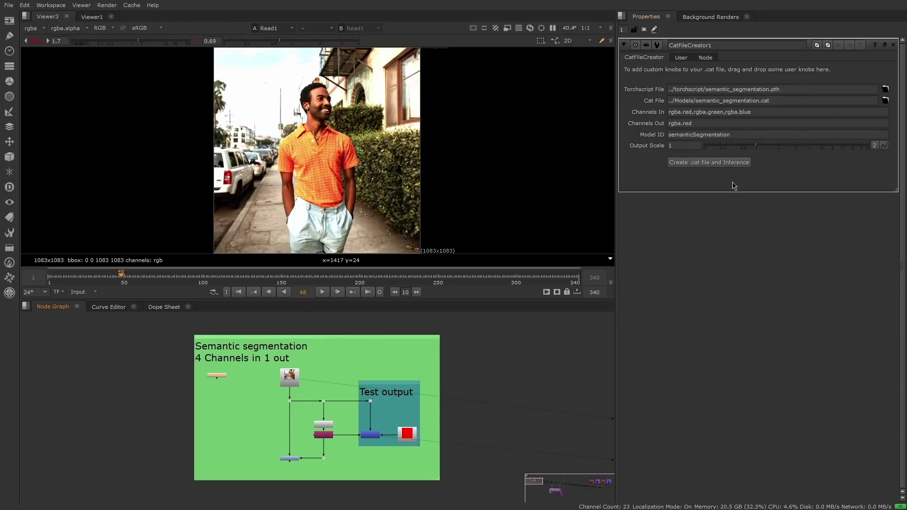
Add and then delete a 2D position user knob on CatFileCreator1, returning to its settings
left_click(681, 57)
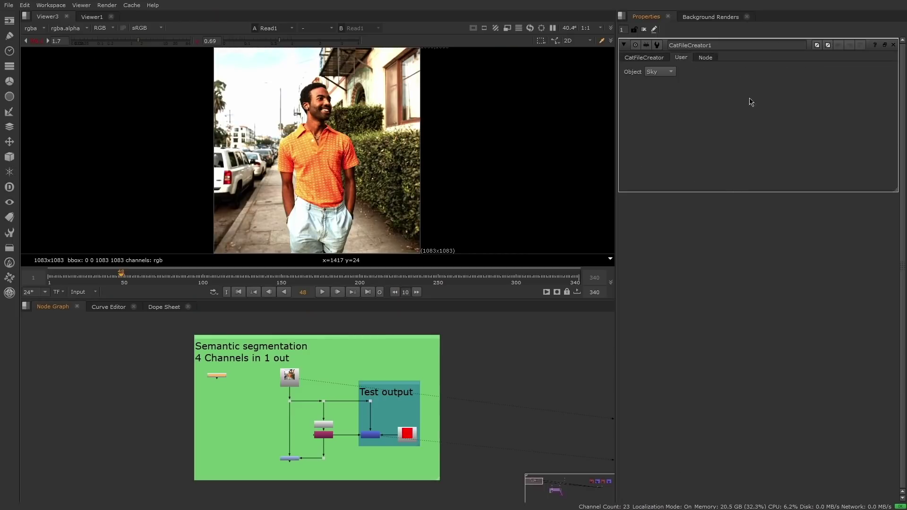
left_click(657, 46)
left_click_drag(660, 105, 660, 91)
left_click(677, 83)
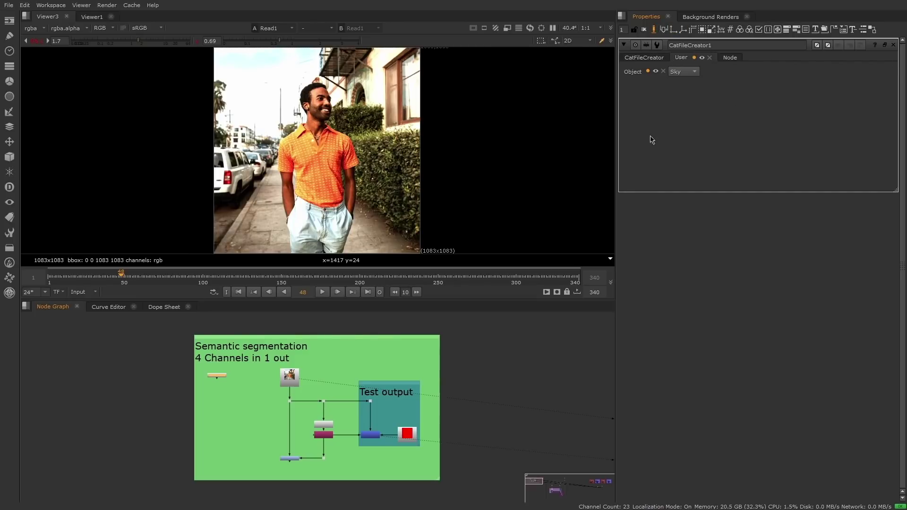
left_click(654, 29)
left_click(646, 57)
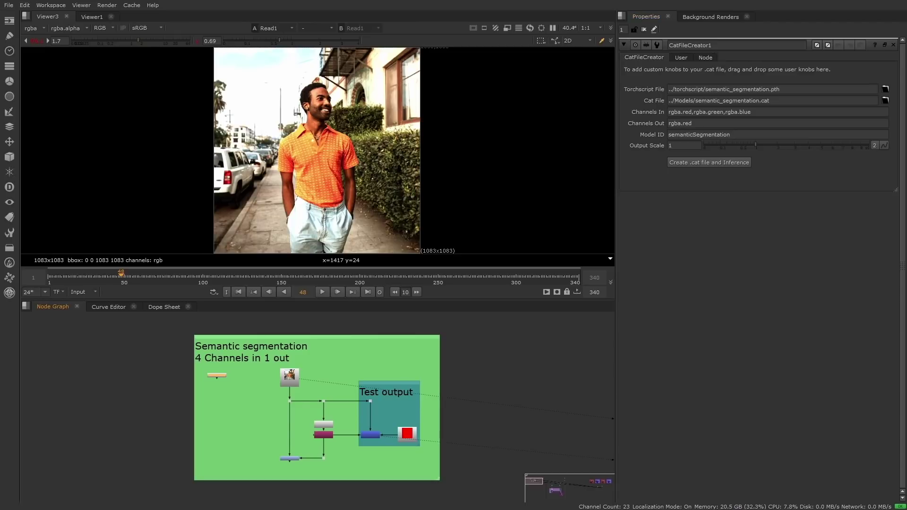
Bring up Inference1's settings and compare the Keymix road mask with the graded result
left_click(709, 162)
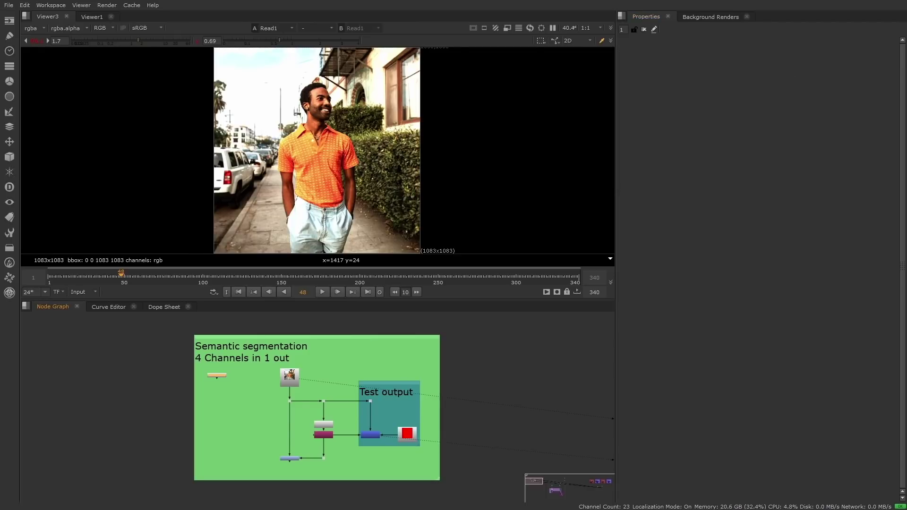
left_click(370, 444)
key("1")
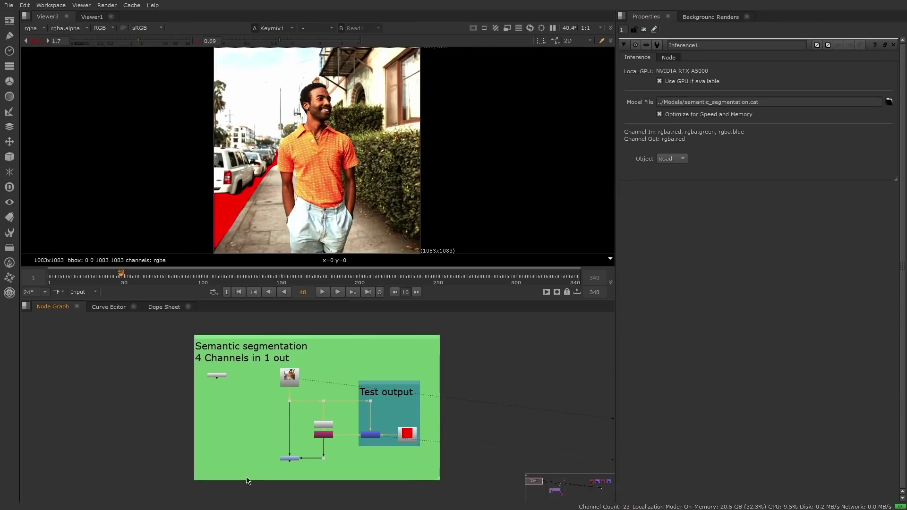
key("1")
Switch the segmented object from Road to Person, then Wall, then Sky, and play the sequence
left_click(672, 159)
left_click(701, 218)
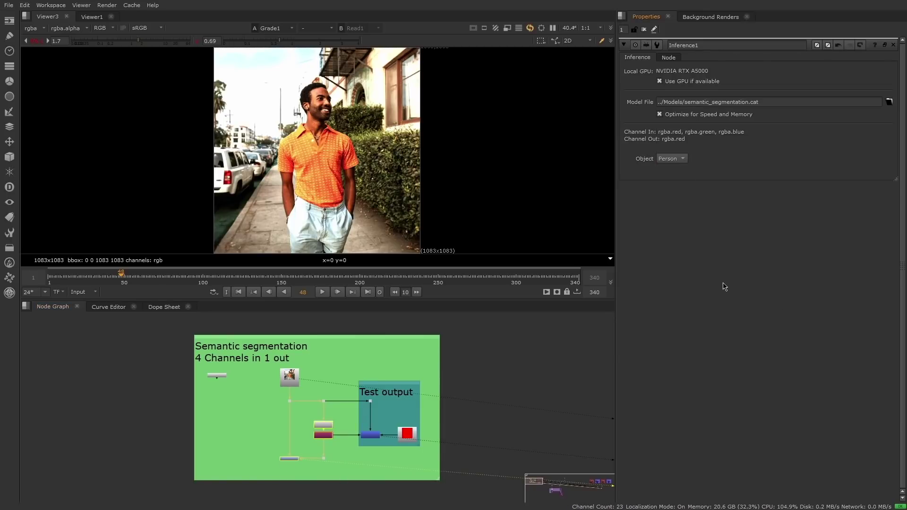
left_click(672, 159)
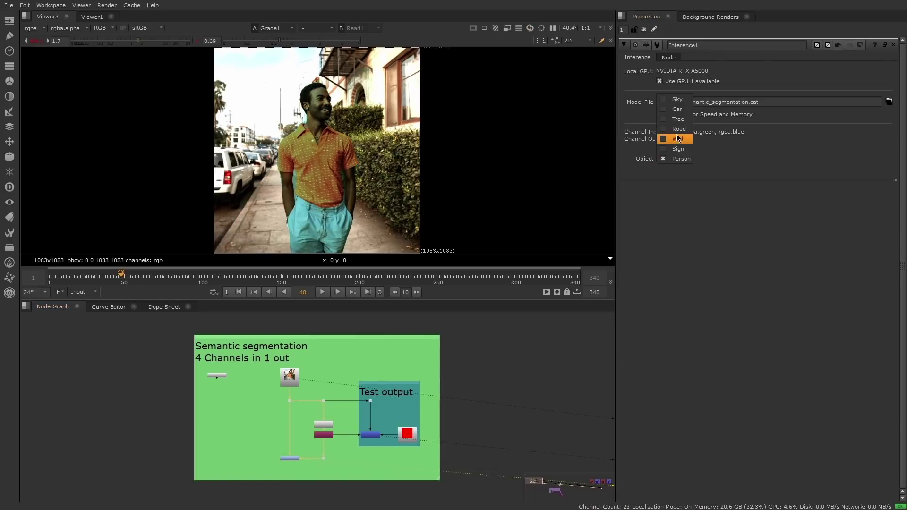
left_click(674, 136)
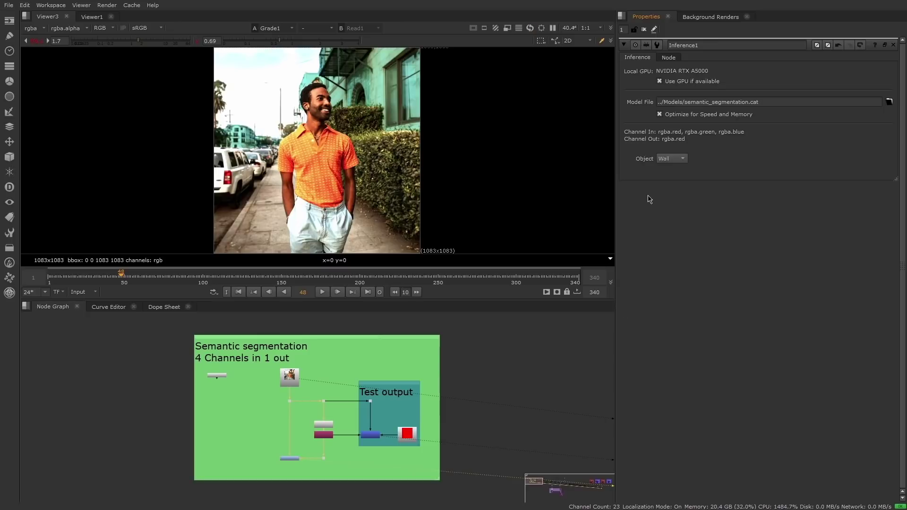
left_click(675, 158)
left_click(682, 124)
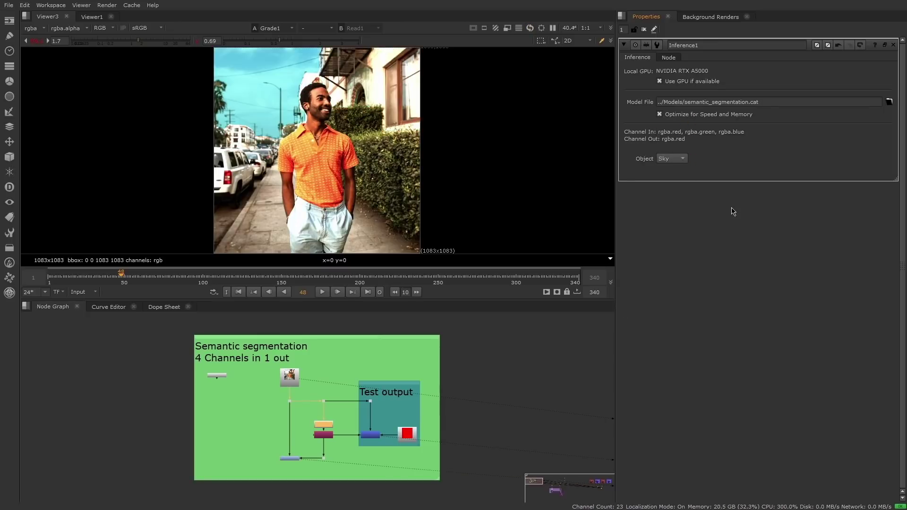
left_click(484, 389)
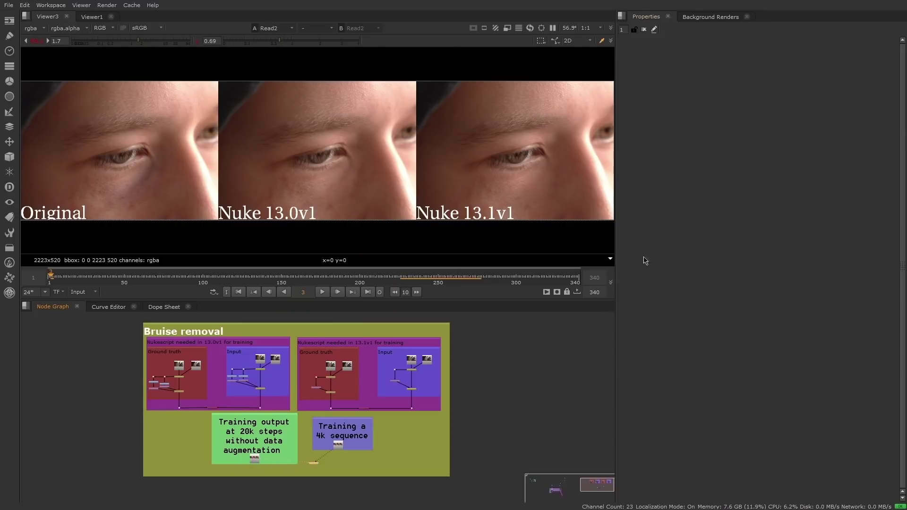
key("l")
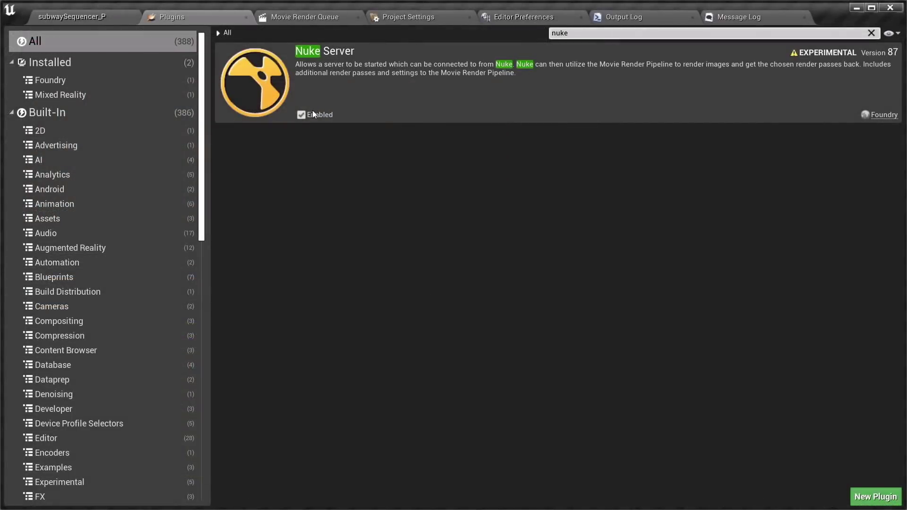
Enable the Foundry Nuke Server plugin and start the server on port 9008 from Window > Nuke Server
left_click(64, 81)
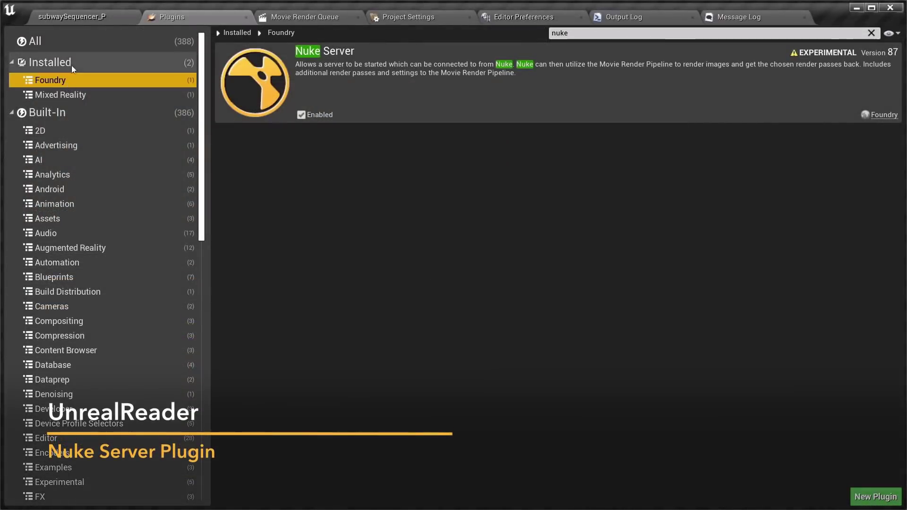
left_click(78, 19)
left_click(71, 31)
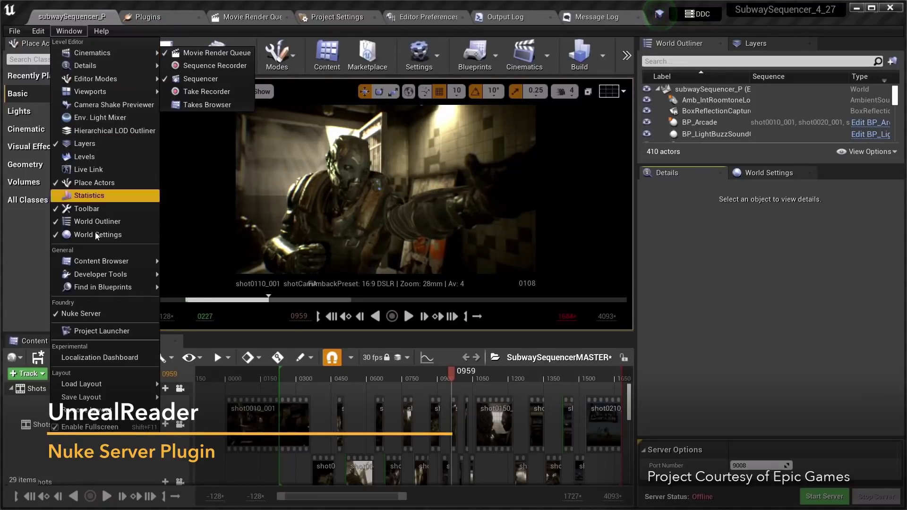
left_click(103, 314)
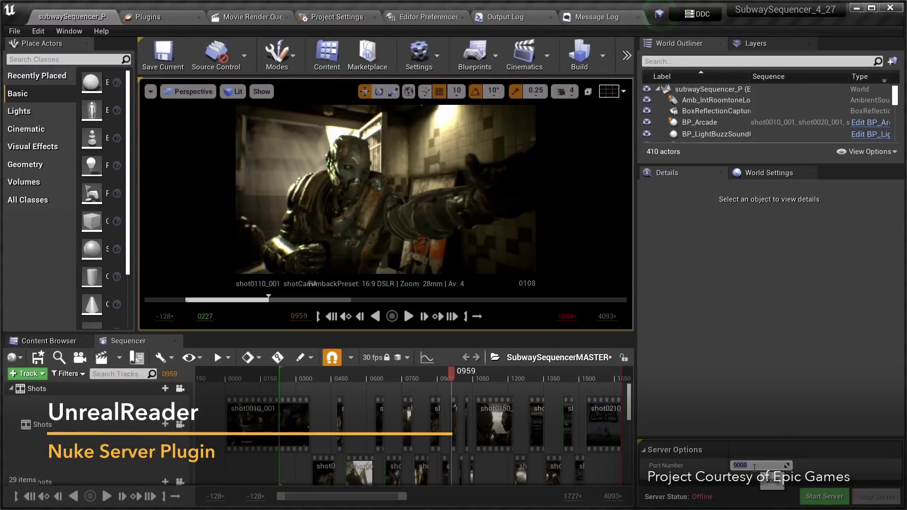
left_click(822, 496)
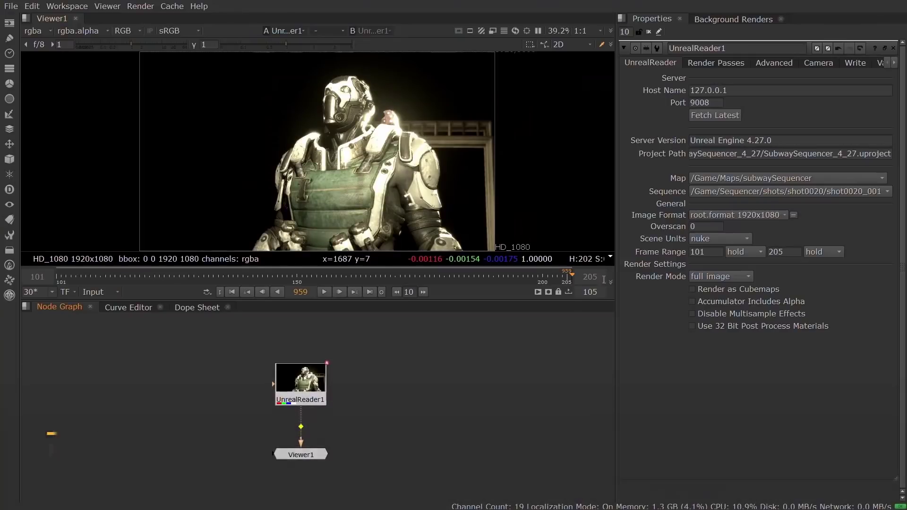
Set UnrealReader1 to the subwaySequencer_P map and SubwaySequencerMASTER sequence at frame 1382
left_click(781, 177)
left_click(778, 172)
left_click(774, 193)
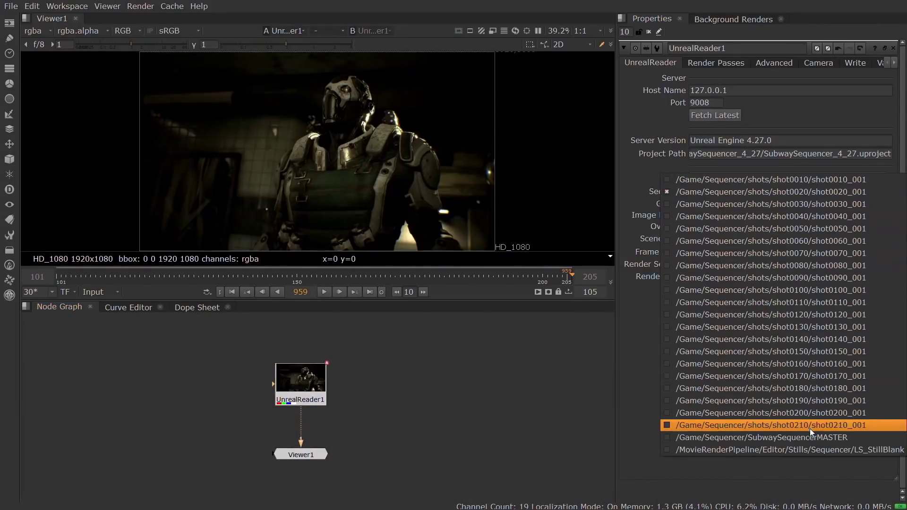
left_click(755, 438)
left_click(303, 292)
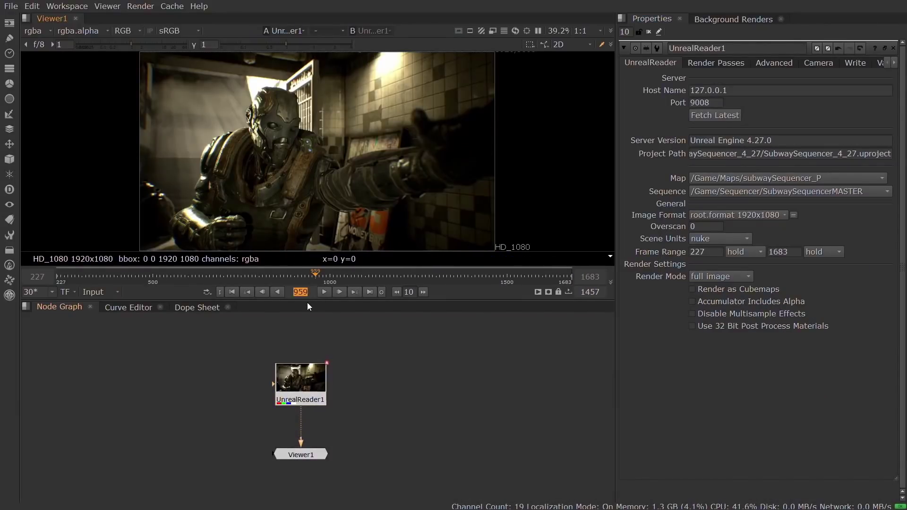
type("1382")
key("Return")
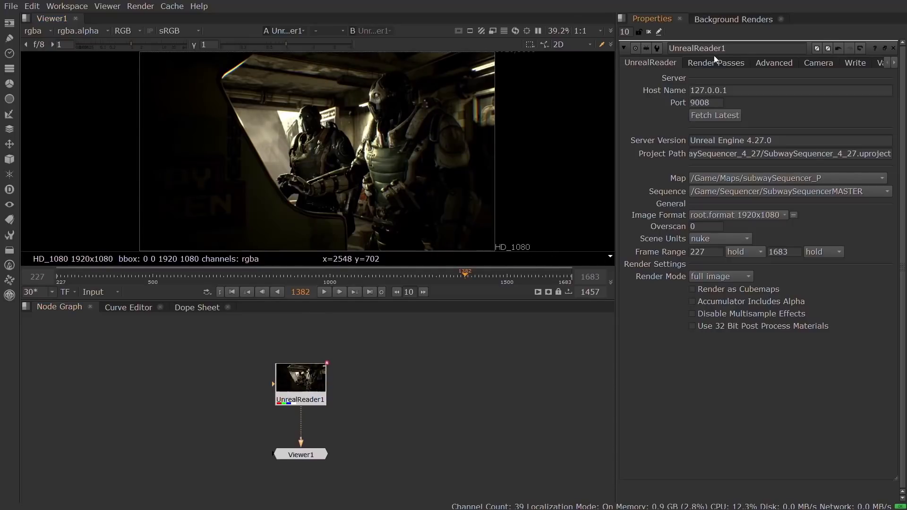
Enable the WorldPosition, WorldNormal, WorldDepth, LightingOnly and BaseColor render passes
left_click(716, 63)
left_click(653, 393)
left_click(654, 380)
left_click(653, 368)
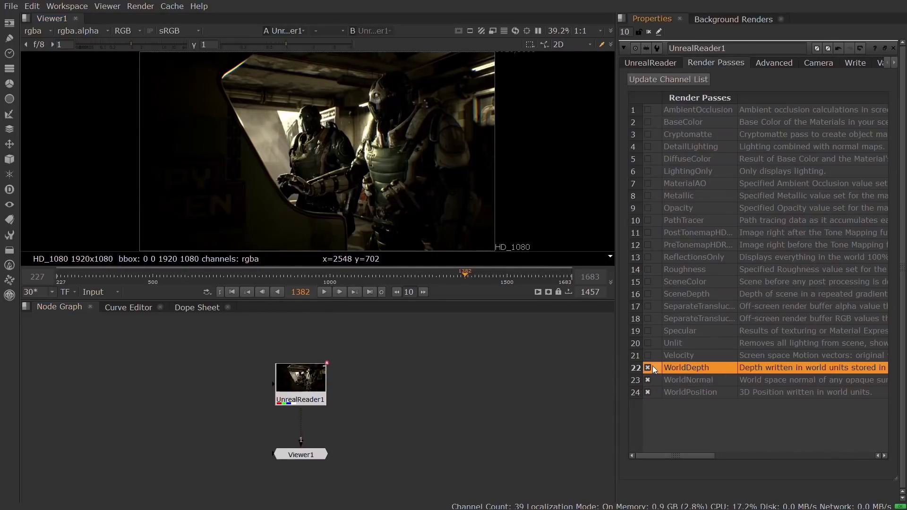
left_click(648, 171)
left_click(649, 123)
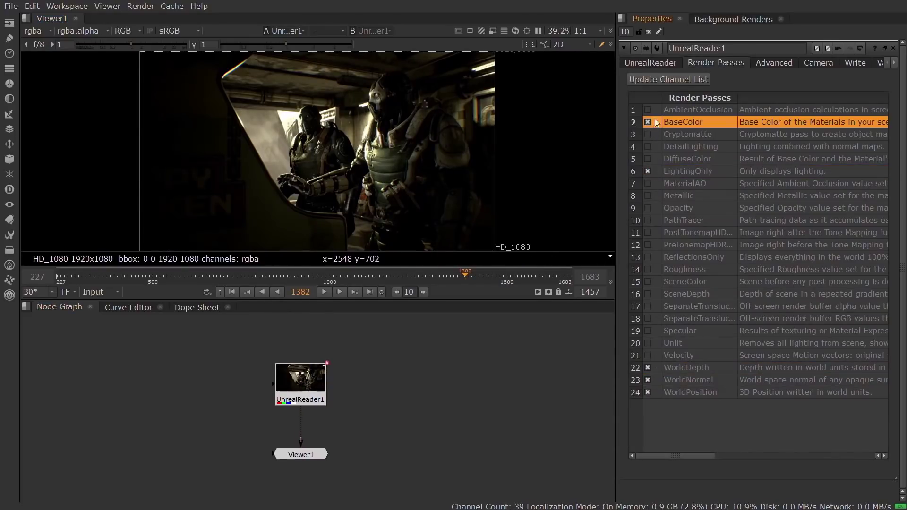
View the LightingOnly, WorldPosition and WorldNormal passes, then return to rgba
left_click(33, 31)
left_click(52, 104)
left_click(42, 31)
left_click(61, 140)
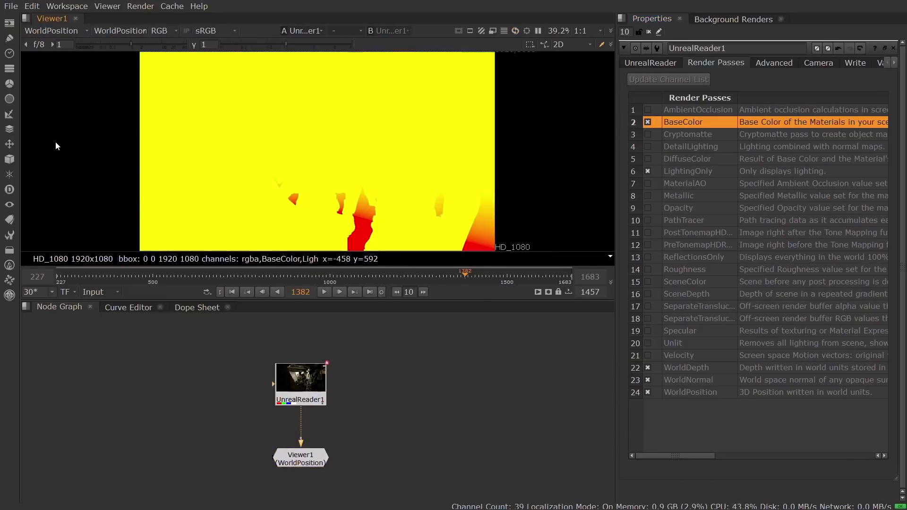
left_click(50, 31)
left_click(59, 128)
left_click(52, 30)
left_click(52, 69)
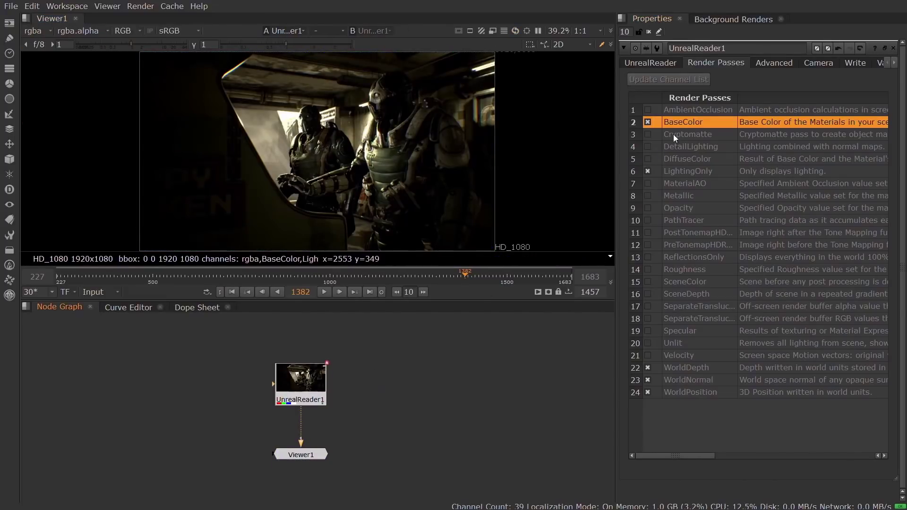
Create Camera2 from the Unreal camera data, connect it to UnrealReader1, and set translate z to -6
left_click(763, 66)
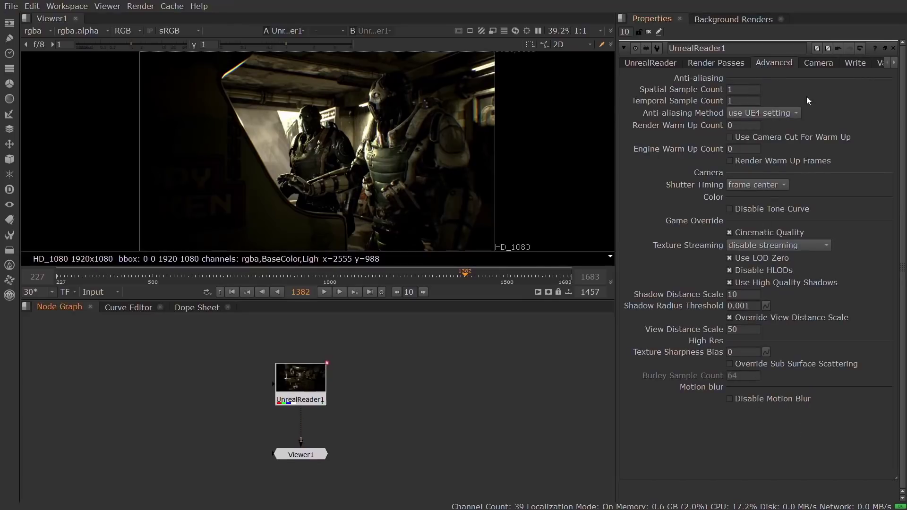
left_click(814, 69)
left_click(701, 151)
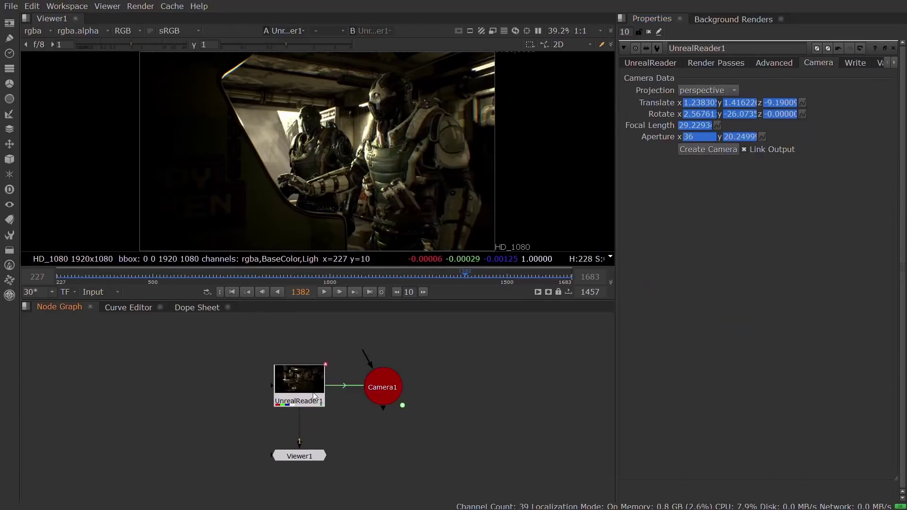
left_click_drag(270, 389, 221, 350)
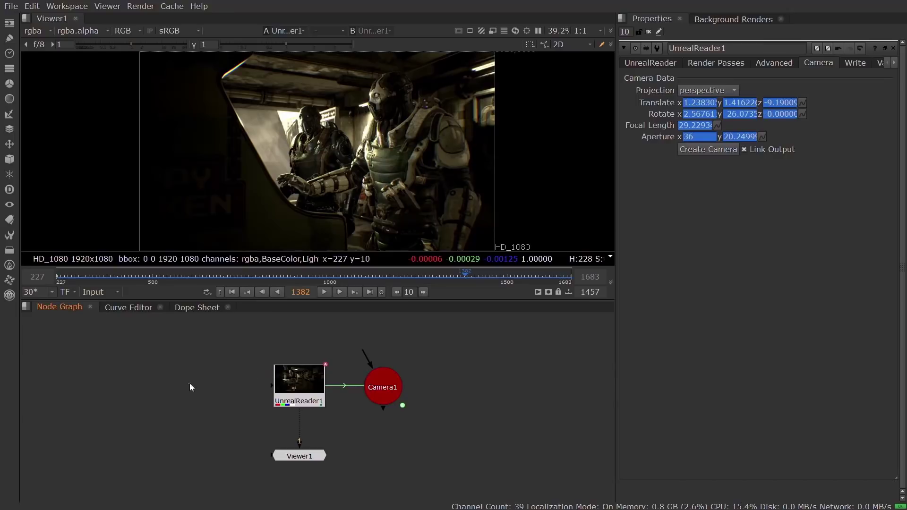
left_click_drag(269, 388, 214, 389)
double_click(214, 389)
left_click(787, 168)
type("6")
key("Return")
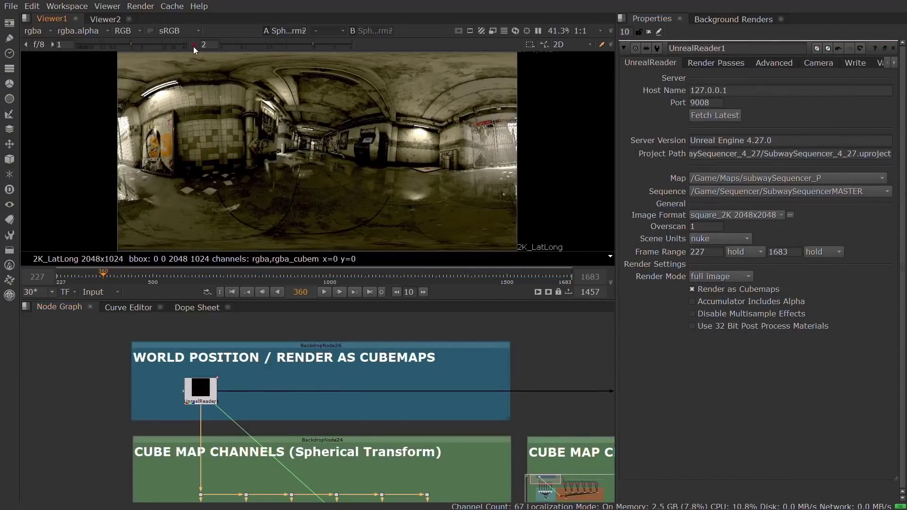
Reset viewer gamma to 1, view Sphere1 and orbit the 3D view around the cubemap sphere
left_click(194, 46)
scroll(311, 410, "down", 5)
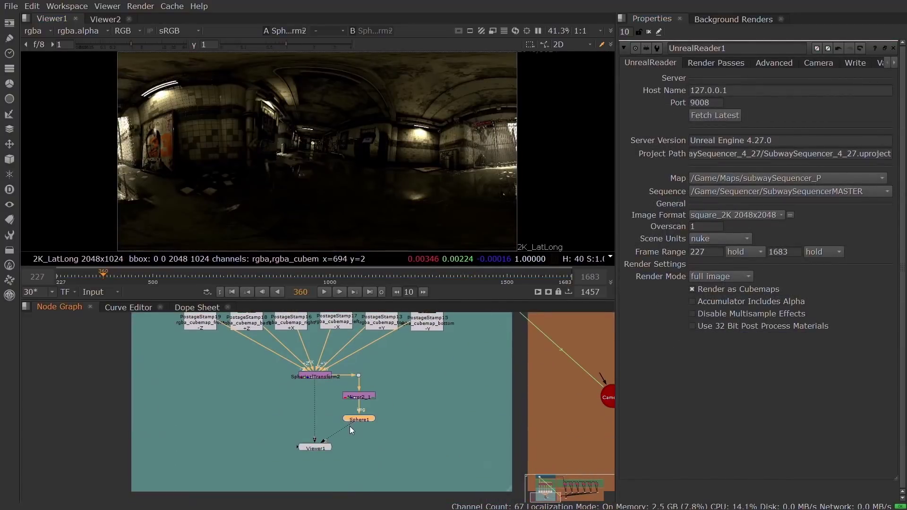
key("2")
left_click_drag(379, 169, 703, 200, "ctrl")
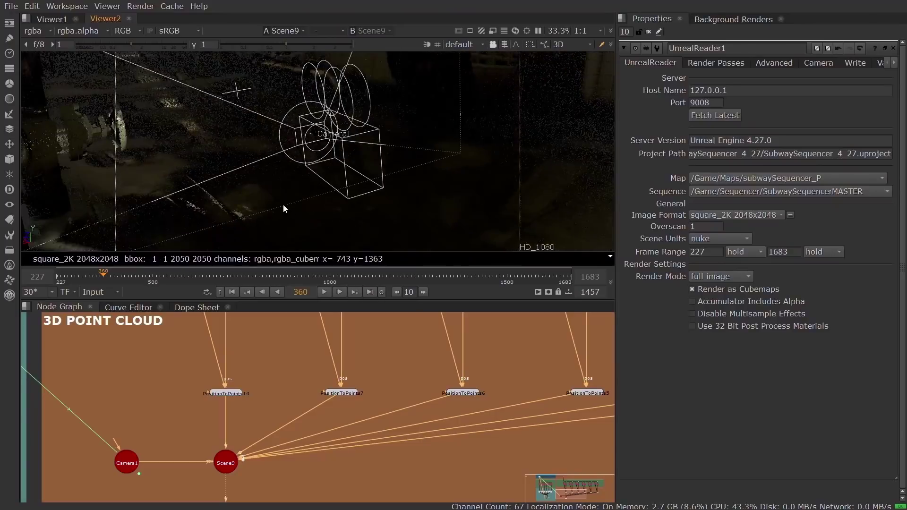
left_click_drag(283, 209, 565, 186, "ctrl")
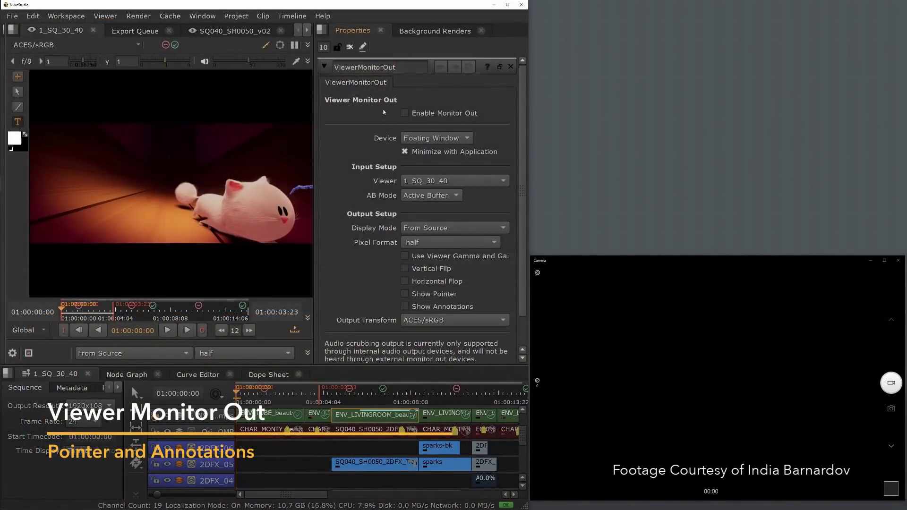
Tick Enable Monitor Out, play the sequence, then tick Show Pointer
left_click(404, 113)
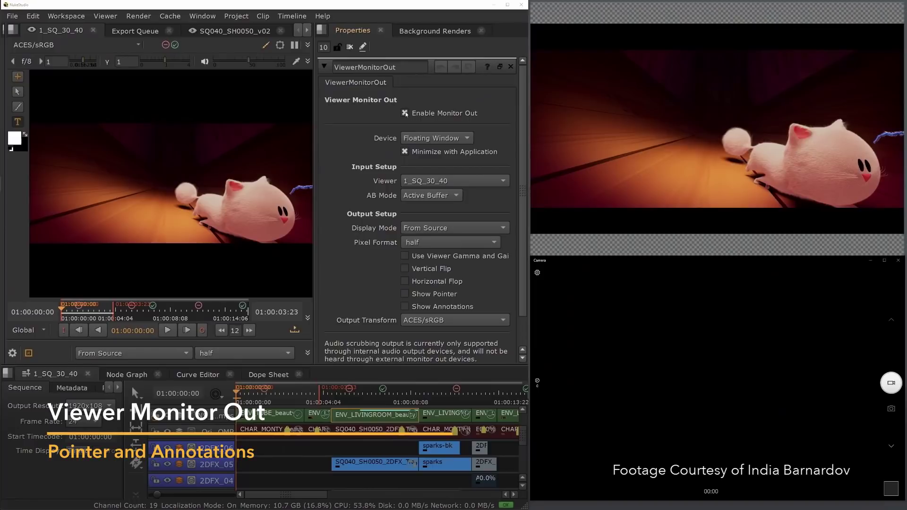
left_click(168, 331)
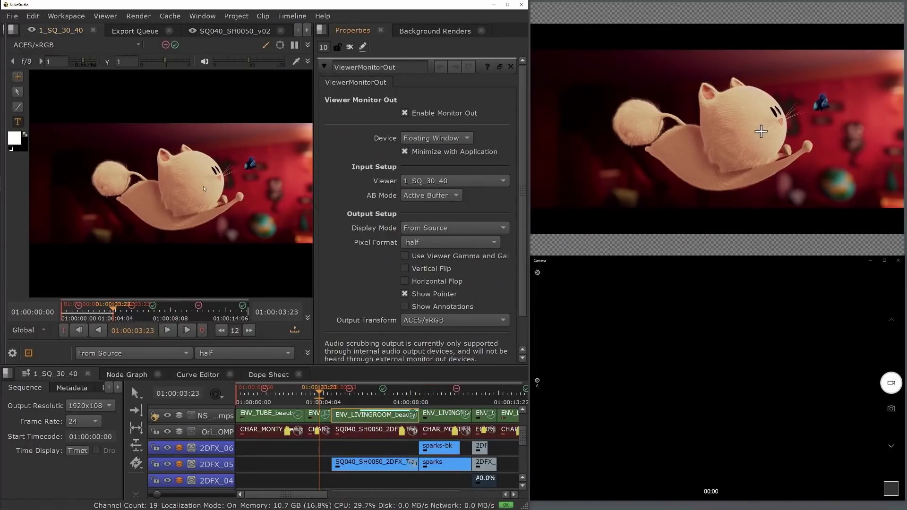
left_click(168, 331)
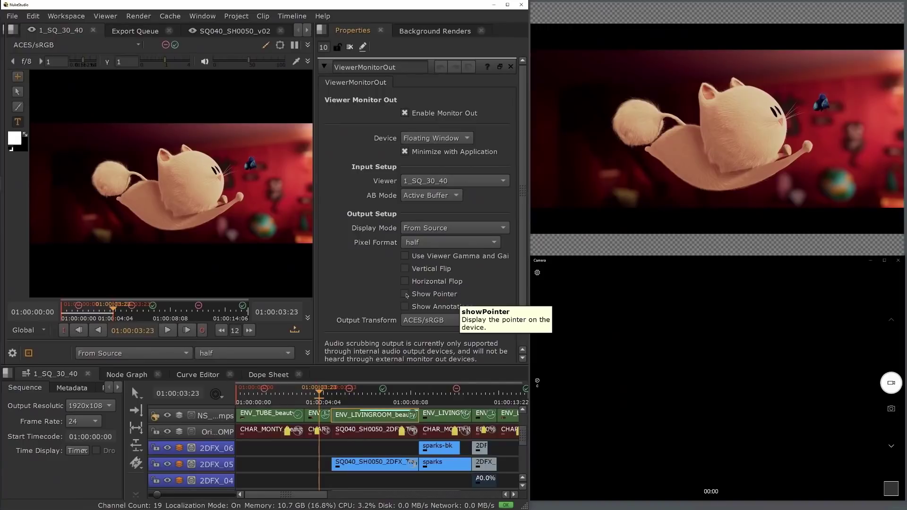
left_click(406, 295)
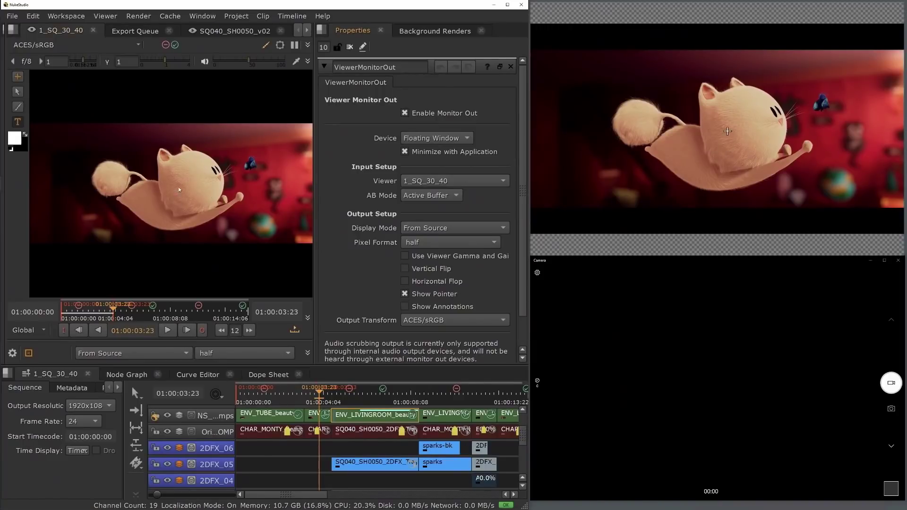
Set the Monitor Out Mouse Pointer Scale preference to Extra Large
key("shift+s")
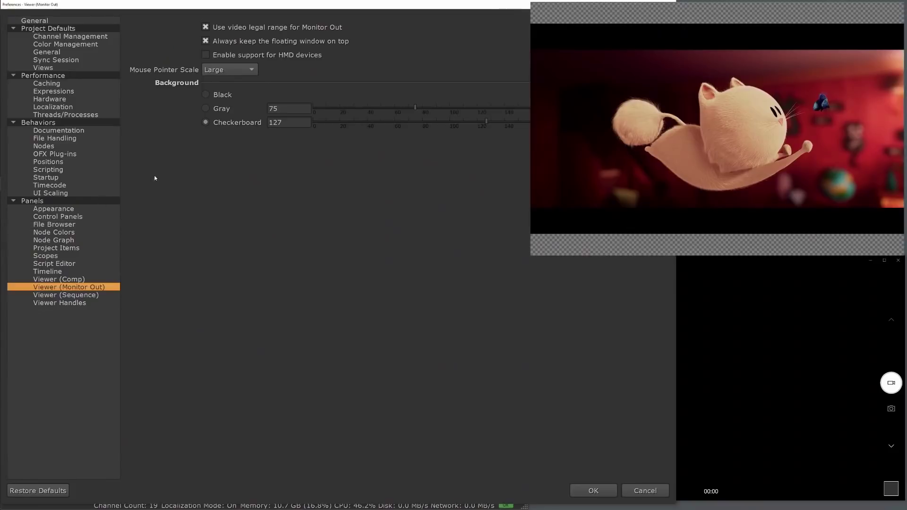
left_click(250, 71)
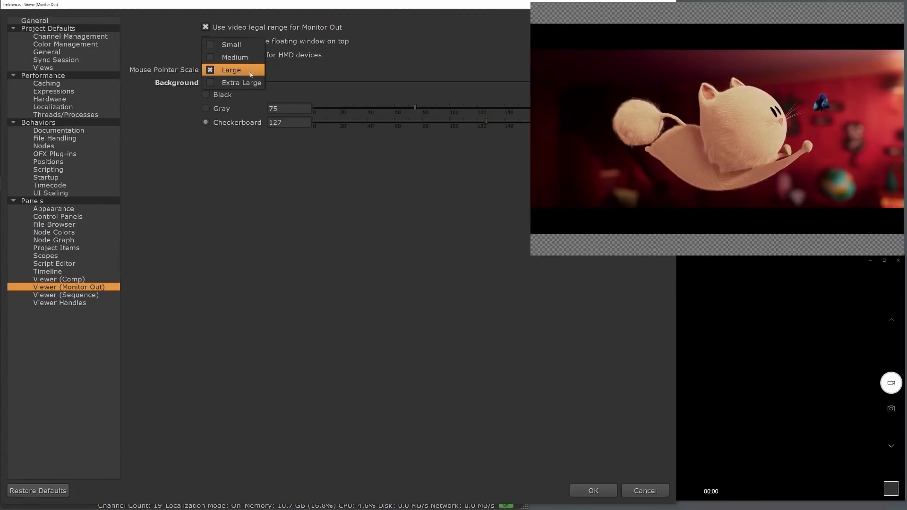
left_click(248, 83)
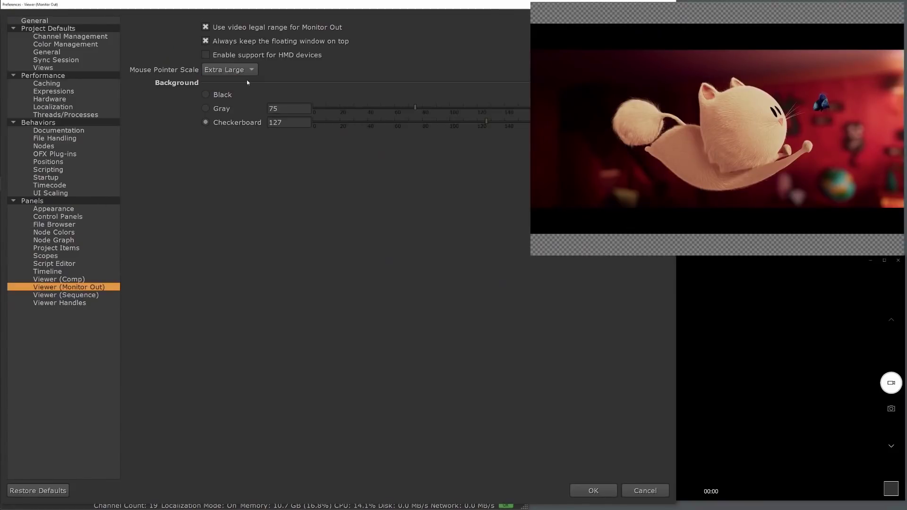
left_click(593, 491)
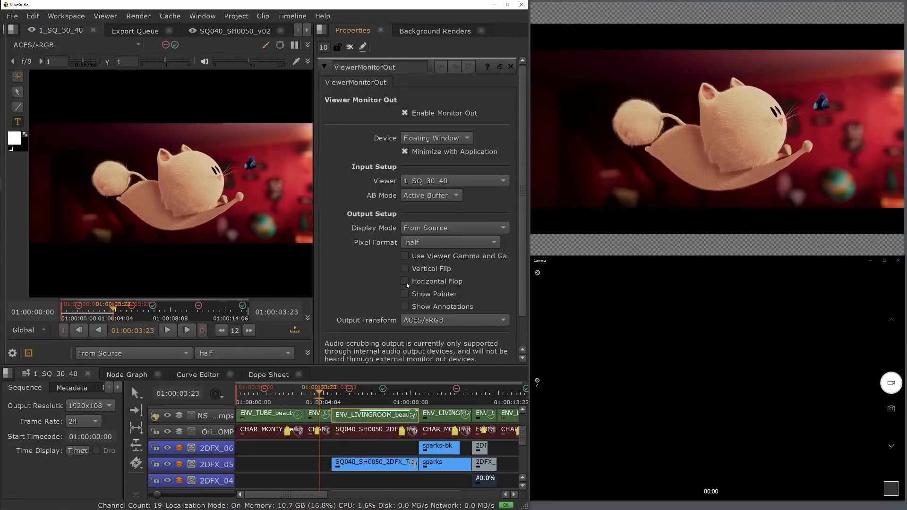
Toggle Horizontal Flop, set the output device to Kona4, and turn the flop back on
left_click(405, 282)
left_click(405, 282)
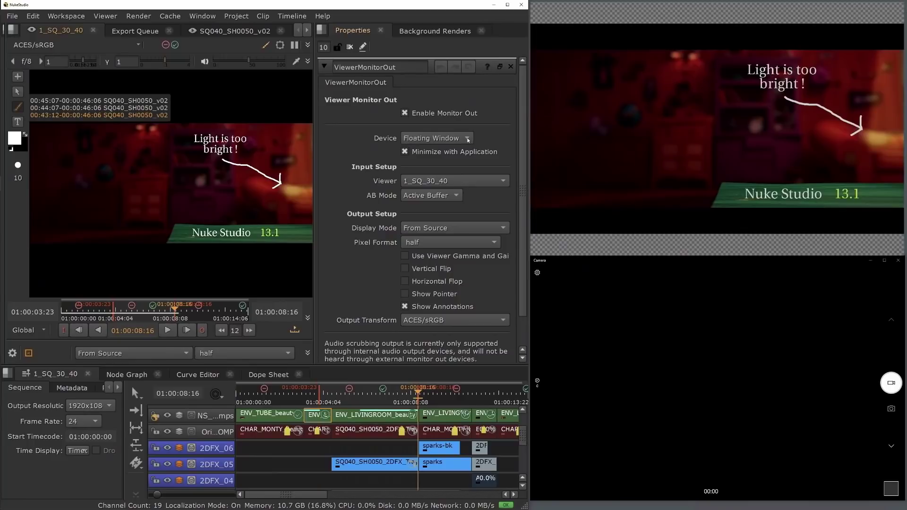
left_click(468, 138)
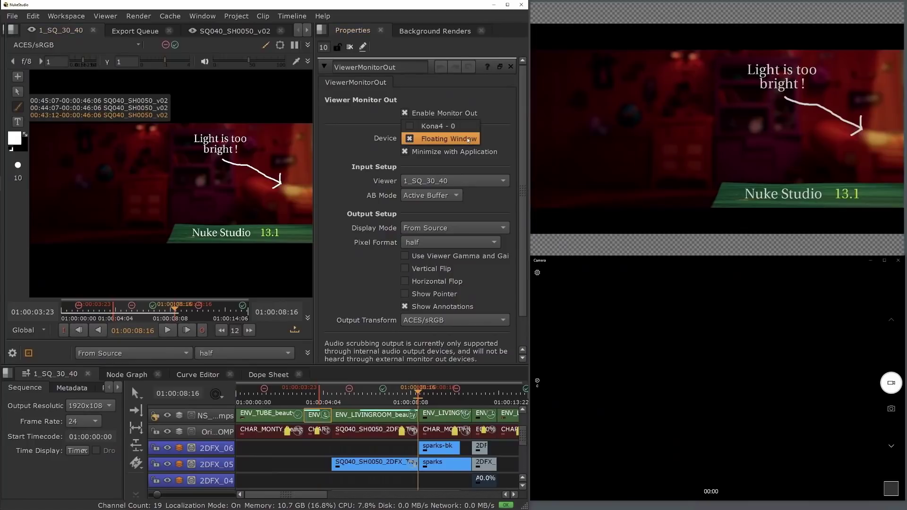
left_click(455, 131)
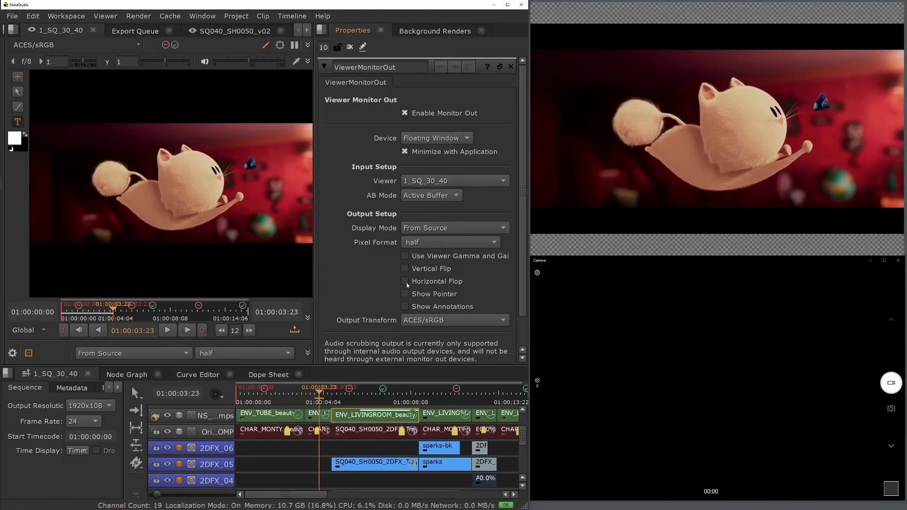
left_click(405, 281)
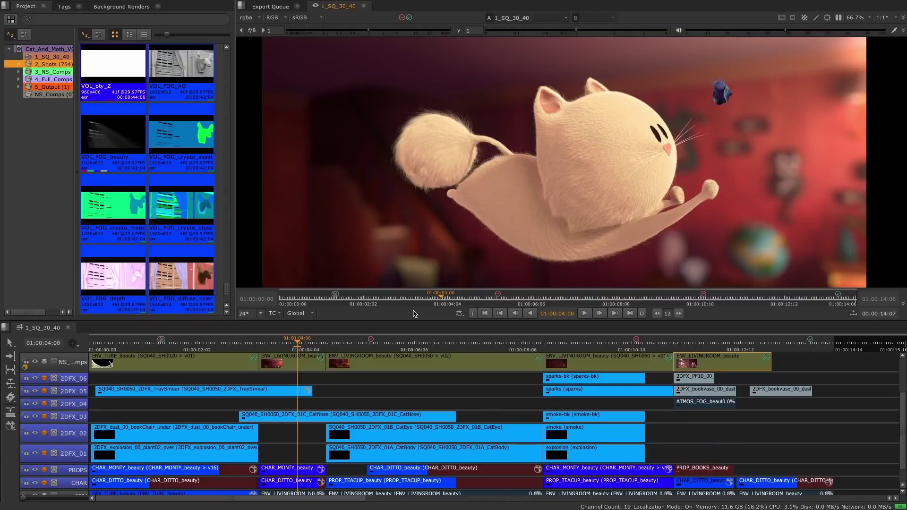
Save the project with V01 changed to V02 as Cat_And_Moth_V02.hrox, then play back
key("super+shift+s")
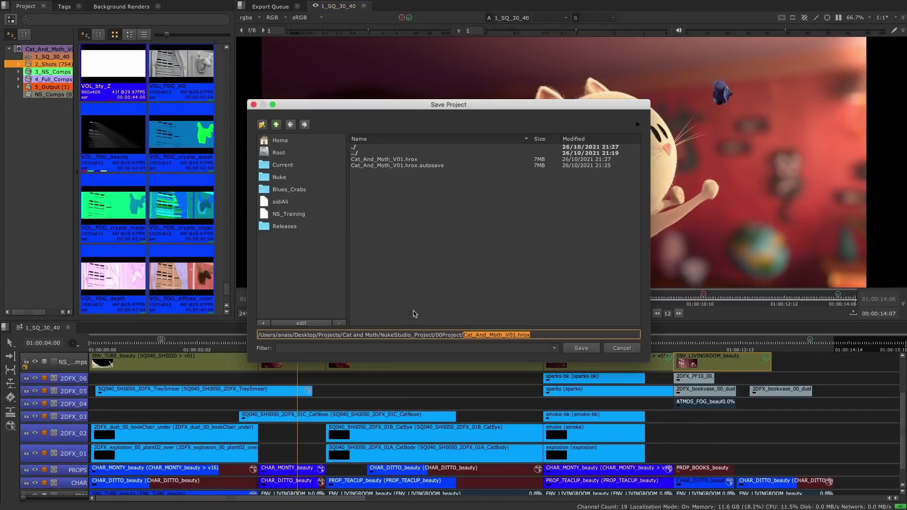
left_click(515, 335)
key("BackSpace")
type("2")
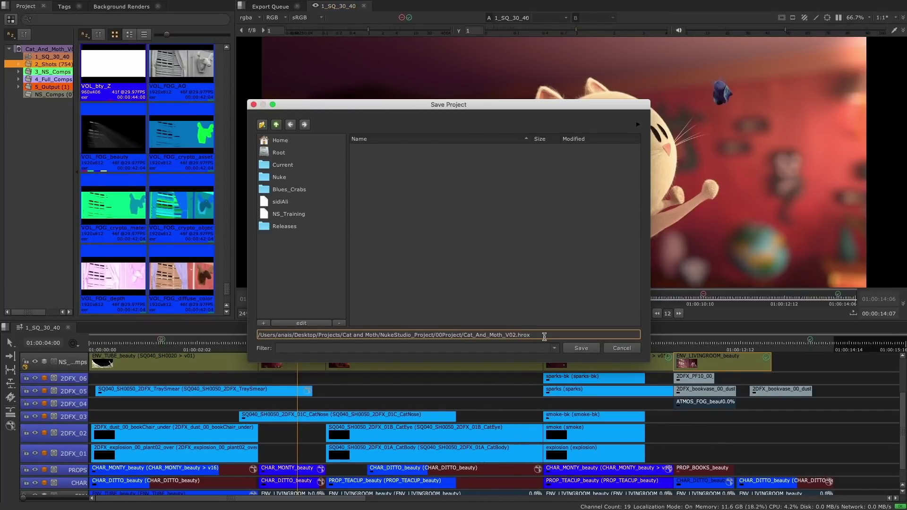
left_click(593, 349)
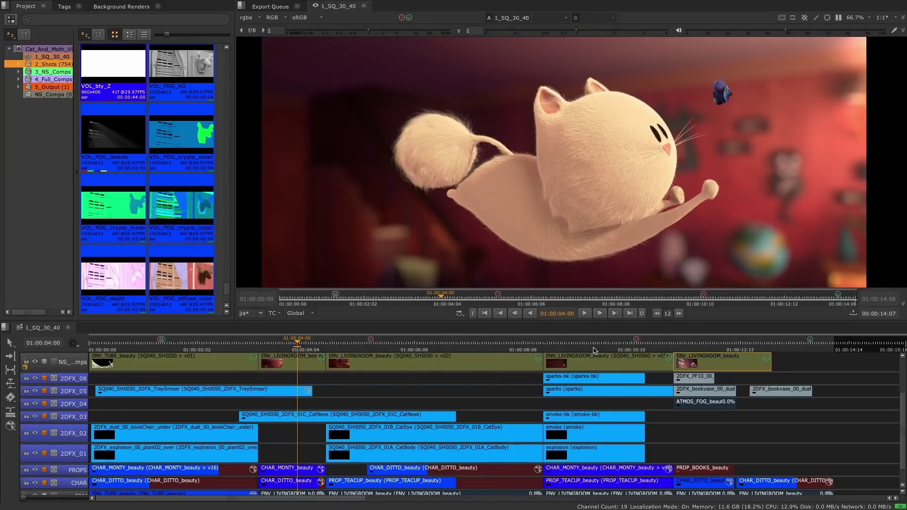
key("space")
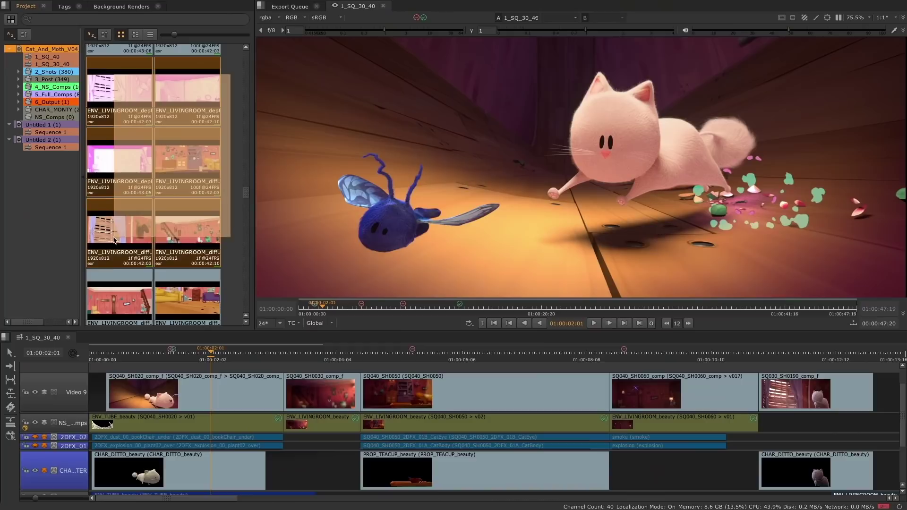
Copy the 3_Post bin clips and paste them into the Untitled 1 project
scroll(115, 241, "down", 1)
right_click(109, 282)
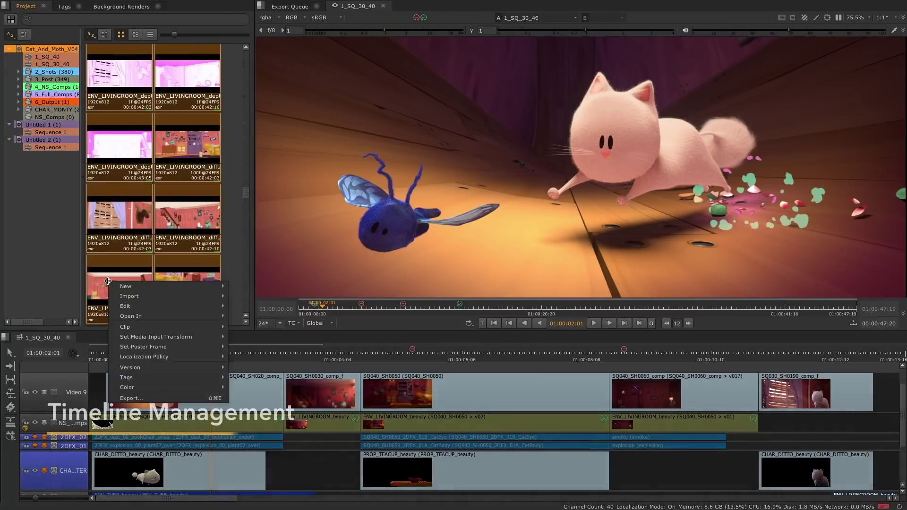
mouse_move(148, 306)
left_click(248, 316)
left_click(25, 124)
right_click(160, 150)
mouse_move(189, 175)
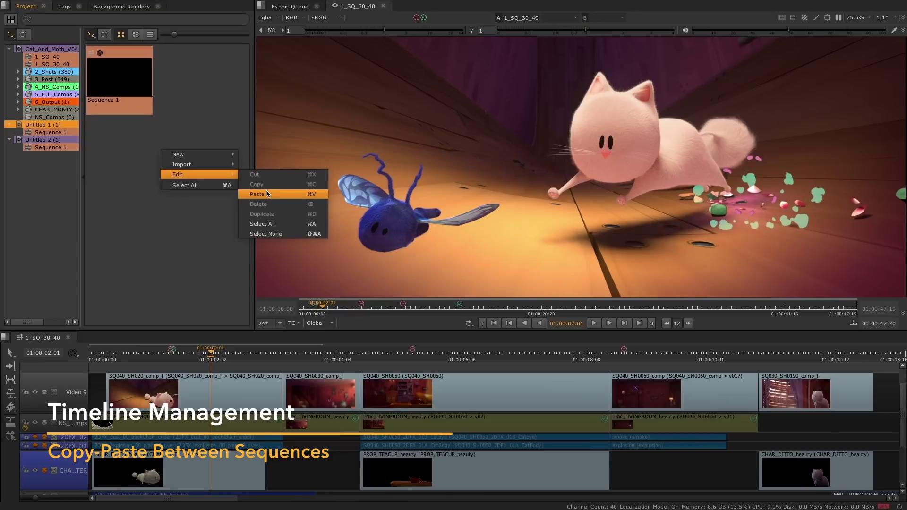
left_click(267, 193)
left_click(28, 125)
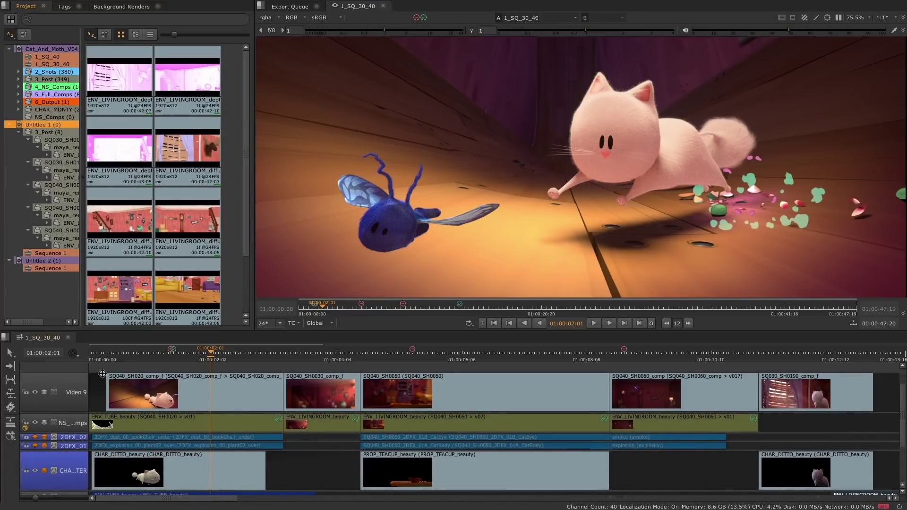
Copy timeline shots SQ040_SH020 through SQ040_SH0050 and paste them onto Video 1 of Sequence 1
left_click_drag(97, 381, 445, 466)
right_click(444, 466)
mouse_move(557, 266)
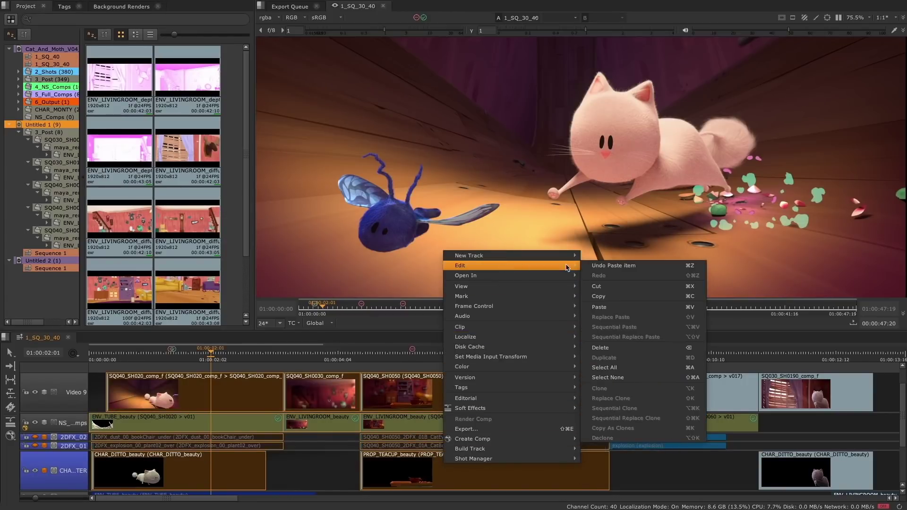
left_click(598, 297)
double_click(50, 254)
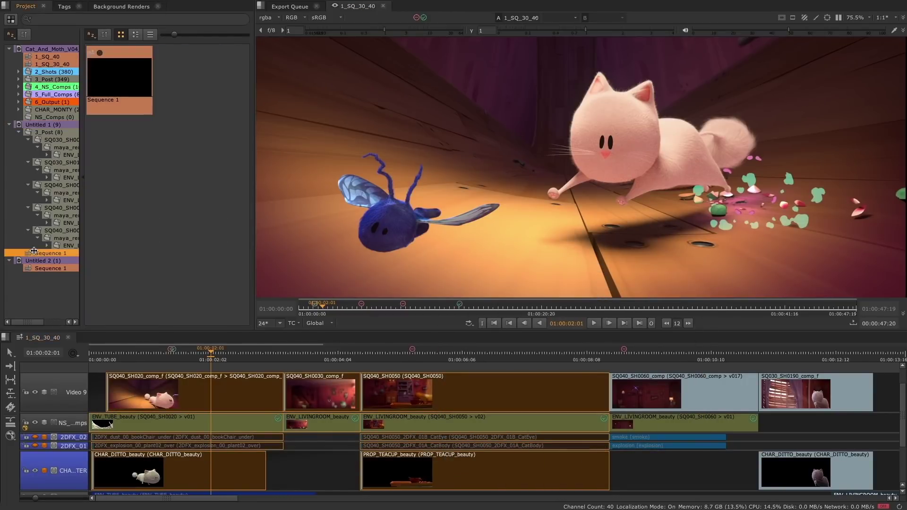
left_click(63, 406)
right_click(63, 406)
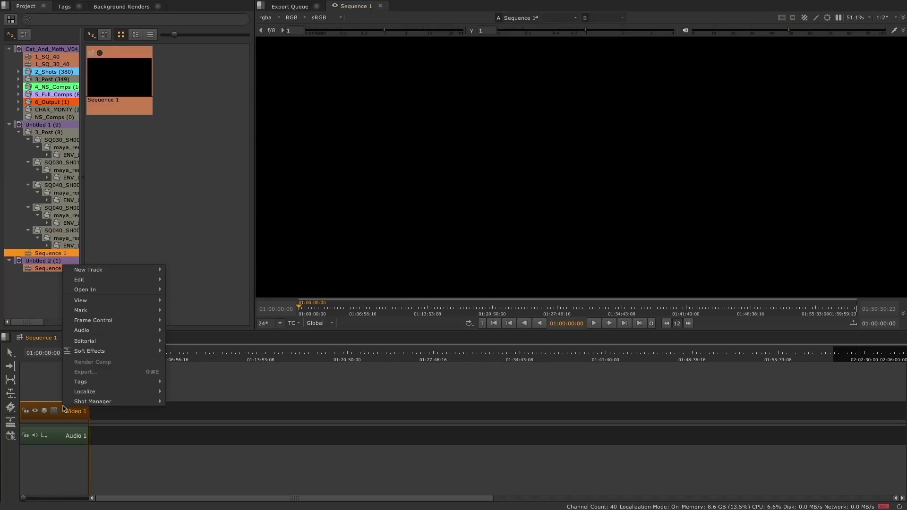
mouse_move(142, 279)
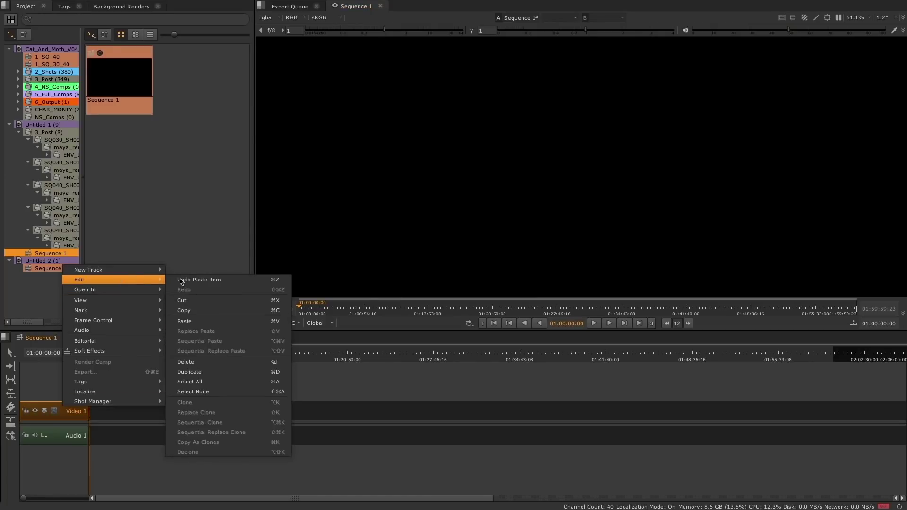
left_click(185, 321)
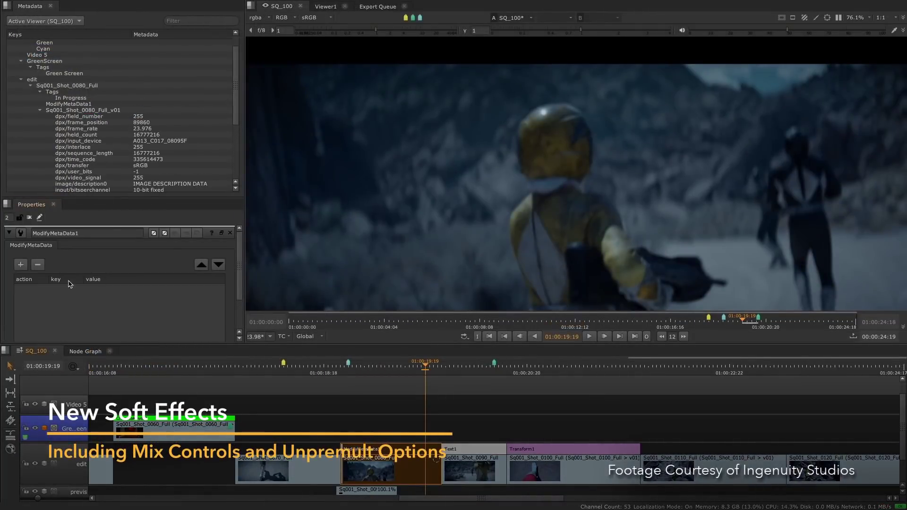
Add a ModifyMetaData row setting hiero/sequence to SEQ100
left_click(22, 265)
double_click(60, 290)
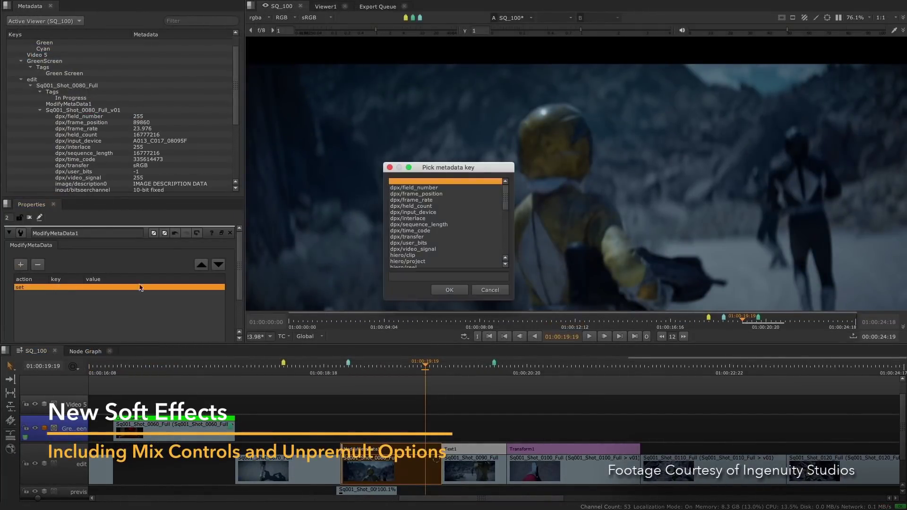
left_click_drag(509, 198, 504, 215)
left_click(423, 212)
left_click(448, 291)
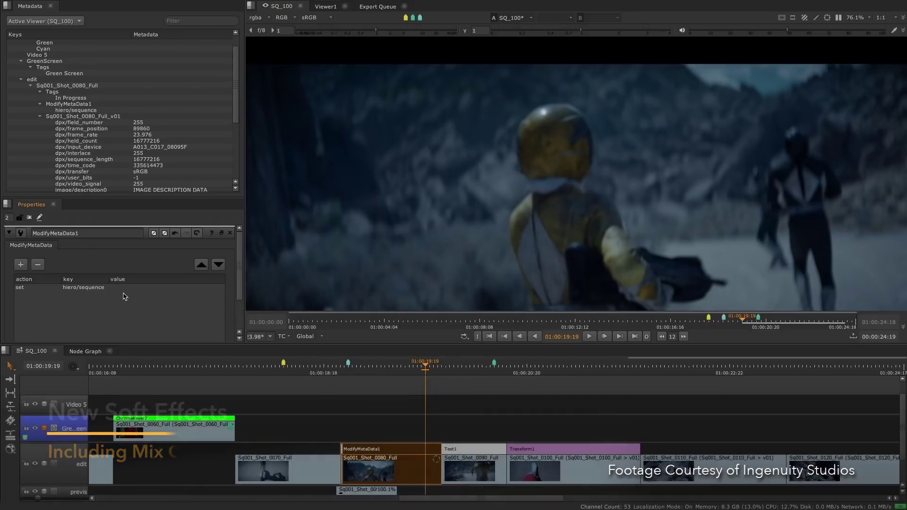
type("SEQ100")
left_click(136, 304)
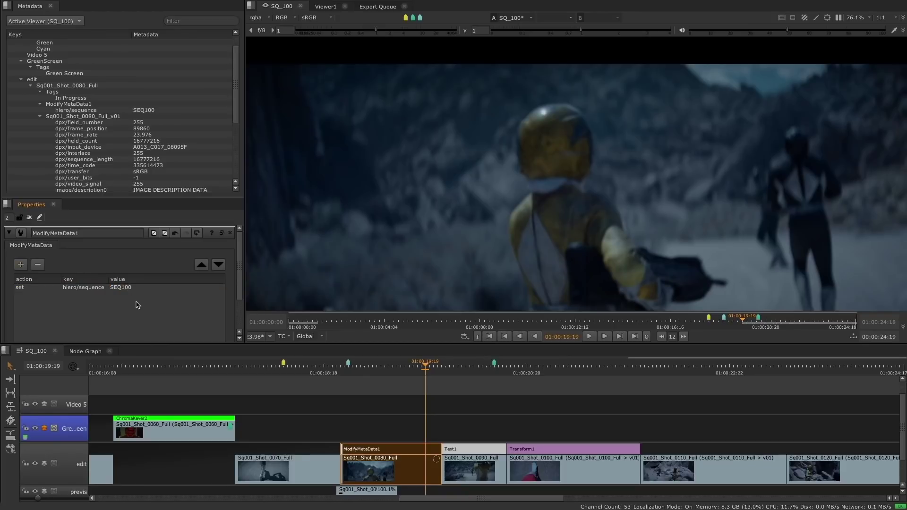
Add a second row setting CameraAperture to 5
left_click(21, 265)
double_click(77, 294)
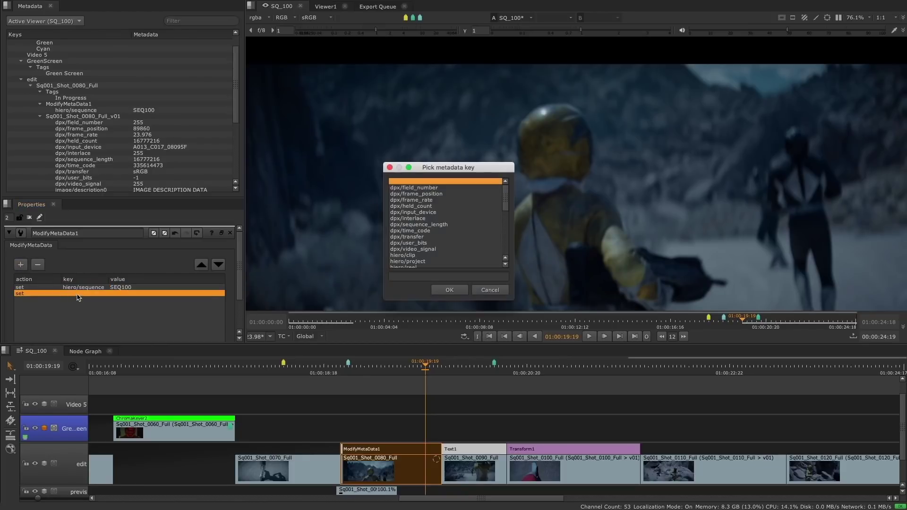
left_click(440, 278)
type("CameraAperture")
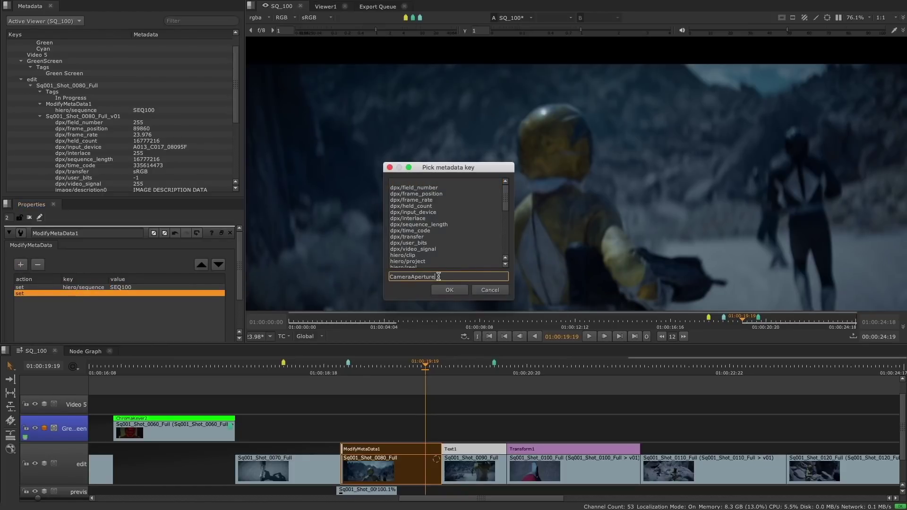
key("Return")
double_click(113, 293)
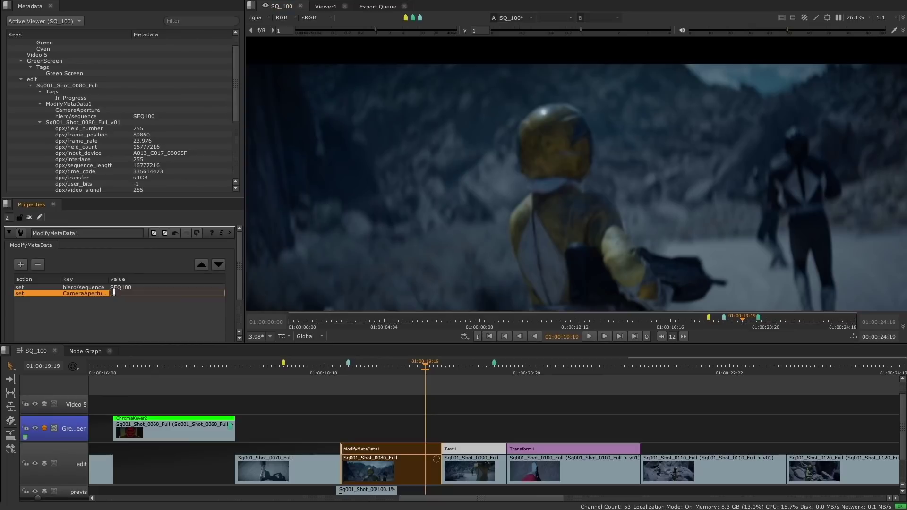
type("5")
key("Return")
left_click_drag(114, 107, 110, 119)
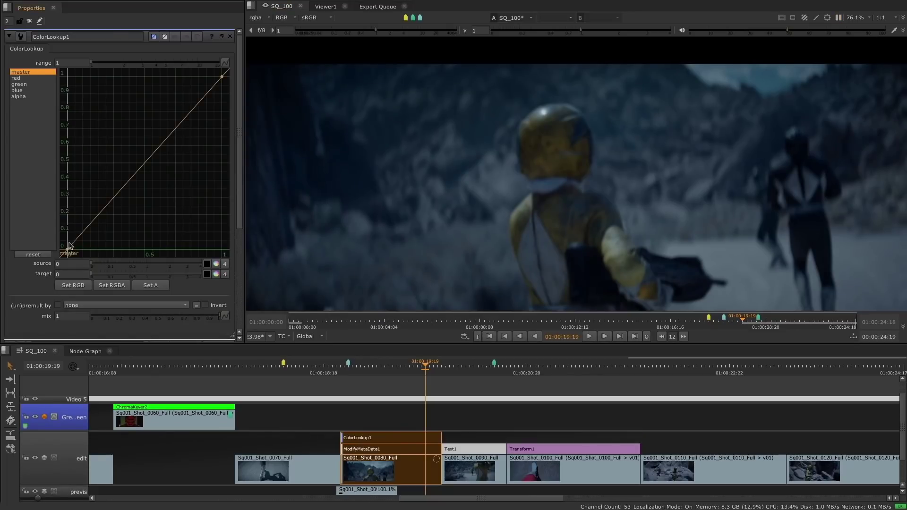
Lift the master curve's shadows and reshape the blue curve: low slope 1.15, extra point near top
left_click_drag(87, 228, 89, 189)
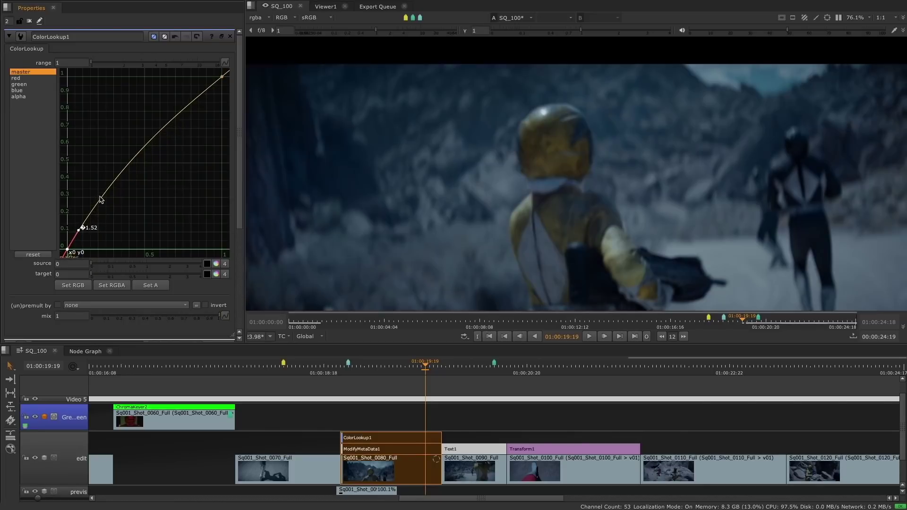
left_click(26, 93)
left_click_drag(68, 249, 69, 249)
mouse_move(81, 231)
left_mouse_down()
mouse_move(79, 206)
mouse_move(85, 233)
mouse_move(88, 224)
left_mouse_up()
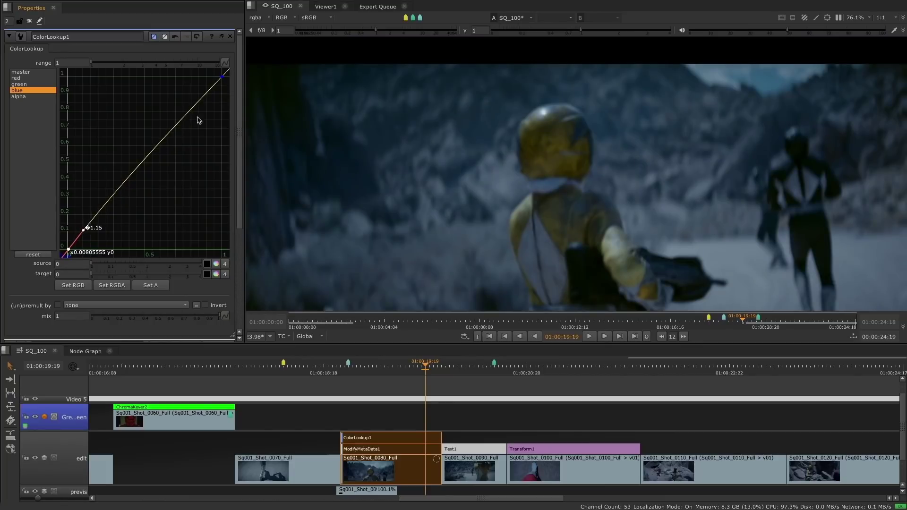
left_click(223, 77)
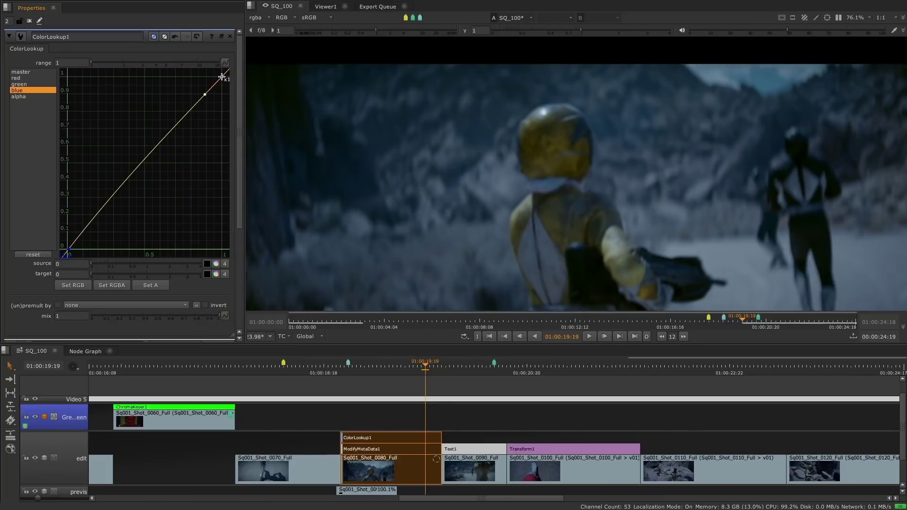
left_click(206, 96, "ctrl+alt")
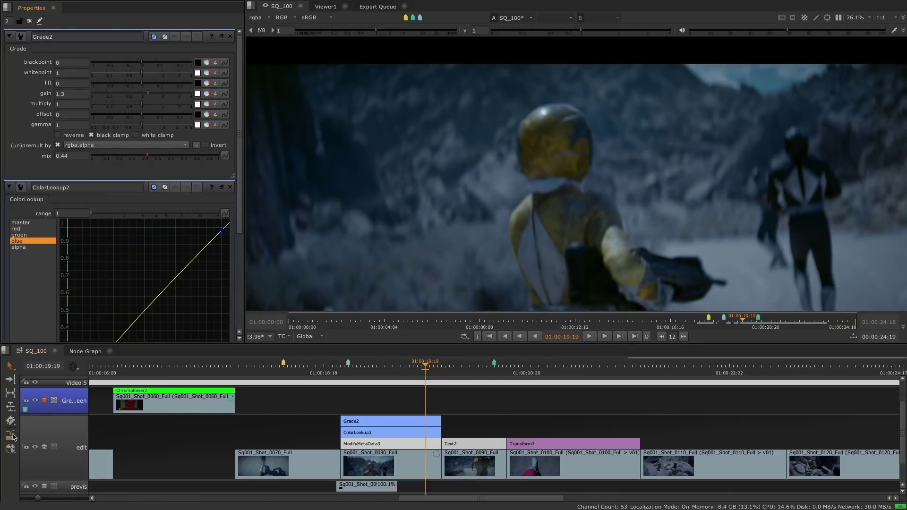
Choose the channel ColorLookup1 unpremultiplies by in its (un)premult by dropdown
left_click(12, 434)
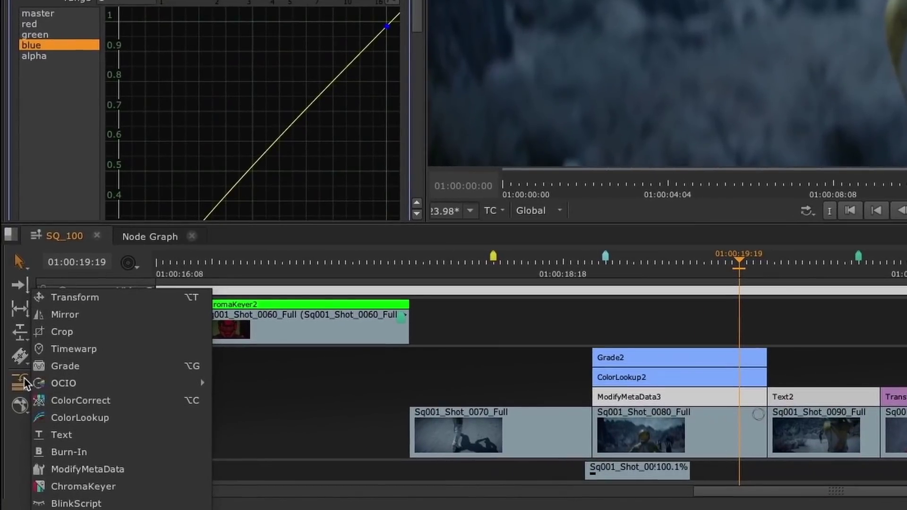
mouse_move(37, 383)
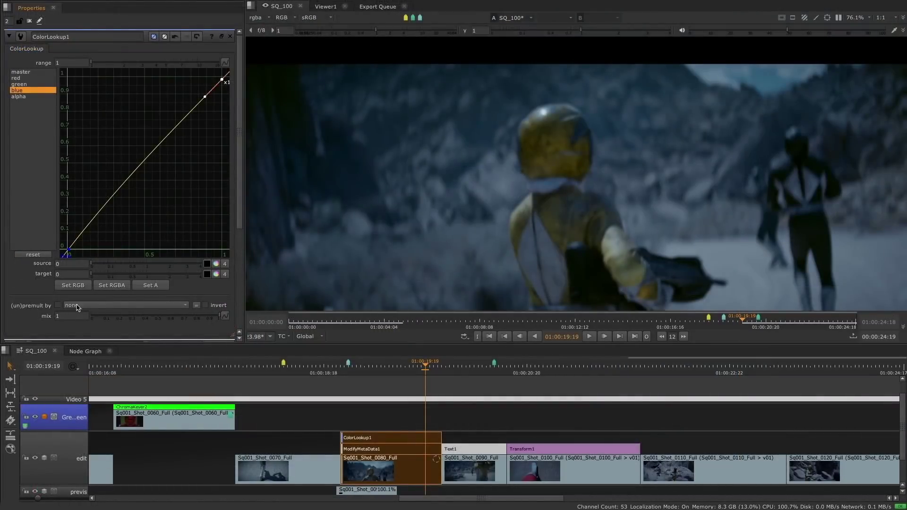
left_click(125, 305)
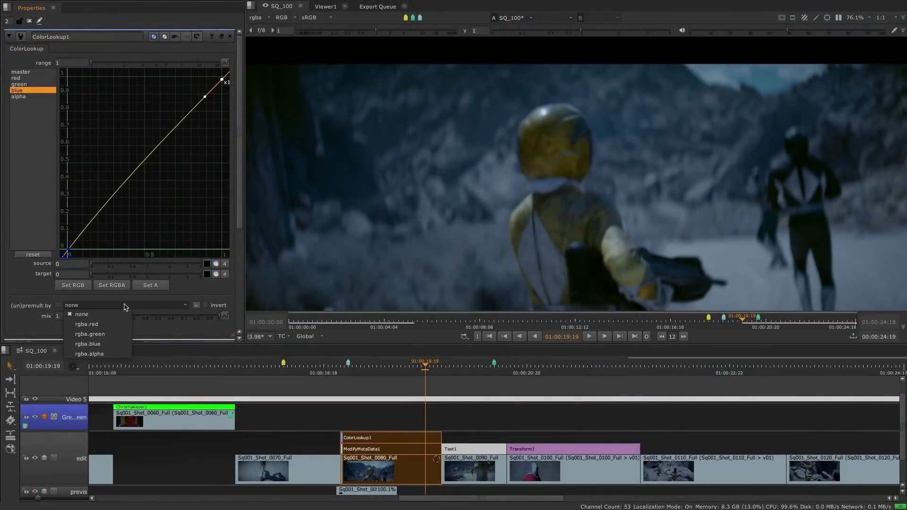
Unpremultiply ColorLookup1 by rgba.alpha, then add a Grade1 effect above it, also unpremultiplied by rgba.alpha
left_click(92, 353)
left_click(10, 434)
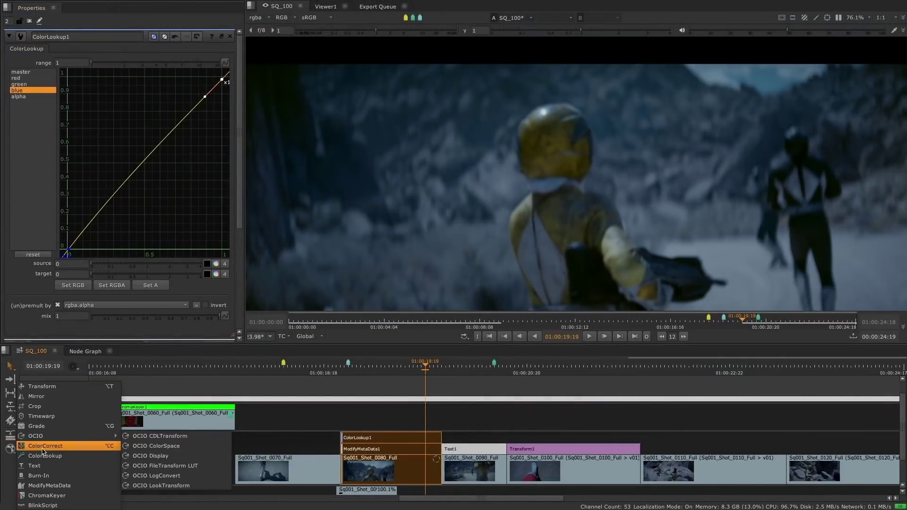
left_click(36, 426)
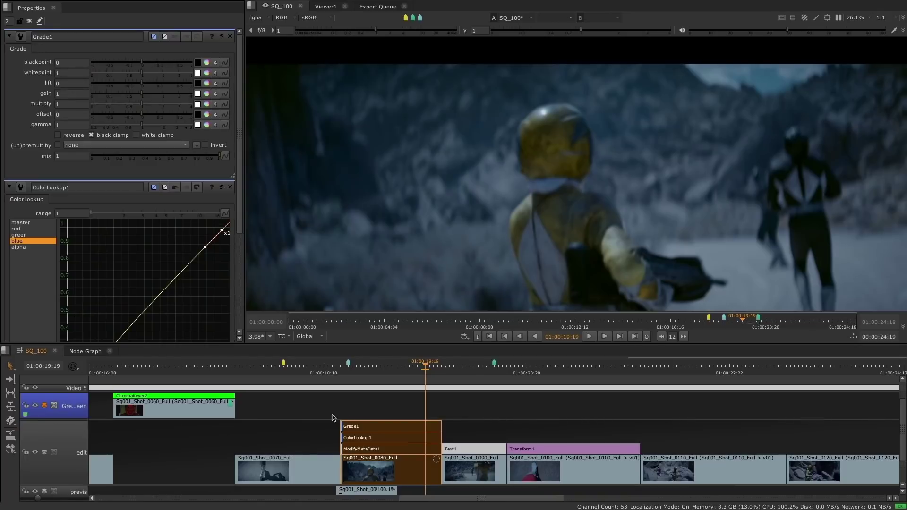
left_click(358, 426)
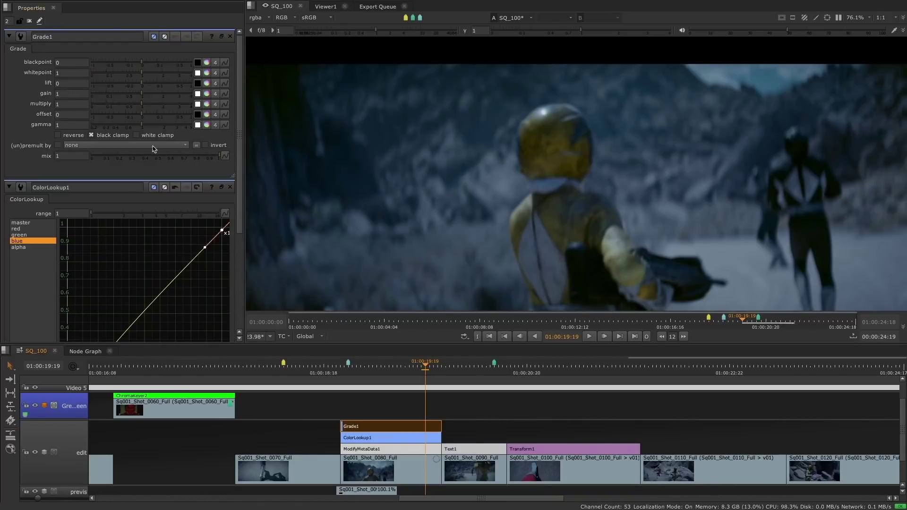
left_click(78, 146)
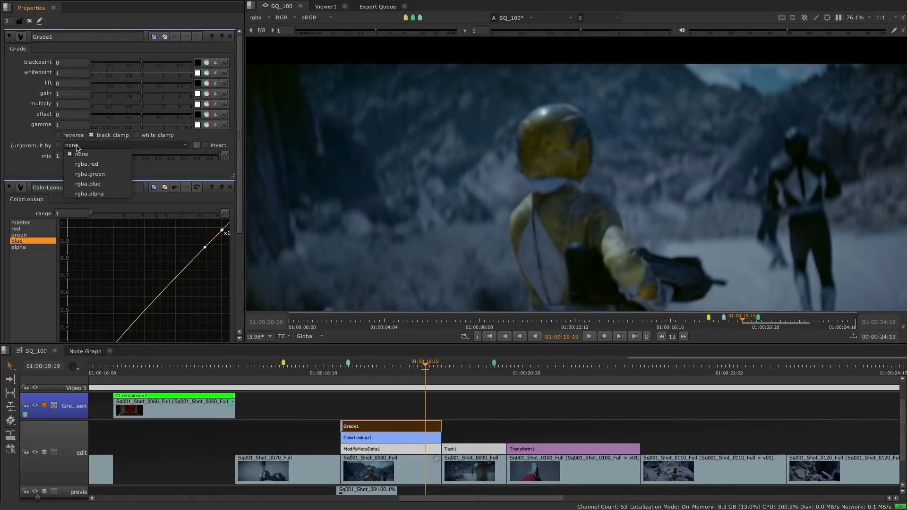
left_click(88, 194)
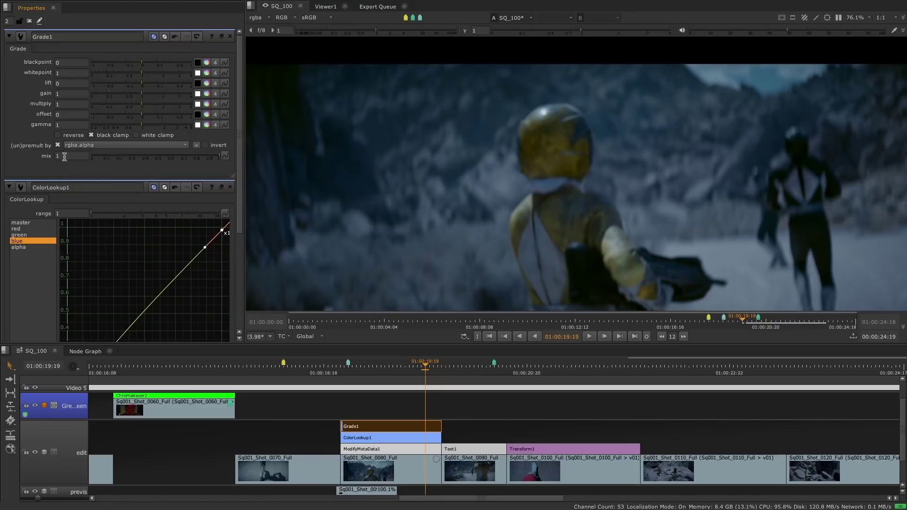
Set Grade1's gain to 1.3 and mix to 0.44, and lower ColorLookup1's mix
left_click_drag(143, 97, 146, 97)
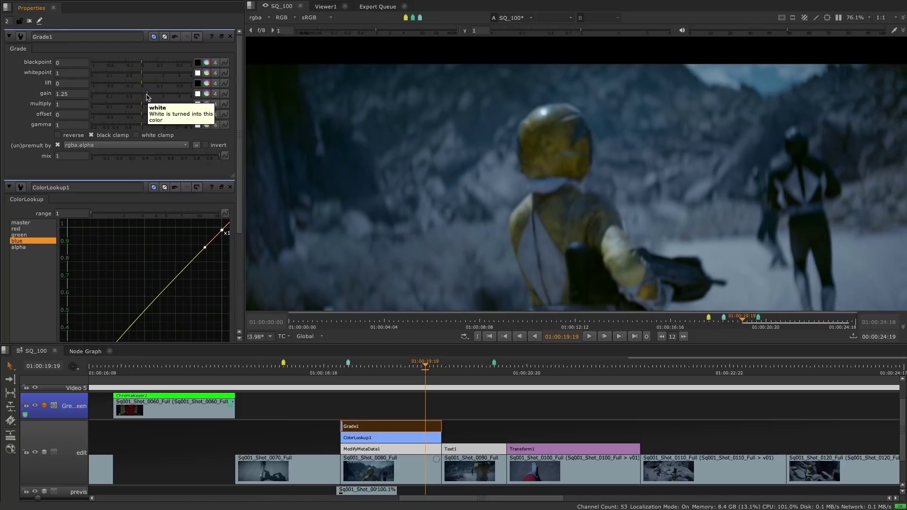
left_click_drag(146, 97, 149, 95)
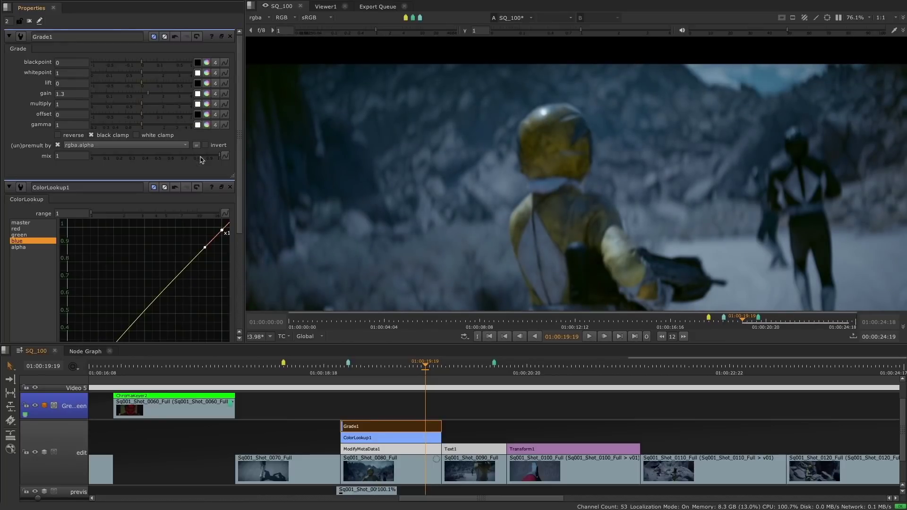
left_click_drag(221, 157, 148, 156)
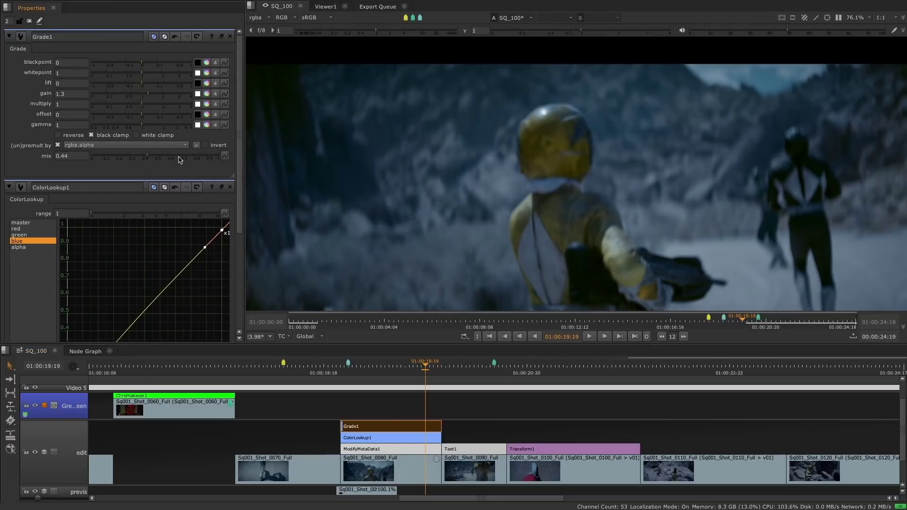
left_click_drag(240, 159, 245, 264)
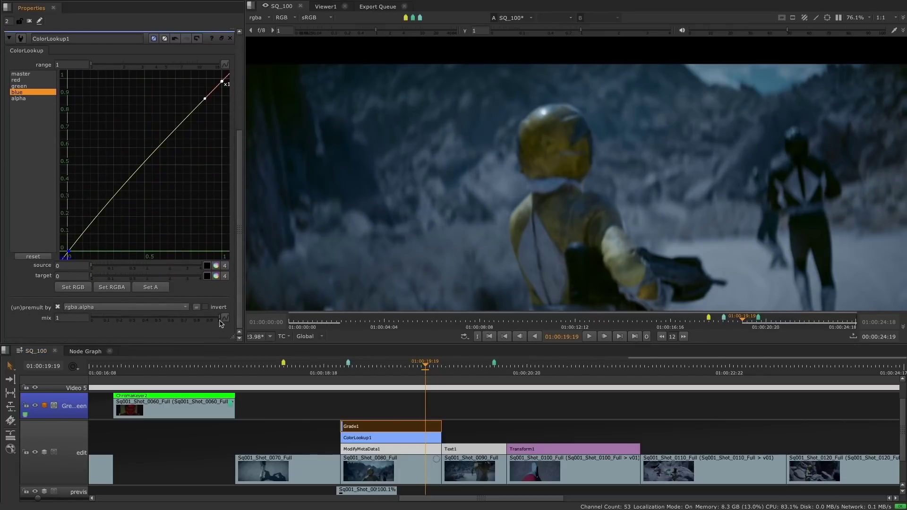
left_click_drag(219, 322, 160, 320)
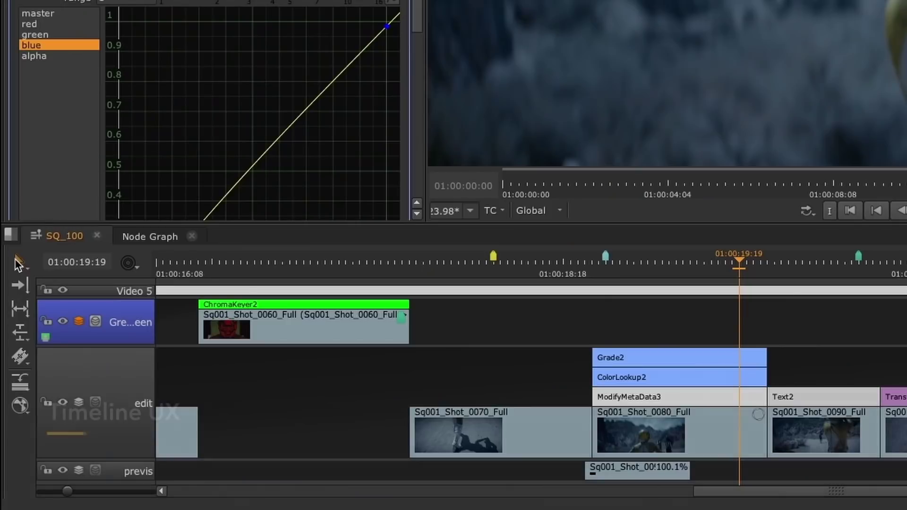
Switch to the Effects Selector, box-select Grade2, ColorLookup2, ModifyMetaData3, Text2 and Transform2, then clear the selection
left_click(18, 263)
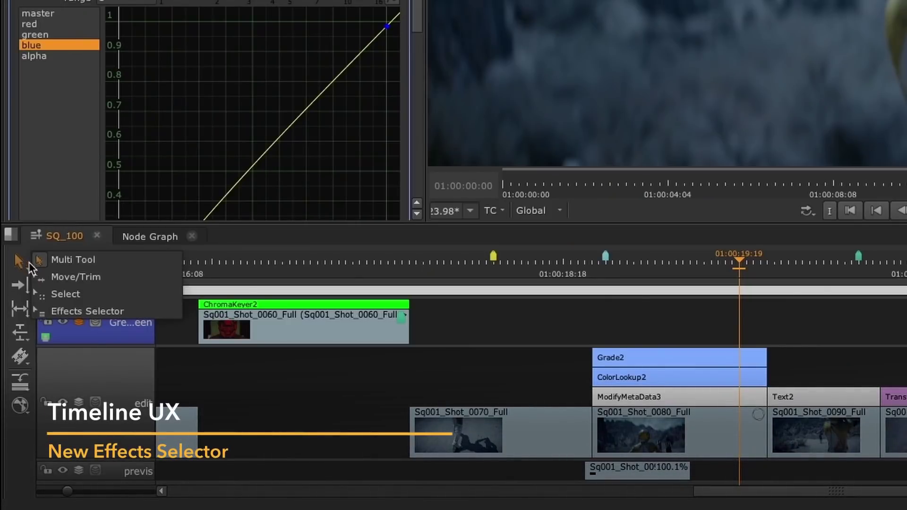
left_click(69, 308)
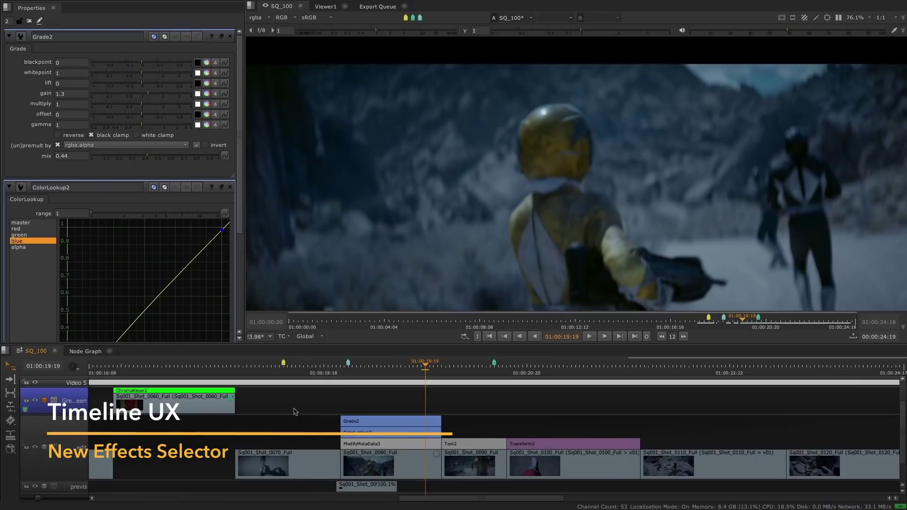
left_click_drag(295, 405, 397, 471)
left_click_drag(753, 425, 437, 474)
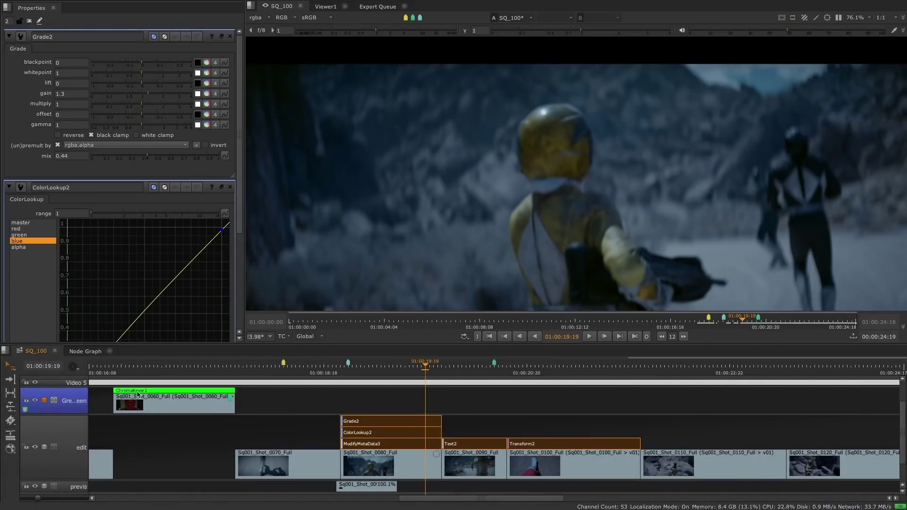
left_click_drag(99, 378, 806, 493)
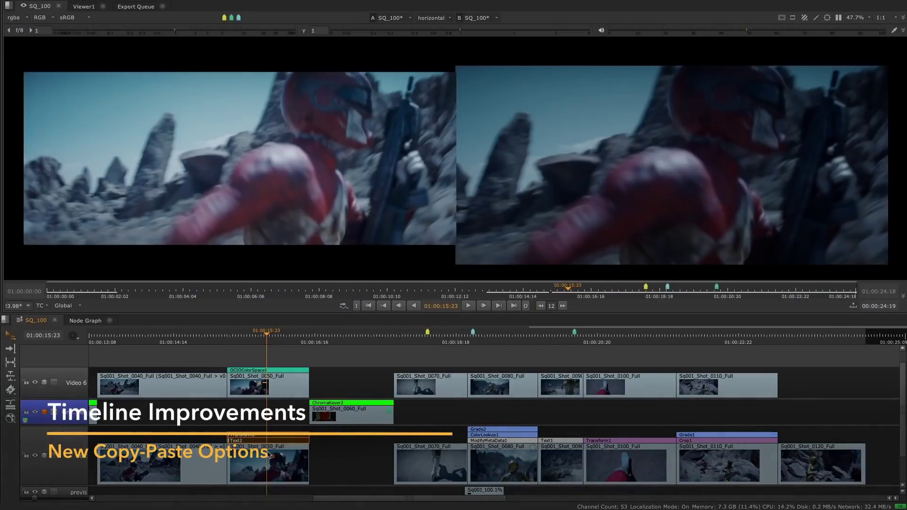
Copy Transform2 and Text2 and Replace Paste them over OCIOColorSpace1 on Video 6
right_click(261, 439)
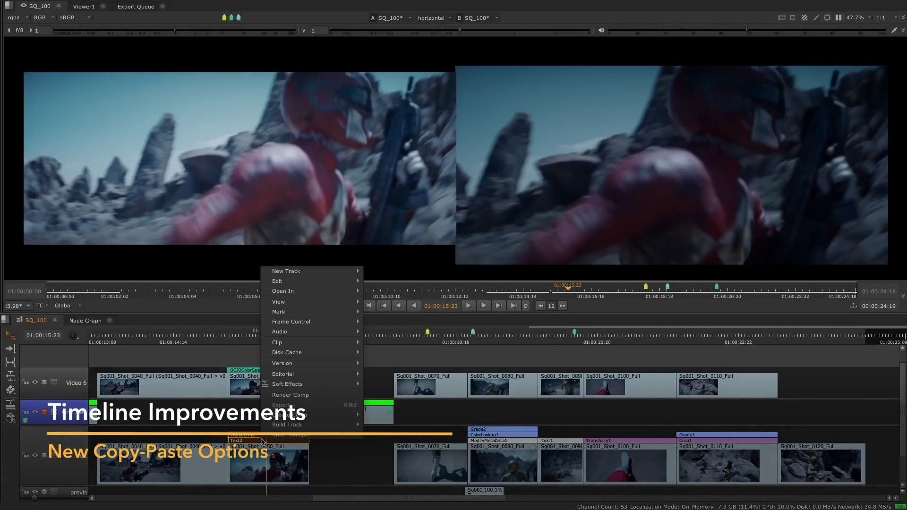
mouse_move(331, 284)
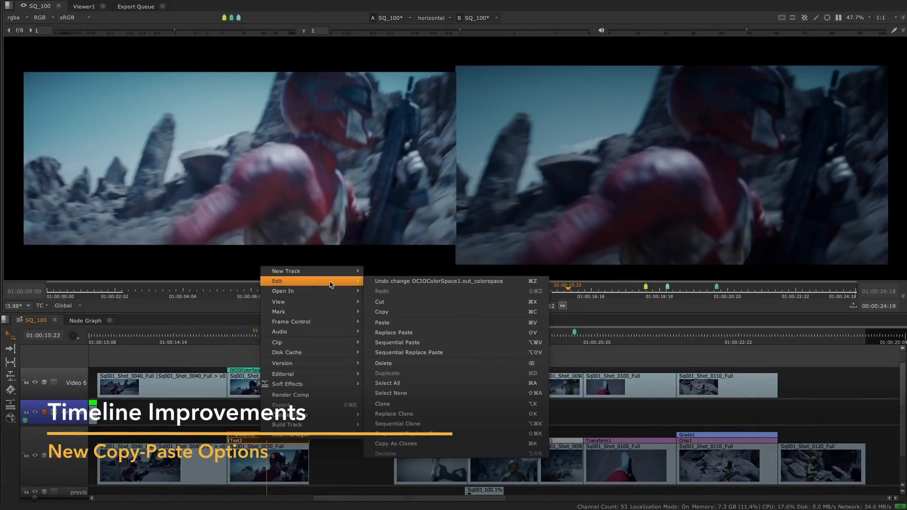
left_click(385, 313)
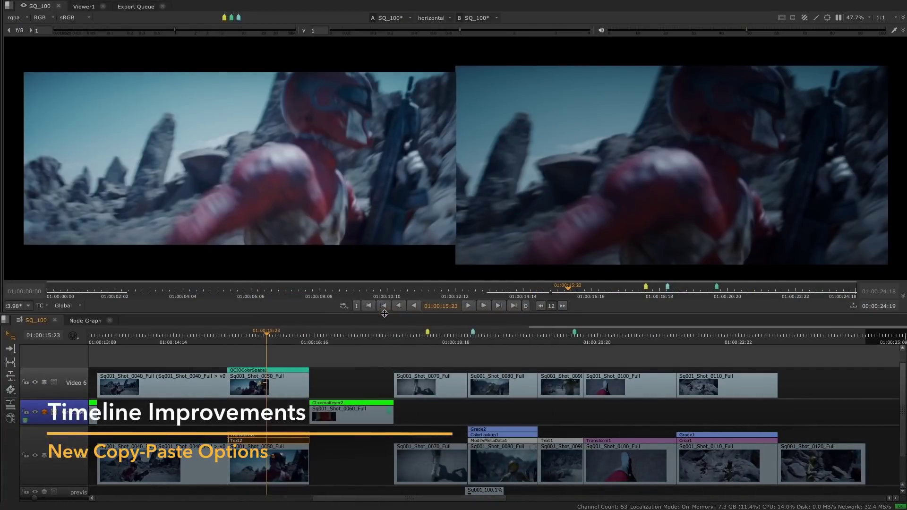
left_click(255, 371)
right_click(256, 373)
mouse_move(322, 211)
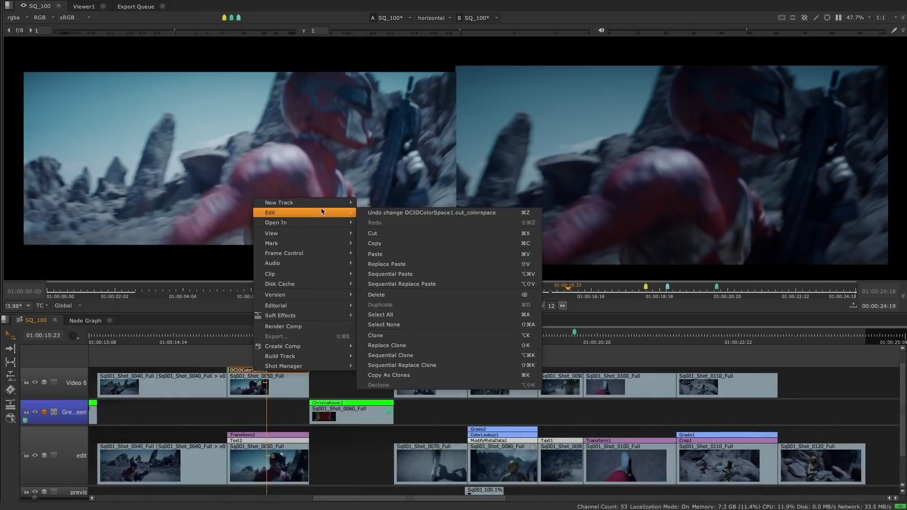
left_click(392, 263)
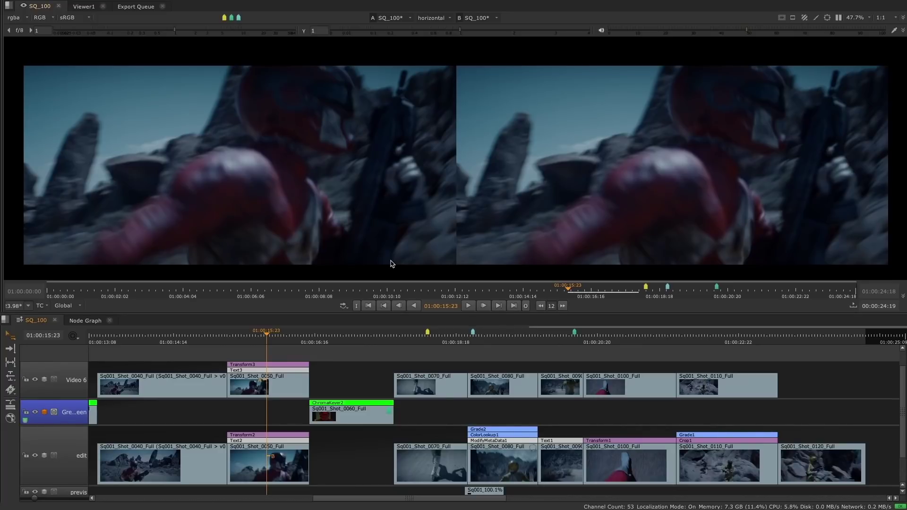
Paste the copied effects over the edit-track 0050 clip's effects, then select the effects on shots 0080–0110
right_click(242, 457)
mouse_move(373, 261)
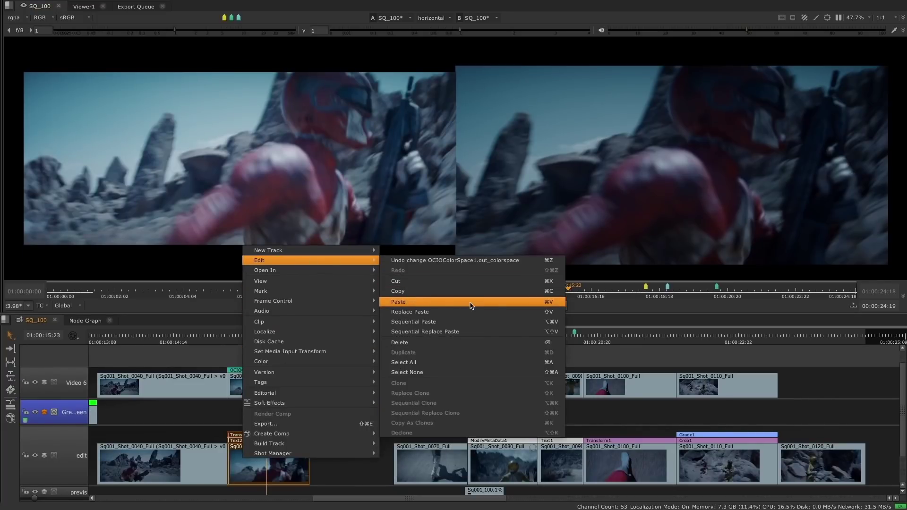
left_click(471, 331)
left_click(509, 337)
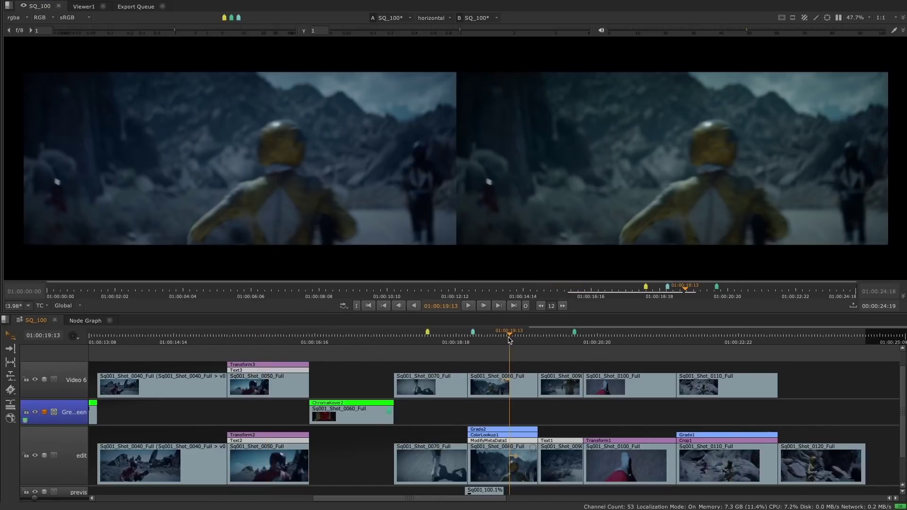
left_click_drag(435, 408, 821, 473)
right_click(521, 437)
mouse_move(600, 277)
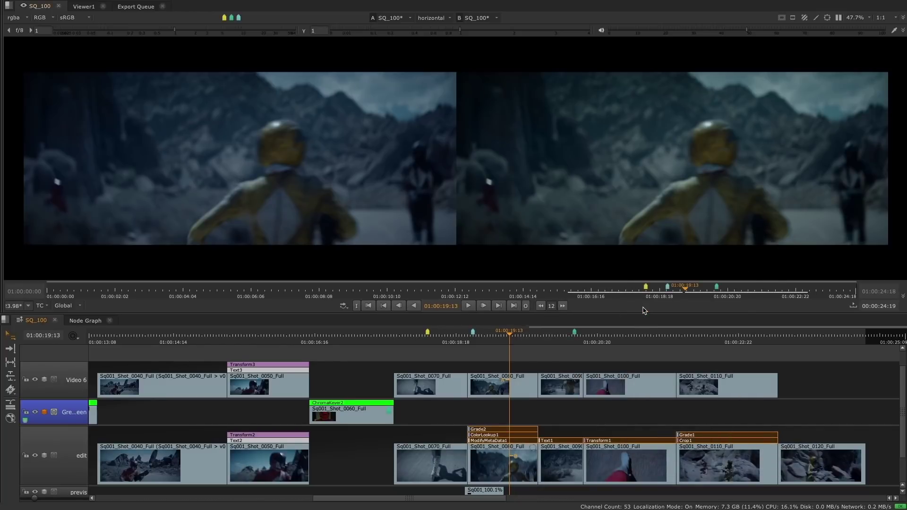
Return to the Multi Tool and select the Video 6 clips 0080 to 0110 for pasting
left_click(7, 337)
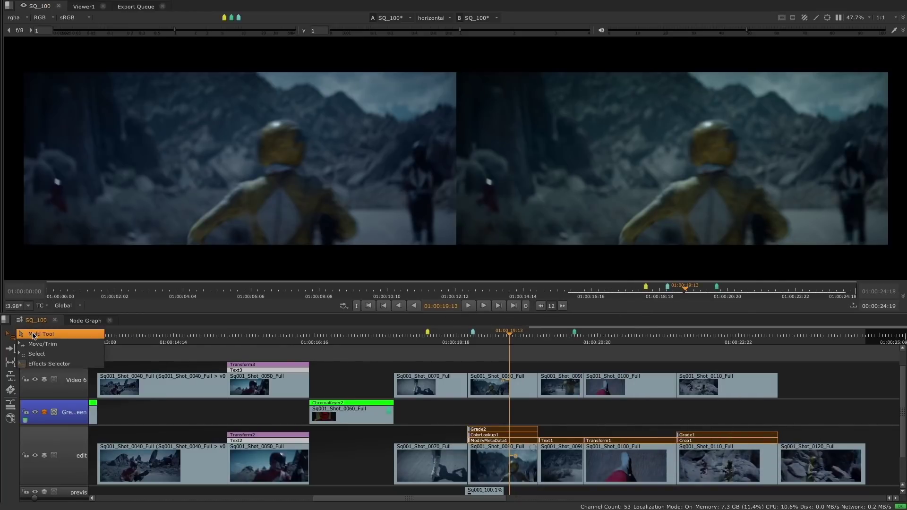
left_click(52, 334)
left_click_drag(488, 360, 746, 425)
right_click(520, 394)
mouse_move(557, 193)
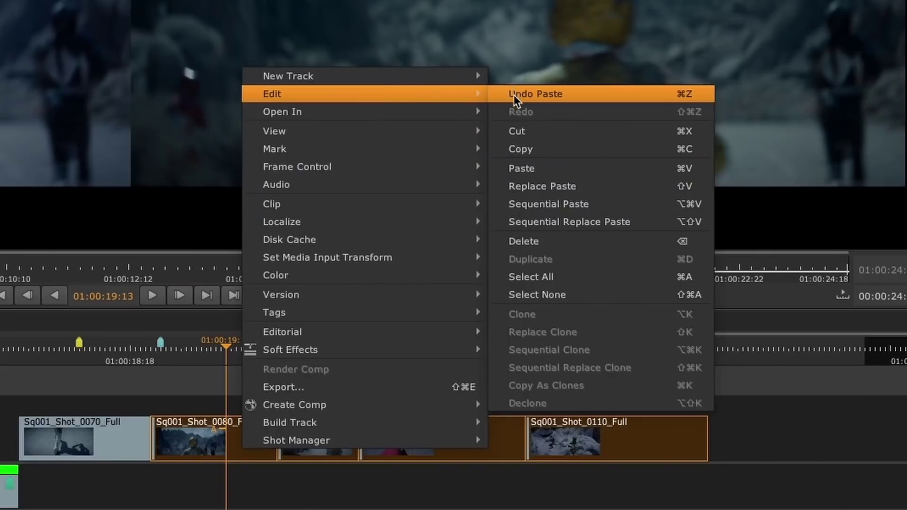
Paste the copied effects onto the clips, then paste the shots and effects as nodes in the comp
left_click(620, 203)
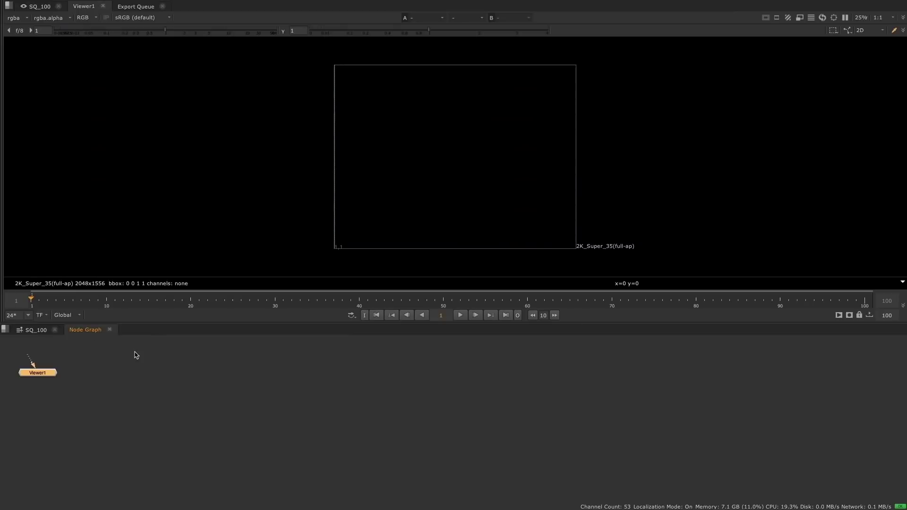
right_click(183, 384)
mouse_move(208, 182)
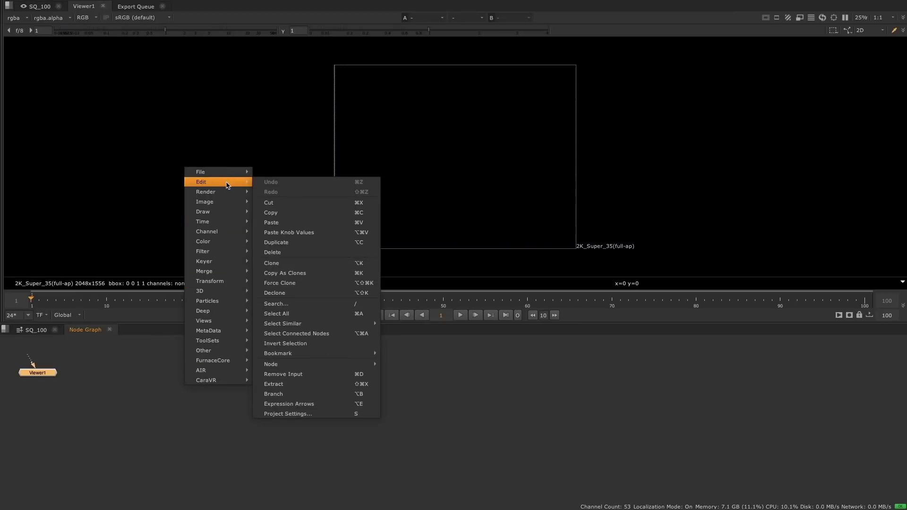
left_click(280, 223)
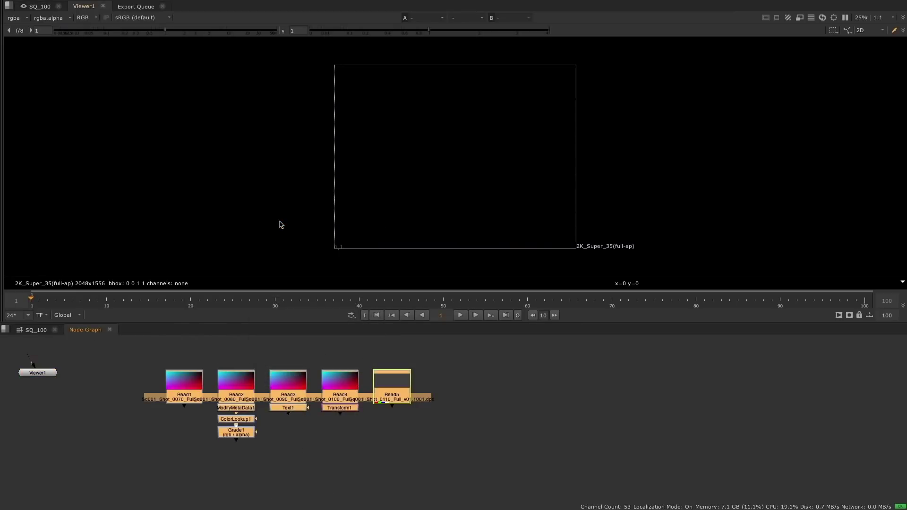
left_click(178, 427)
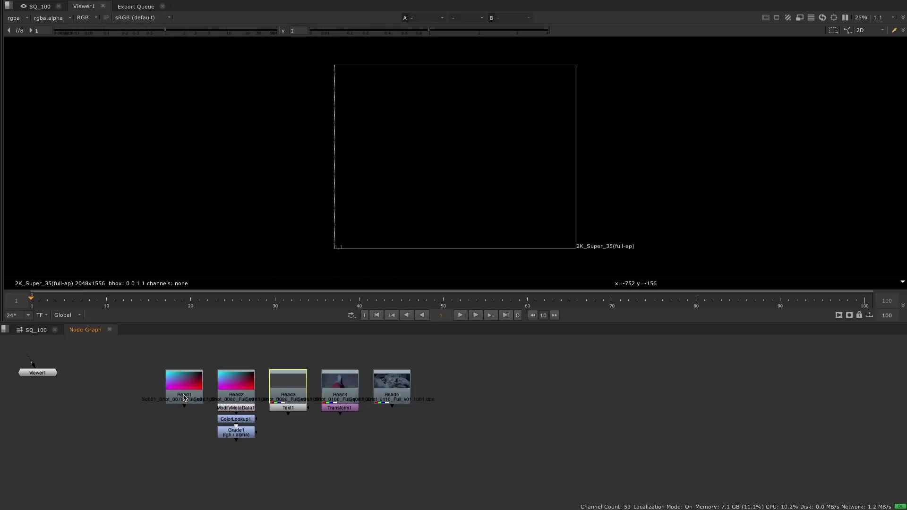
Connect Read1 to Viewer1 and add a Grade2 node beneath Read1
left_click(185, 397)
key("1")
left_click_drag(40, 373, 184, 470)
left_click(190, 389)
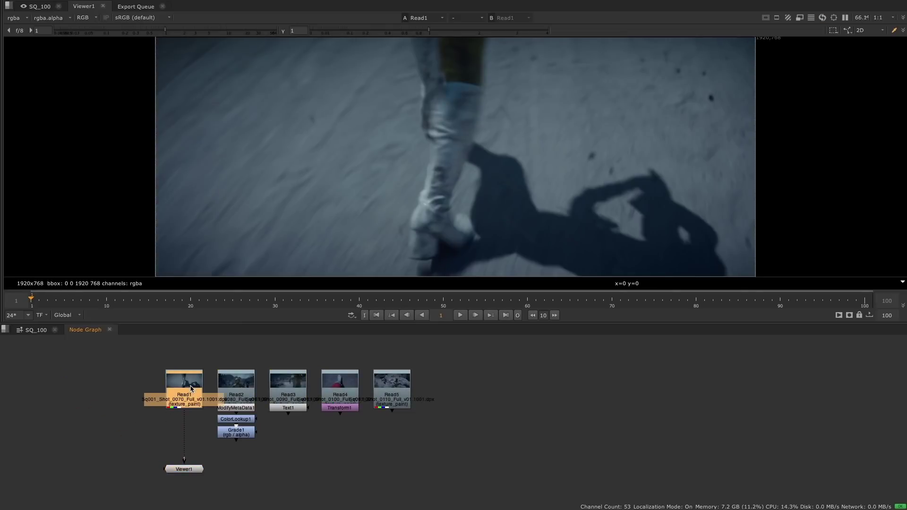
key("g")
double_click(171, 419)
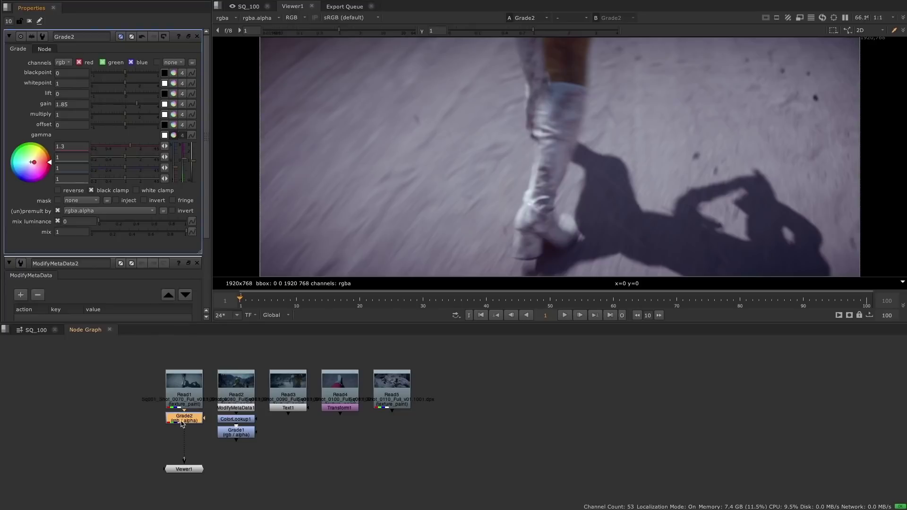
Copy Grade2 and paste it onto the Sq001_Shot_0070_Full clip in the SQ_100 timeline
right_click(182, 423)
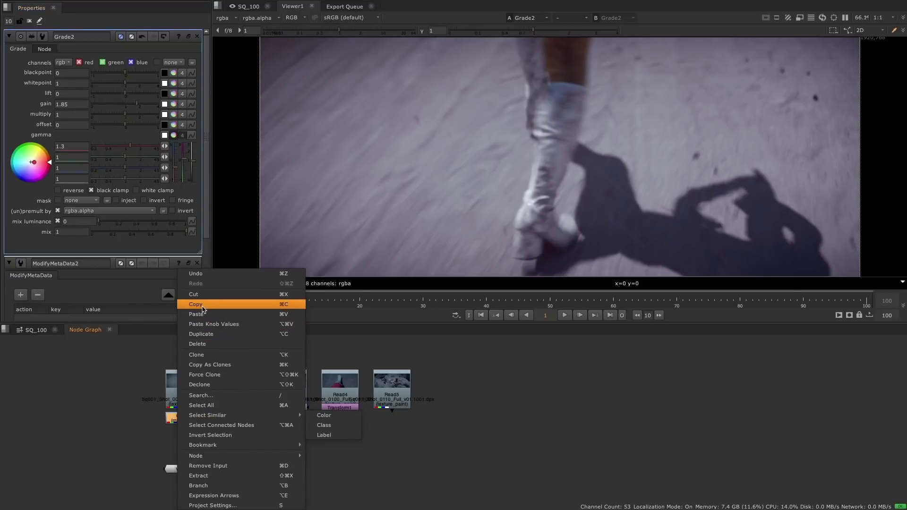
left_click(203, 308)
left_click(39, 330)
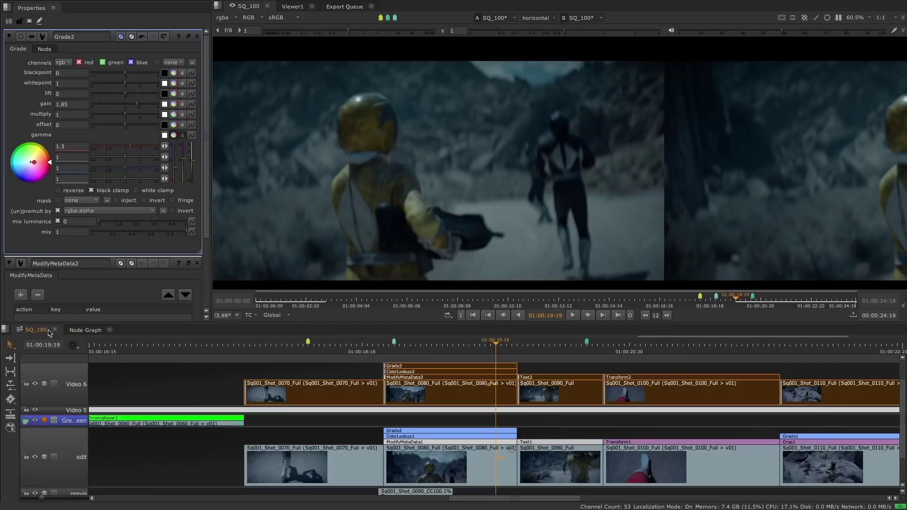
left_click(313, 387)
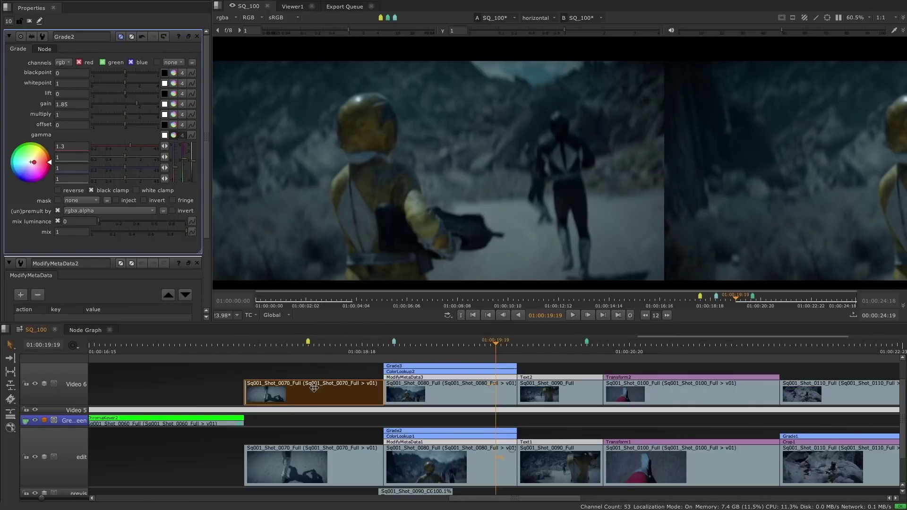
right_click(314, 388)
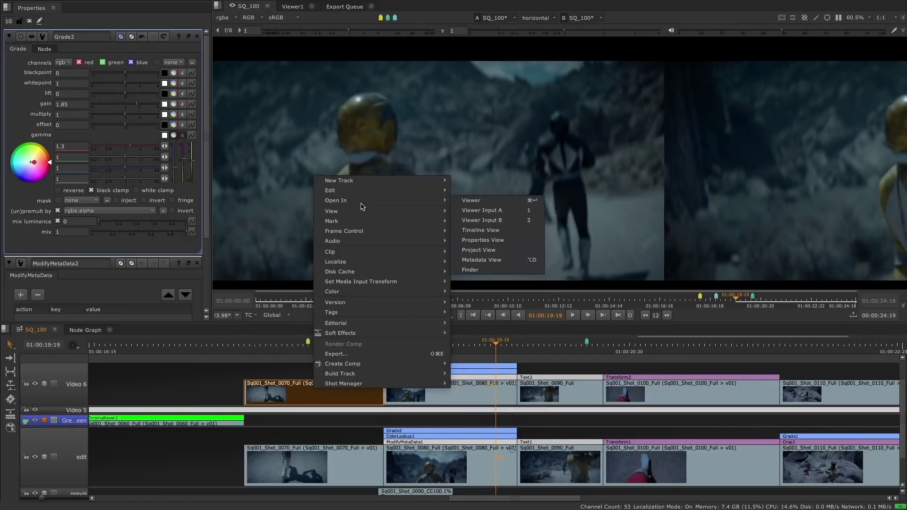
mouse_move(363, 194)
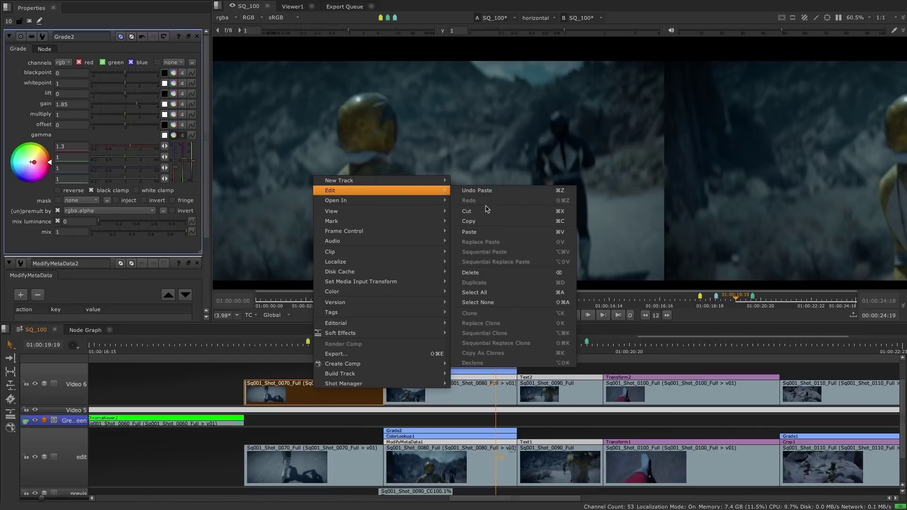
left_click(482, 232)
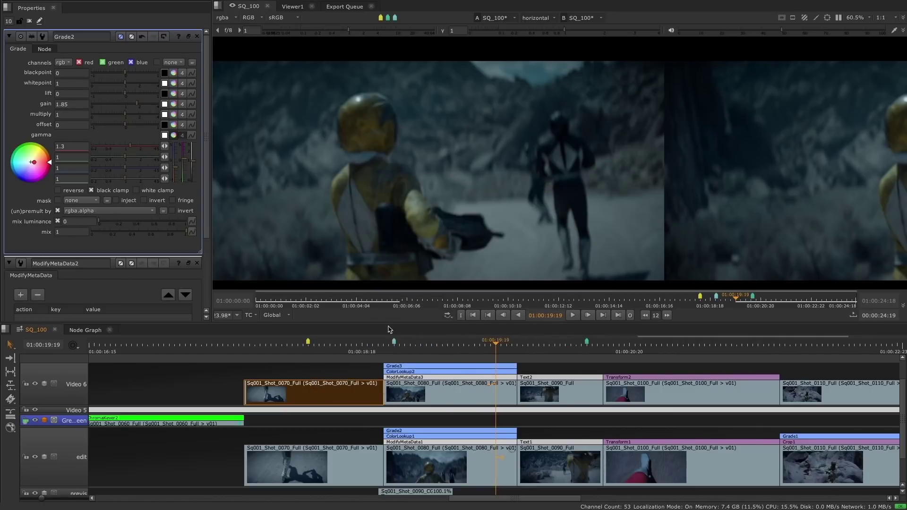
left_click(330, 342)
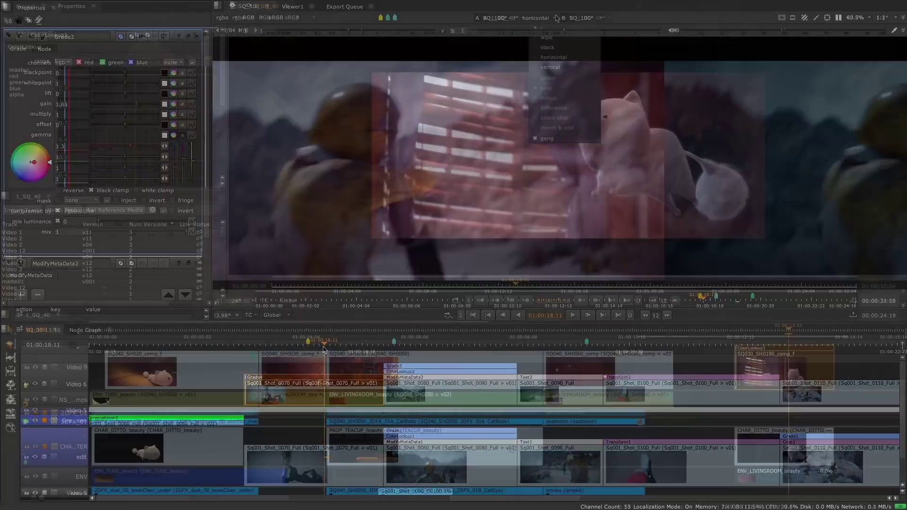
Set the viewer compare mode to layer A over B and scrub onto SQ030_SH0190 near 01:00:13:16
left_click(555, 17)
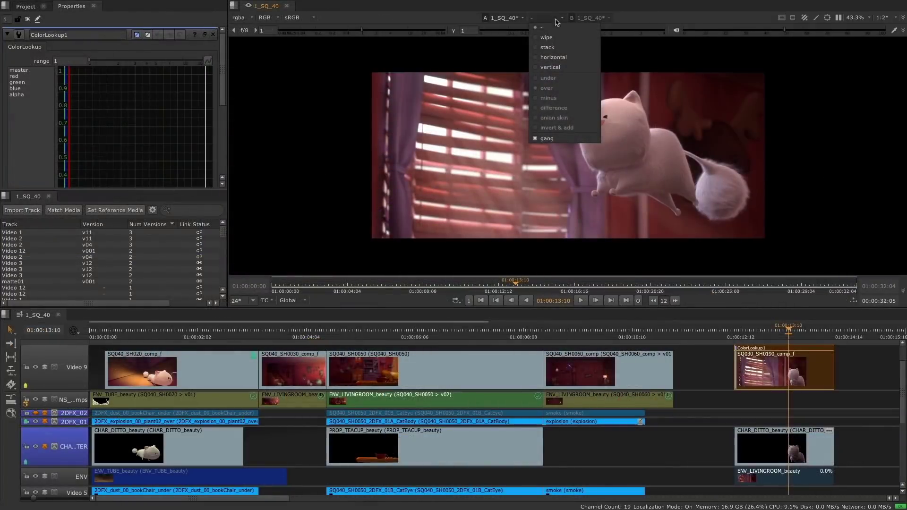
left_click(554, 57)
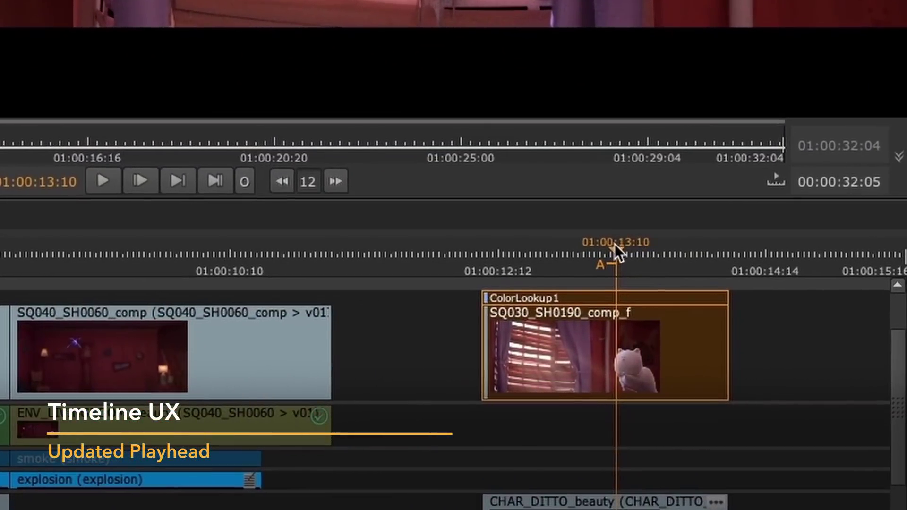
left_click_drag(614, 244, 545, 256)
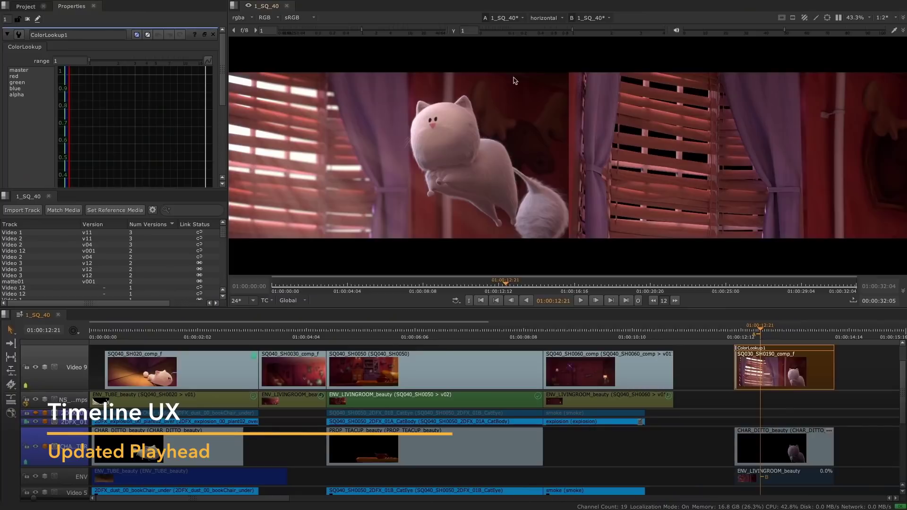
left_click(512, 18)
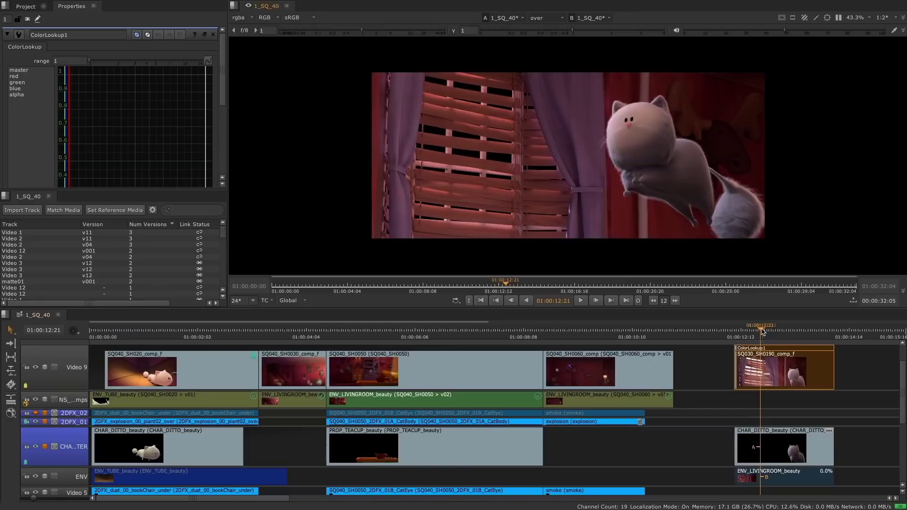
left_click_drag(575, 113, 679, 111)
left_click_drag(808, 326, 786, 326)
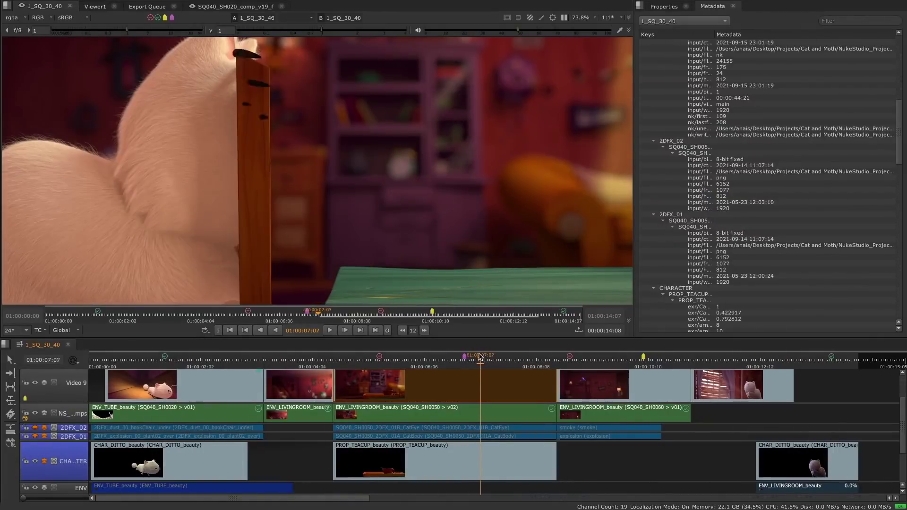
Move to 01:00:06:10 and show the metadata of SQ040_SH020_comp_v19_f
left_click_drag(480, 358, 433, 358)
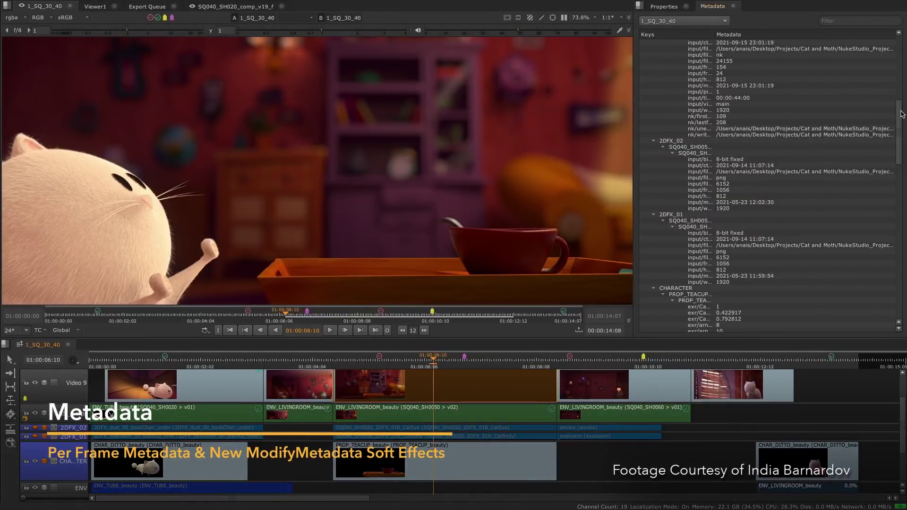
scroll(902, 118, "up", 10)
left_click(684, 21)
left_click(682, 45)
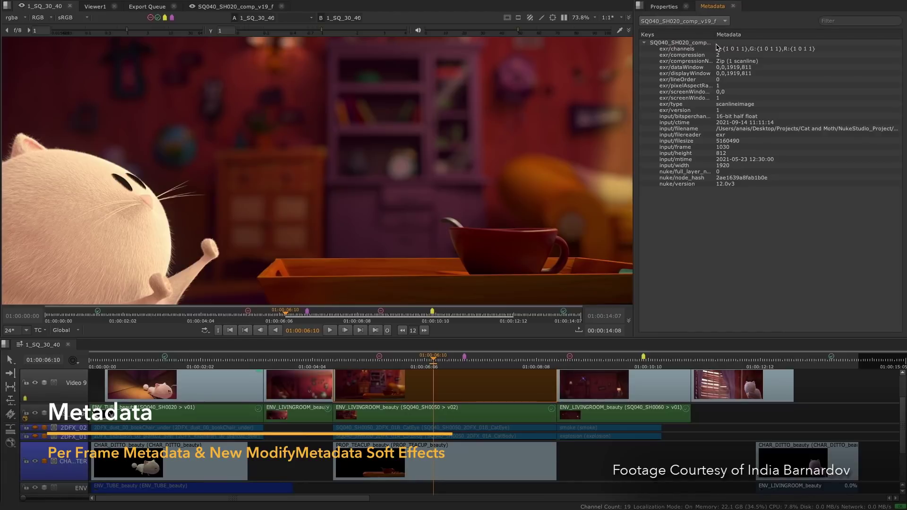
Switch the Metadata panel back to Active Viewer, select Tags and Video 9, and advance to 01:00:07:00
left_click(716, 21)
left_click(669, 40)
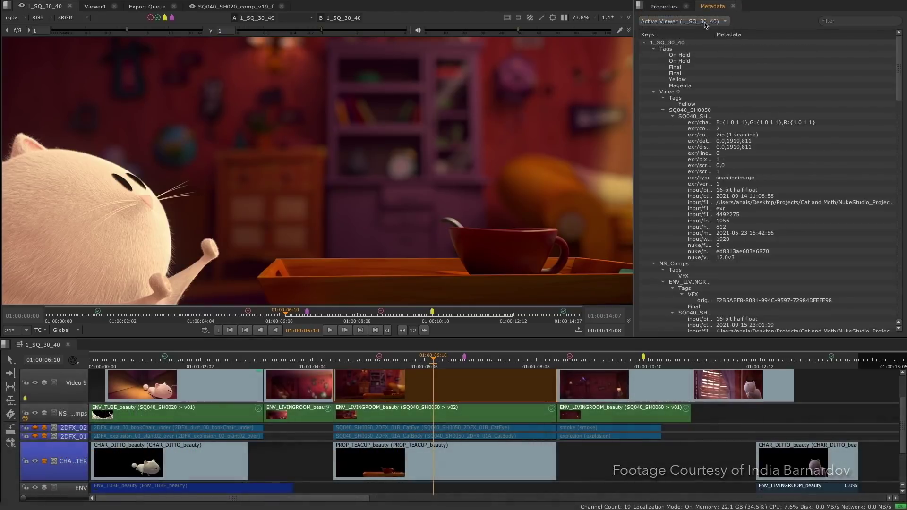
left_click(667, 49)
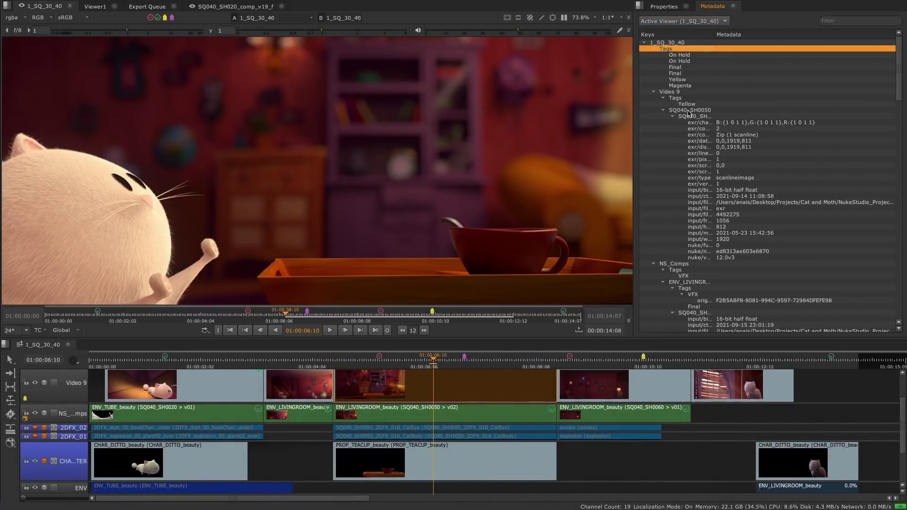
left_click(673, 93)
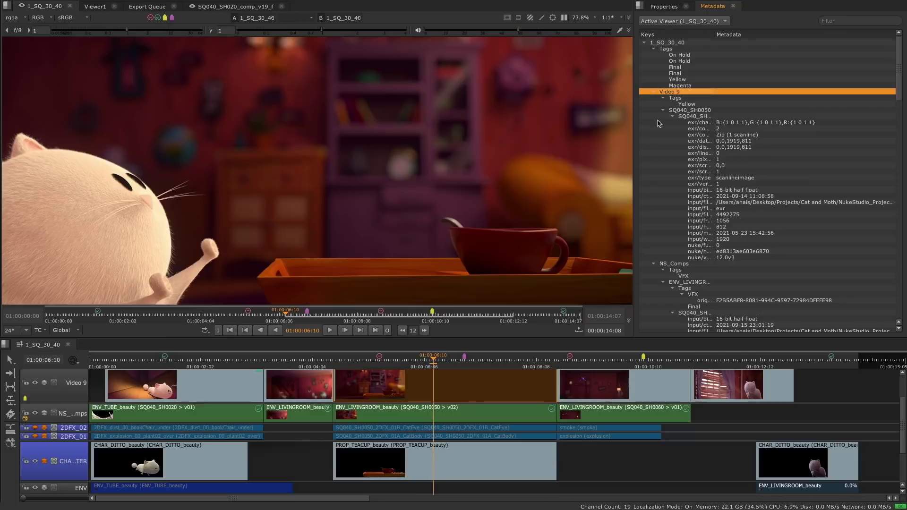
left_click_drag(433, 362, 466, 360)
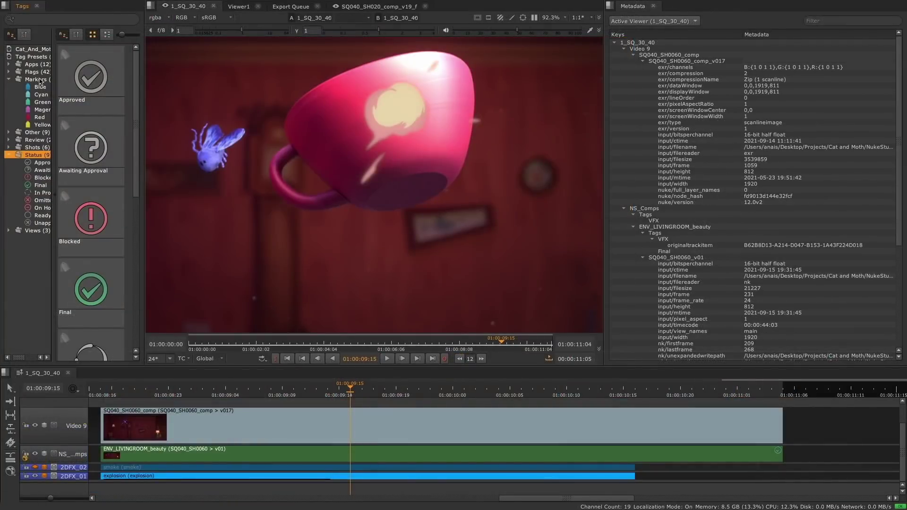
Tag the SQ040_SH0060_comp clip with the Green marker tag
left_click(38, 80)
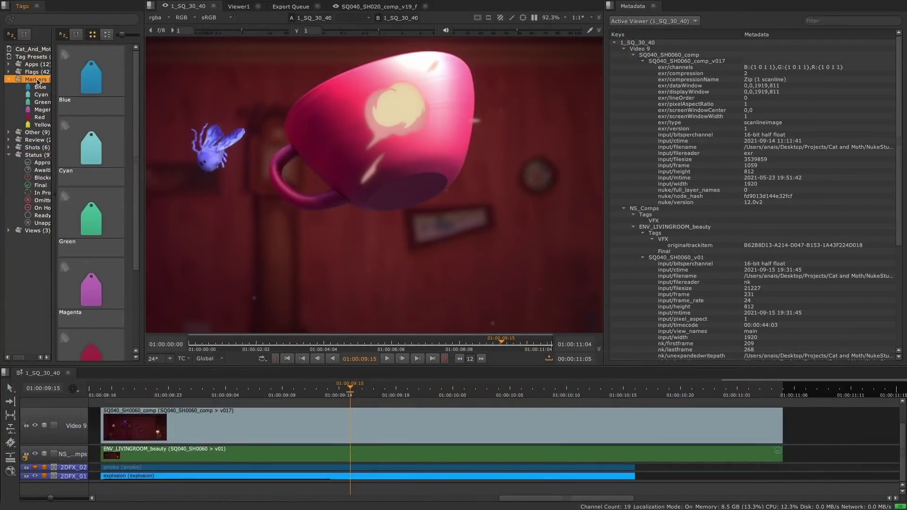
mouse_move(91, 218)
left_mouse_down()
mouse_move(254, 311)
mouse_move(352, 423)
left_mouse_up()
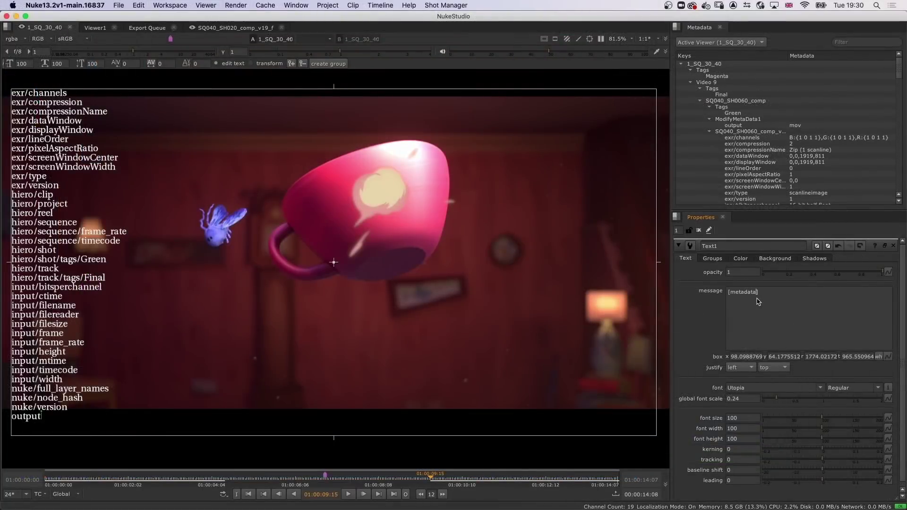
type("values")
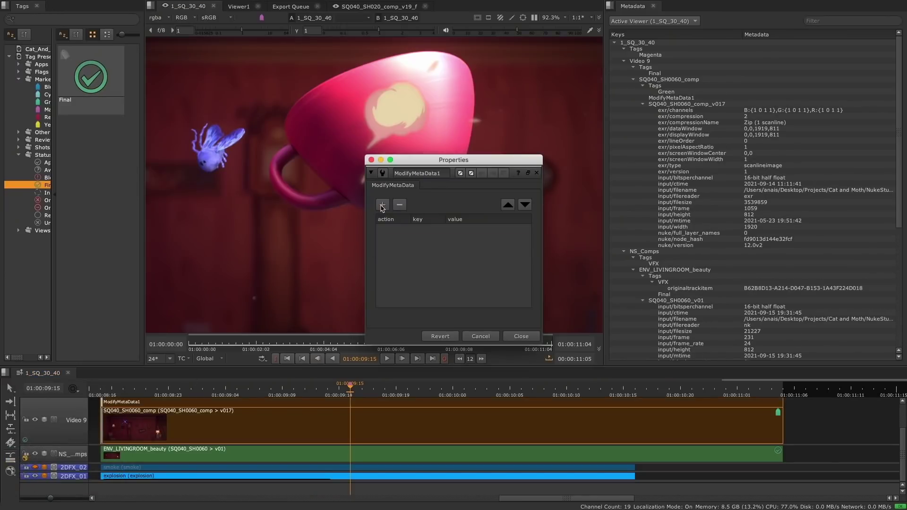
Add a ModifyMetaData1 row that sets the 'output' metadata key and begin editing its value
left_click(382, 205)
double_click(426, 227)
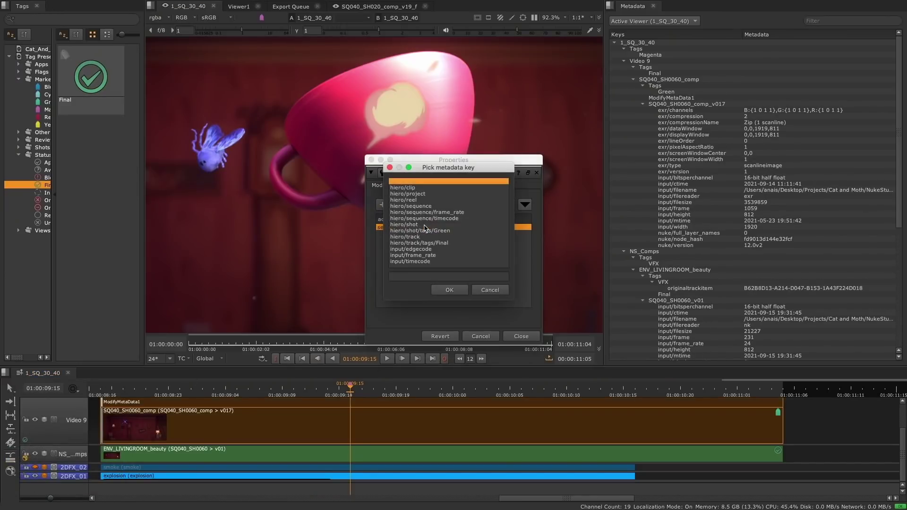
left_click(420, 277)
type("outp")
left_click(447, 291)
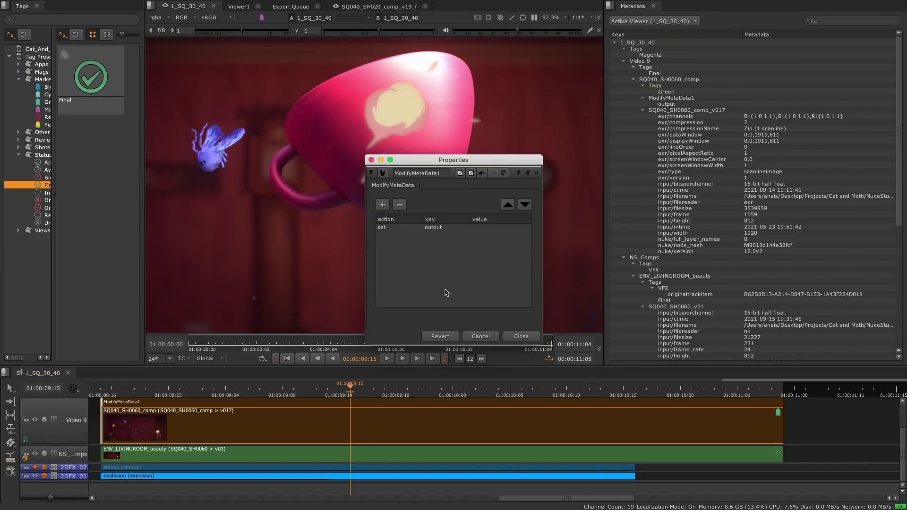
double_click(482, 227)
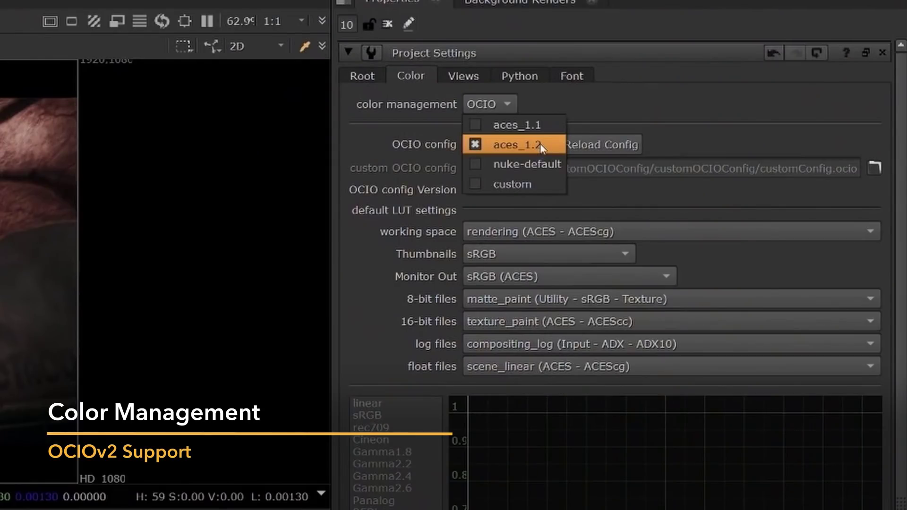
Choose aces_1.2 as the project's OCIO config
left_click(542, 148)
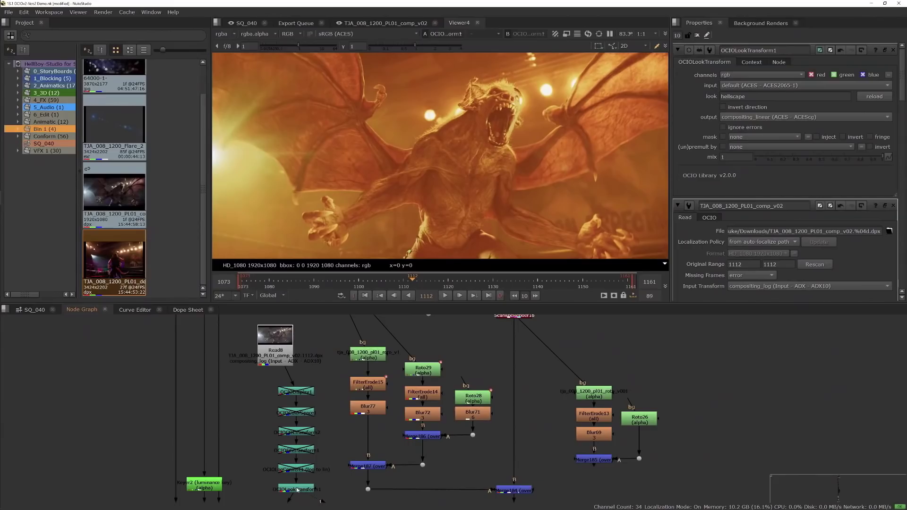
View the SQ_040 sequence through ACES sRGB and select the OCIOLookTransform1 soft effect on TJA_008_1200_PL01_comp
left_click(297, 490)
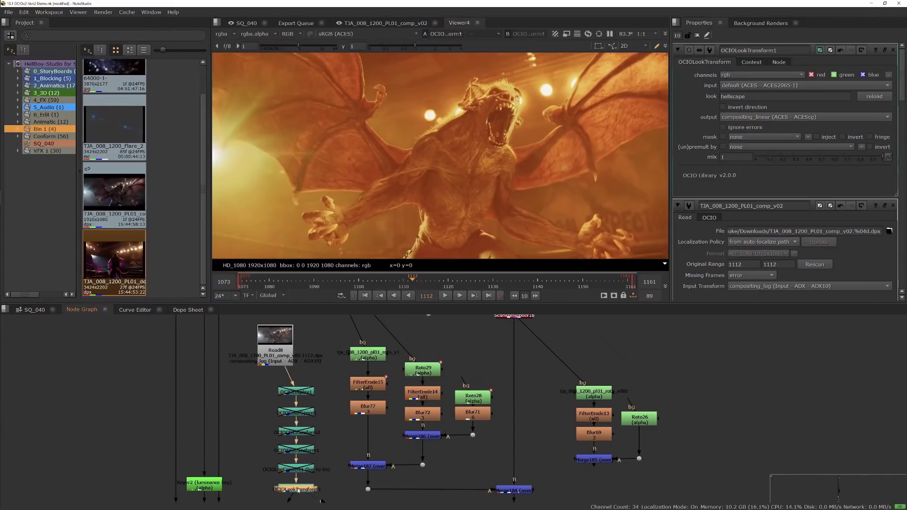
left_click(30, 311)
right_click(462, 252)
left_click(644, 302)
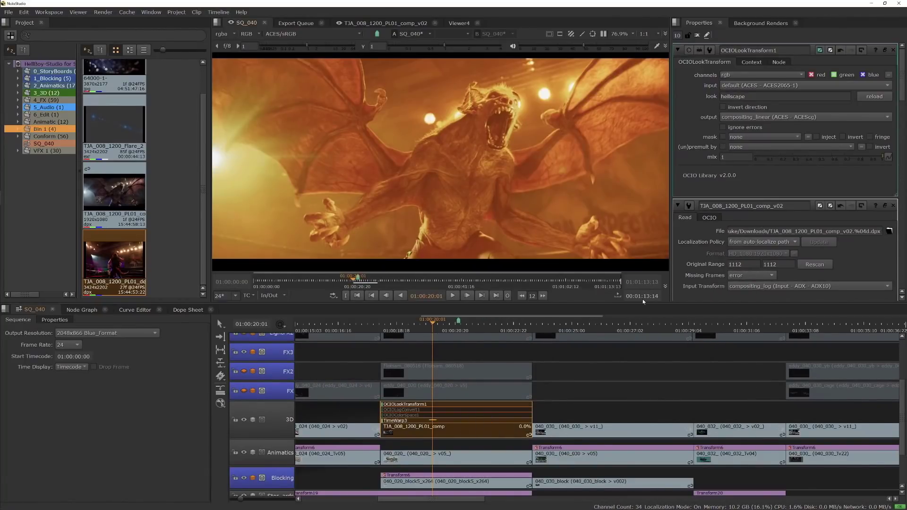
left_click(456, 405)
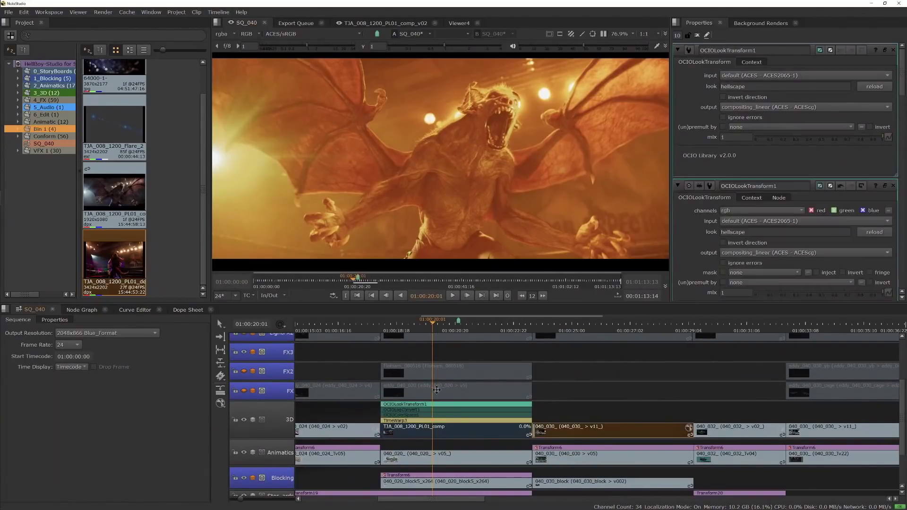
left_click(216, 390)
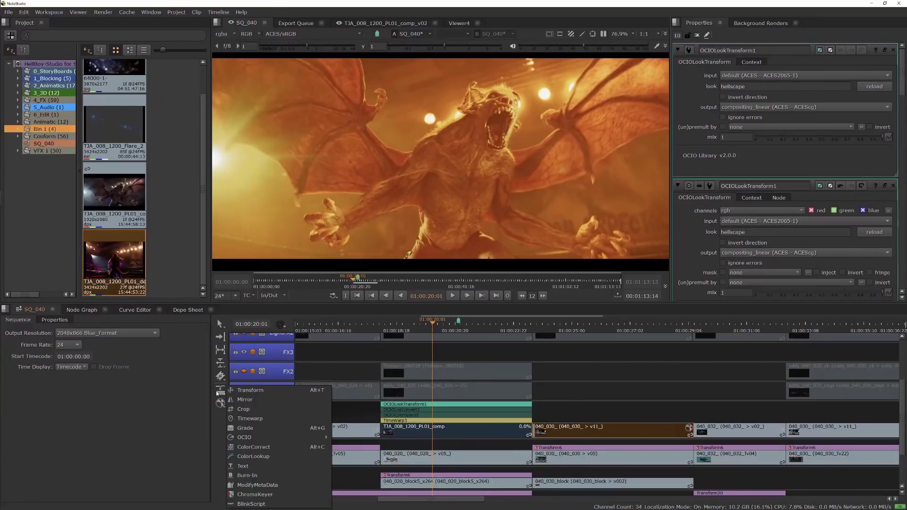
mouse_move(275, 438)
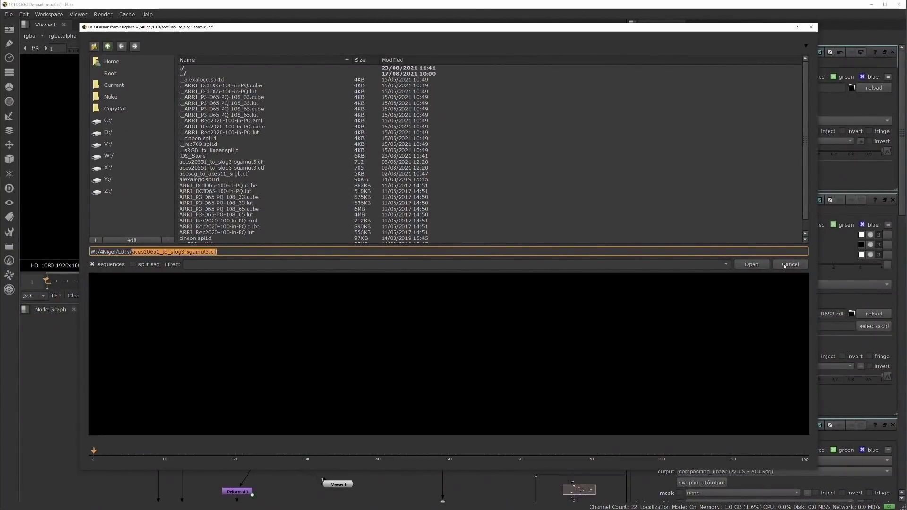
Confirm aces20651_to_slog3-sgamut3.clf as the transform file and set the project OCIO config to aces_1.2
key("Return")
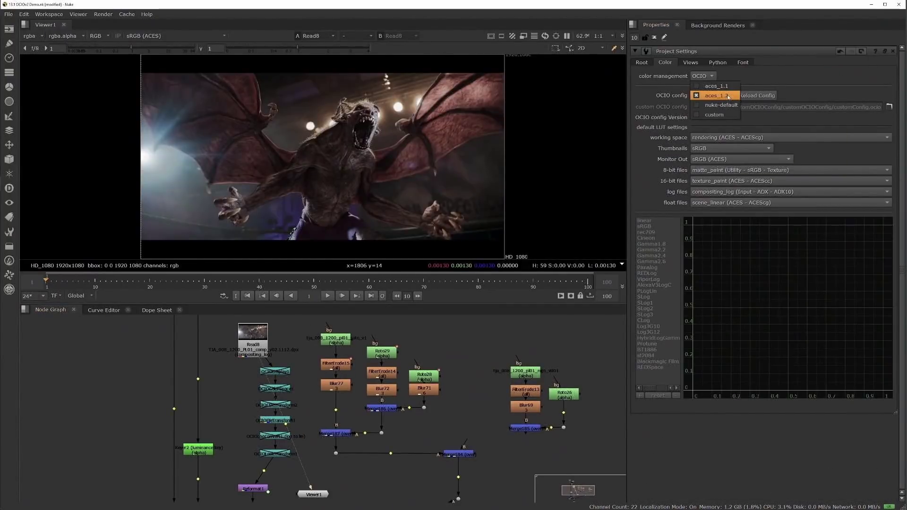
left_click(729, 96)
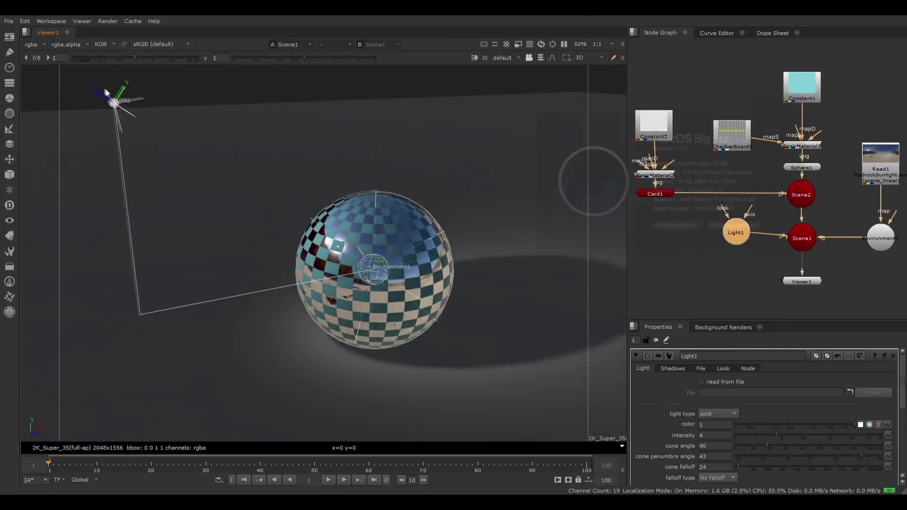
Show CheckerBoard1's properties and orbit the Hydra 3D viewer around the reflective checkered sphere
left_click(732, 131)
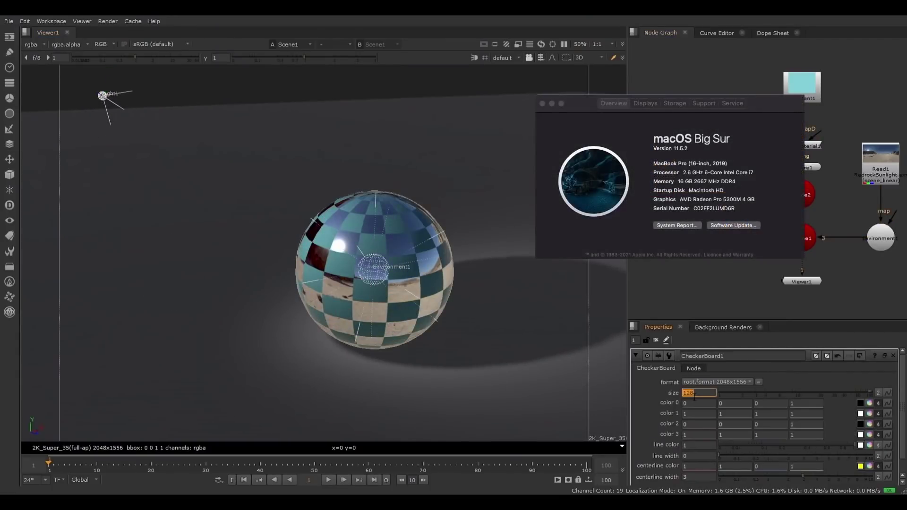
left_click_drag(157, 225, 114, 230, "ctrl")
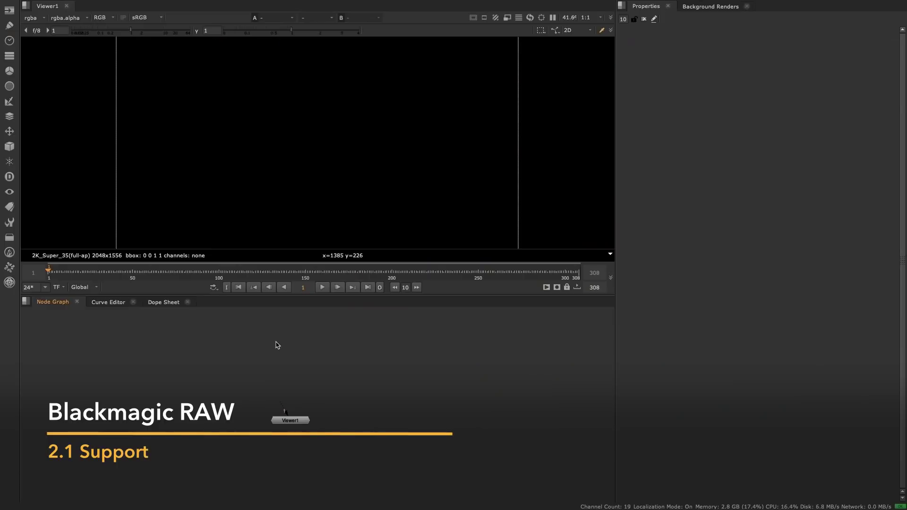
Read in the Blackmagic RAW .braw clip, decoding with Clip Custom at 1/8 Res
key("r")
double_click(395, 187)
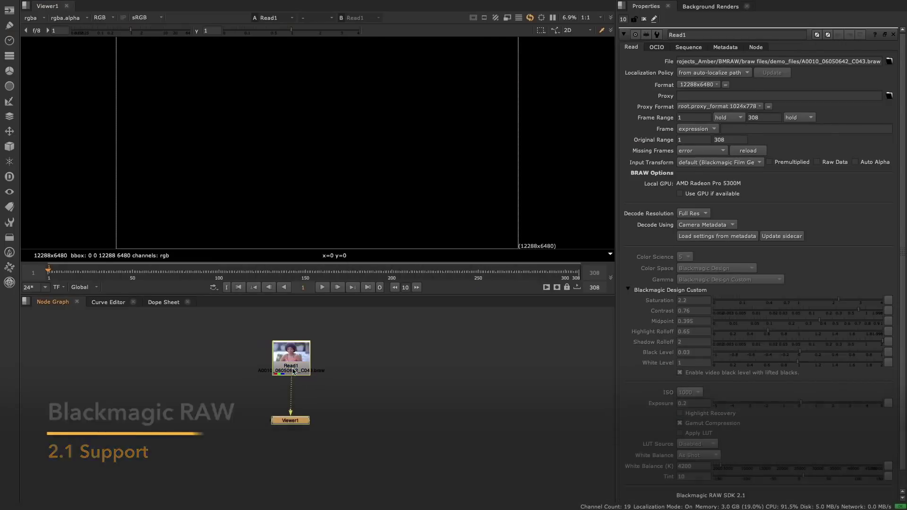
left_click(694, 227)
left_click(704, 235)
left_click(693, 213)
left_click(692, 244)
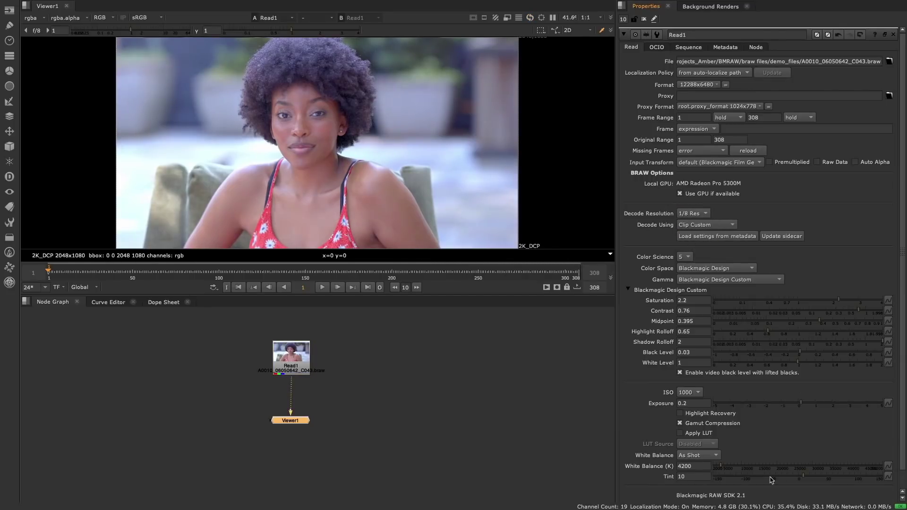
Try the Cloudy, Shade and Fluorescent white balance presets, then revert to As Shot
left_click(716, 455)
left_click(712, 455)
left_click(704, 455)
left_click(703, 465)
left_click(704, 455)
left_click(708, 474)
left_click(706, 455)
left_click(707, 405)
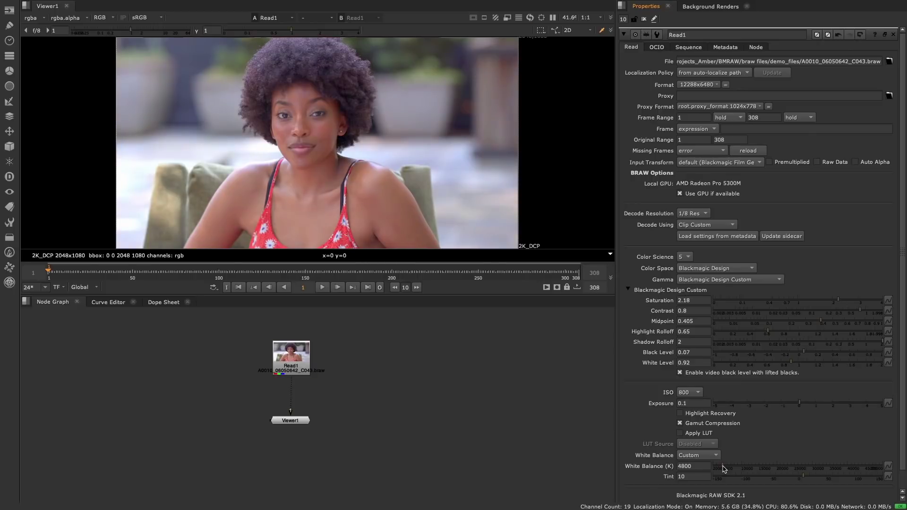
key("ctrl+z")
Lower the exposure to 0.1 and set ISO to 800
left_click_drag(807, 404, 800, 407)
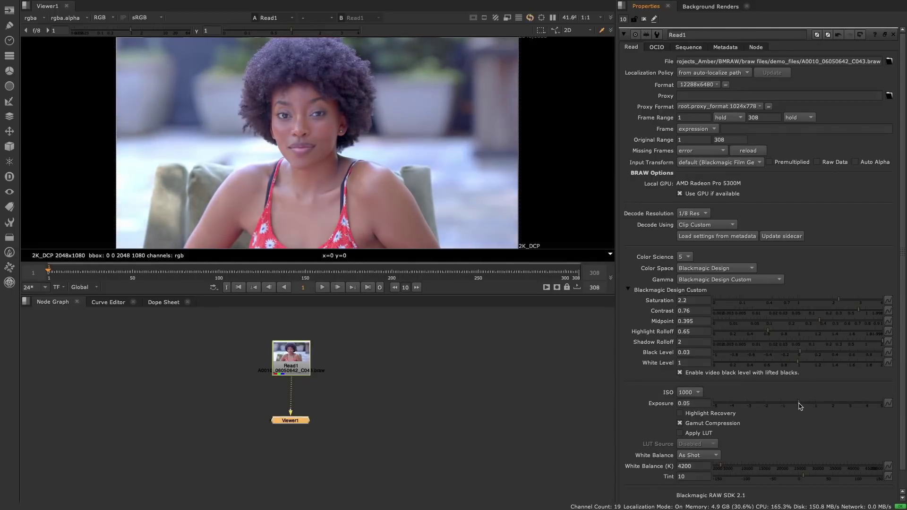
left_click(700, 394)
left_click(694, 383)
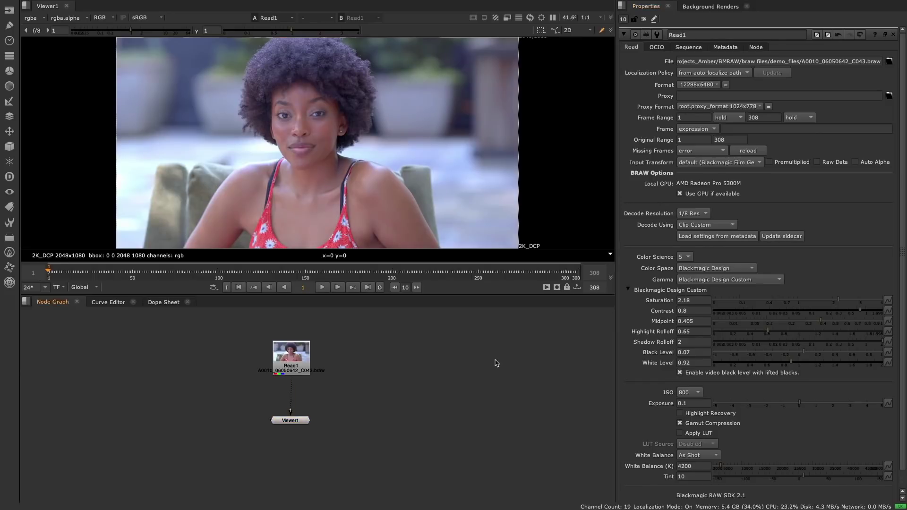
Select the clip's .sidecar file in the Read file browser, then cancel without loading it
key("r")
left_click_drag(439, 140, 566, 292)
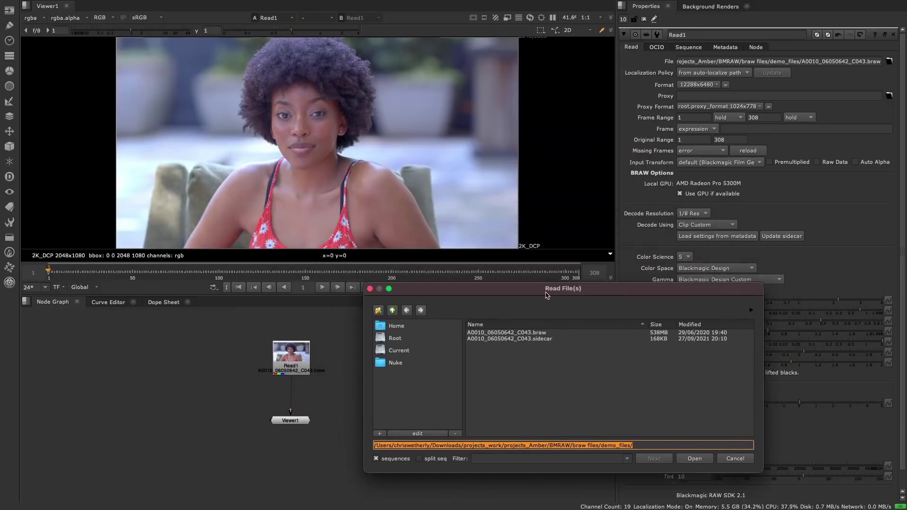
left_click(526, 345)
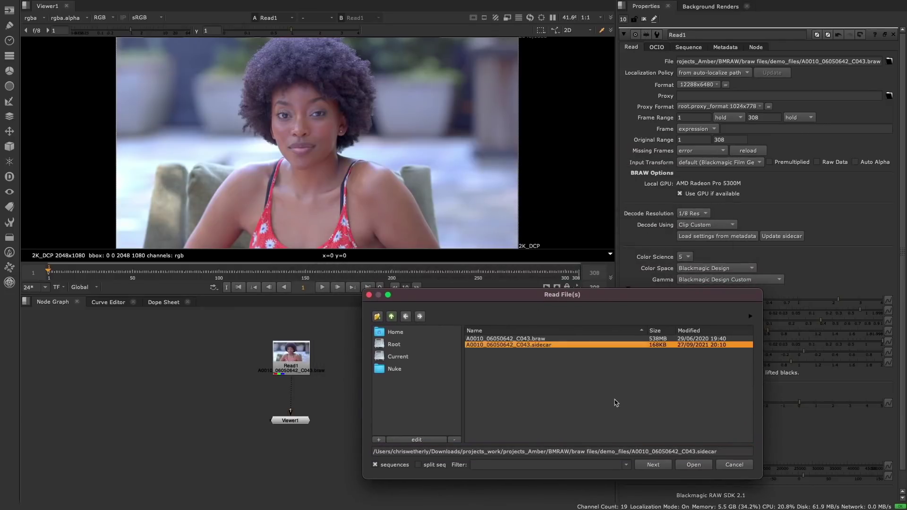
left_click(734, 465)
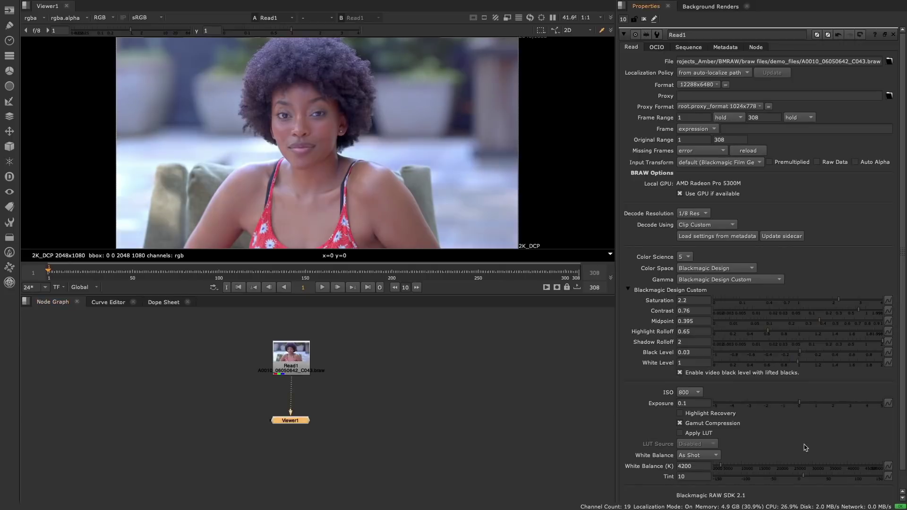
Toggle Color Science 4 back to 5, and cycle colour space through Rec.709, ACES AP0, V-Gamut to Blackmagic Design
left_click(688, 249)
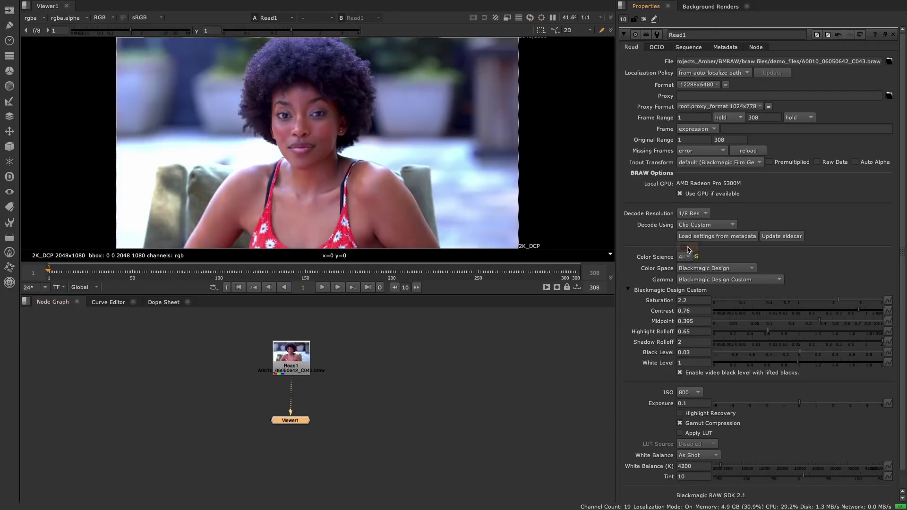
left_click(690, 267)
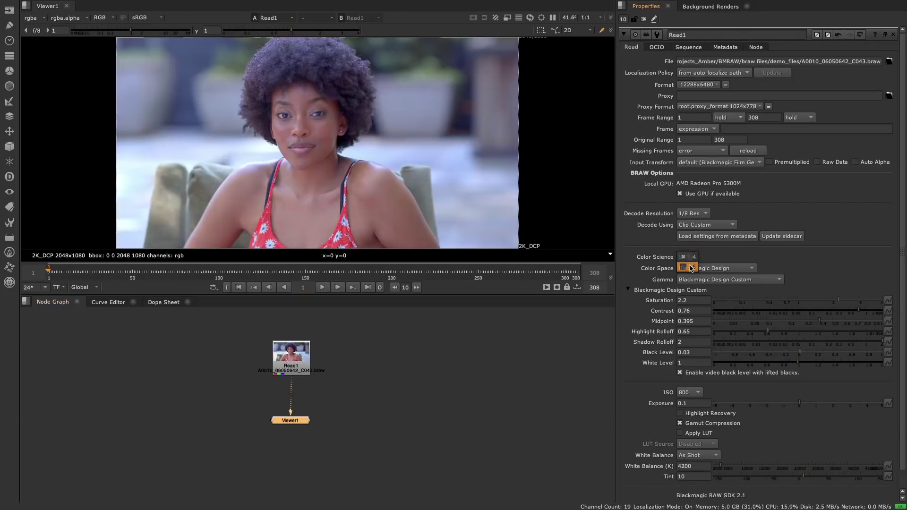
left_click(755, 267)
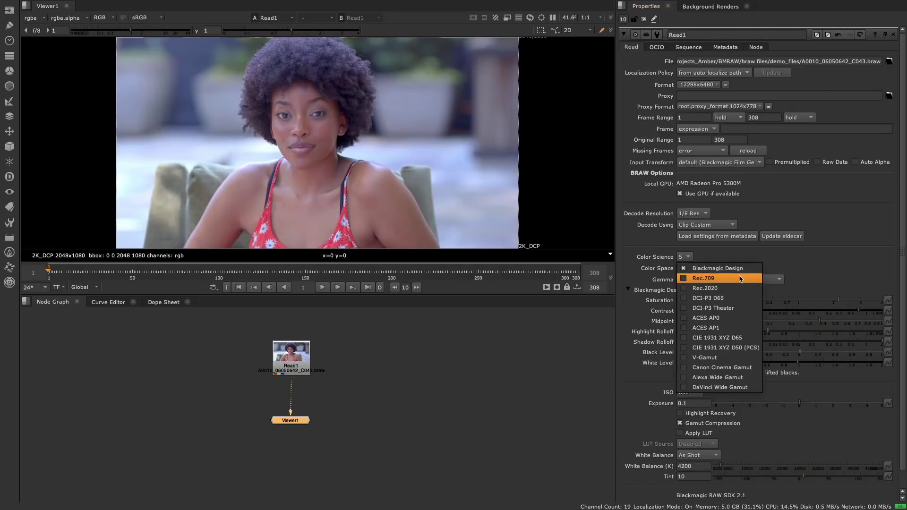
left_click(740, 278)
left_click(740, 270)
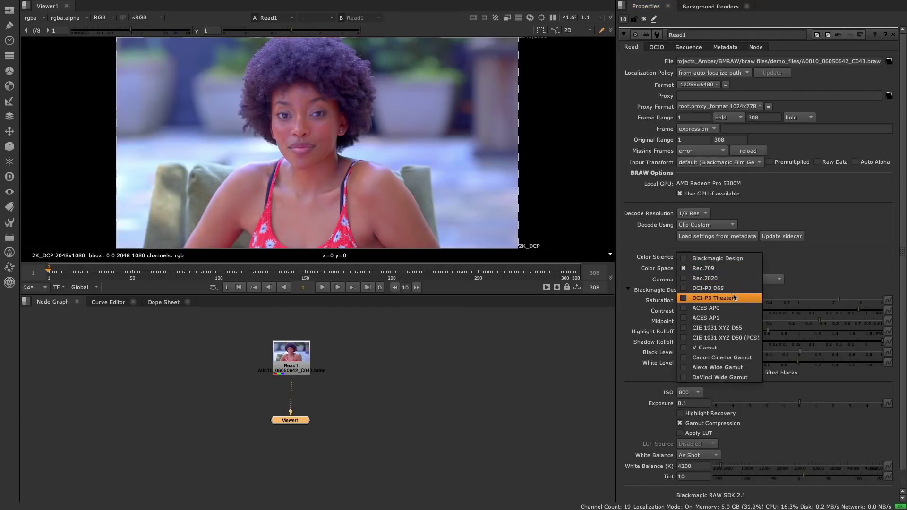
left_click(728, 309)
left_click(726, 270)
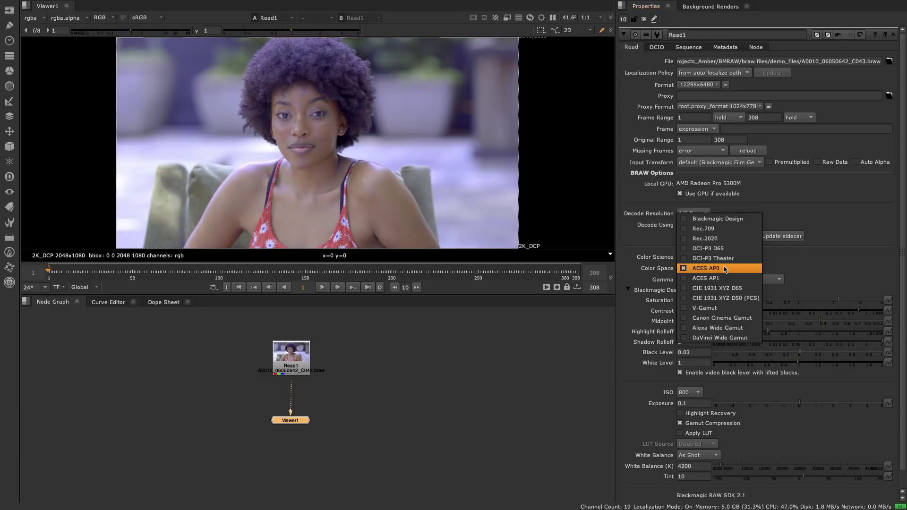
left_click(727, 310)
left_click(724, 270)
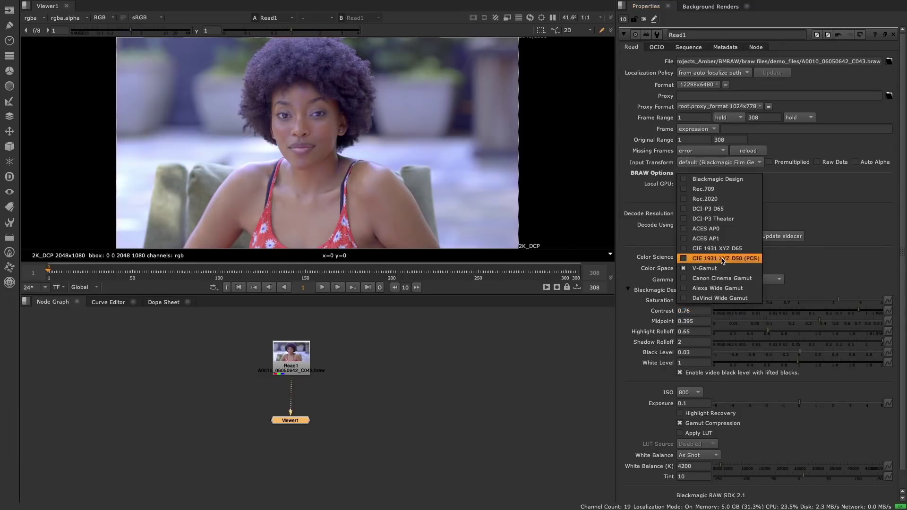
left_click(729, 183)
Cycle gamma through Film, Video and Extended Video to Blackmagic Design Custom, then adjust the ColorLookup curve
left_click(764, 281)
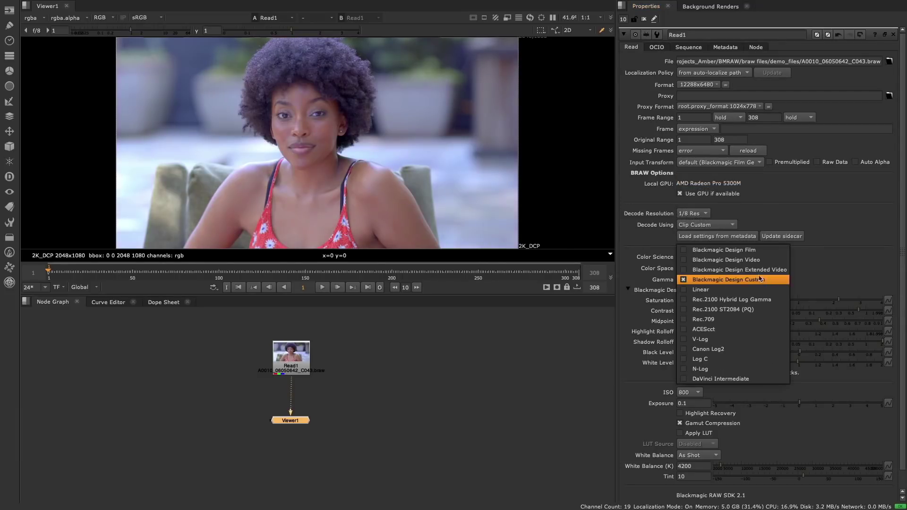
left_click(761, 250)
left_click(762, 281)
left_click(761, 289)
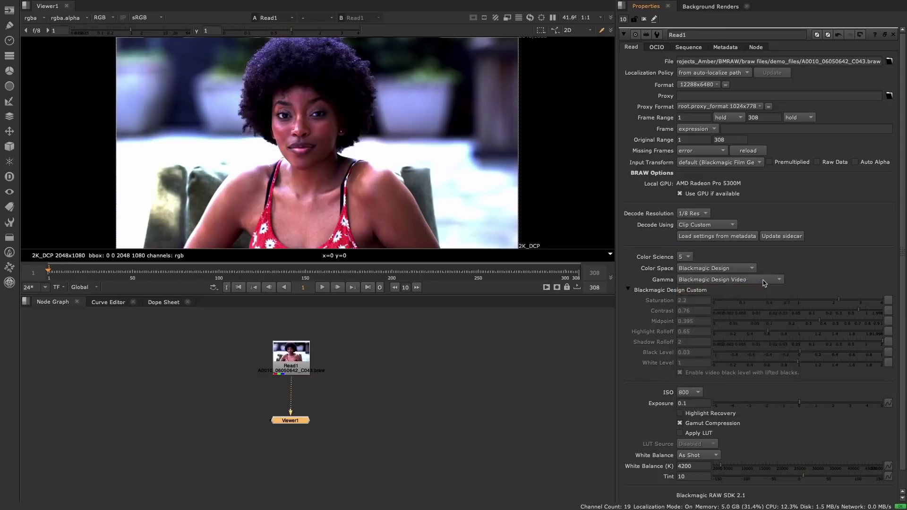
left_click(762, 279)
left_click(764, 289)
left_click(763, 279)
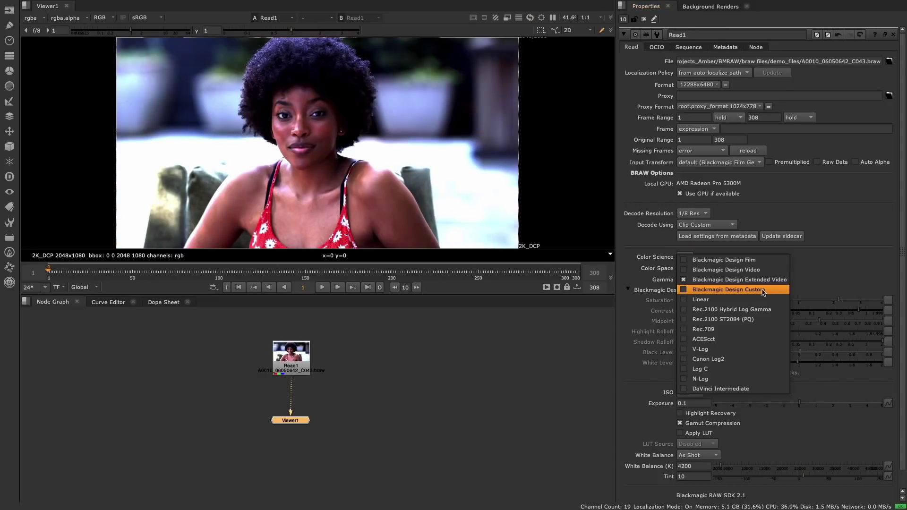
left_click(764, 290)
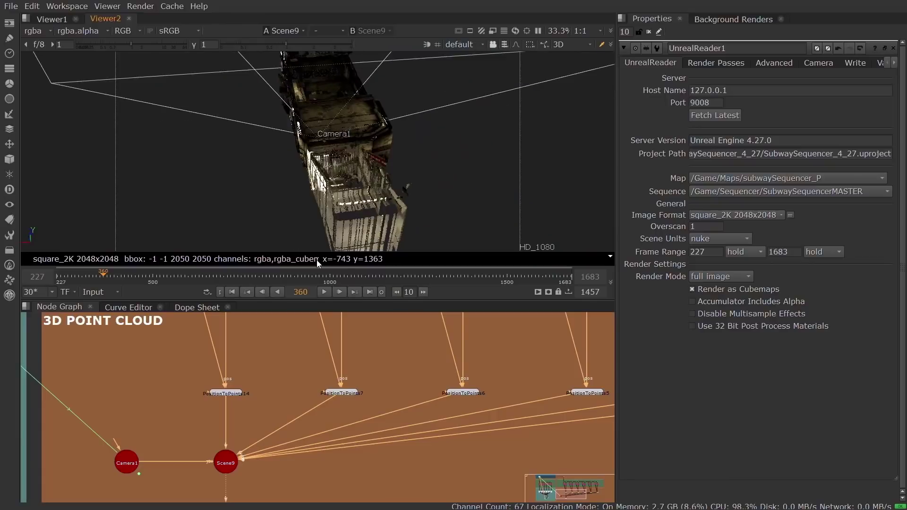
middle_click_drag(316, 259, 575, 184)
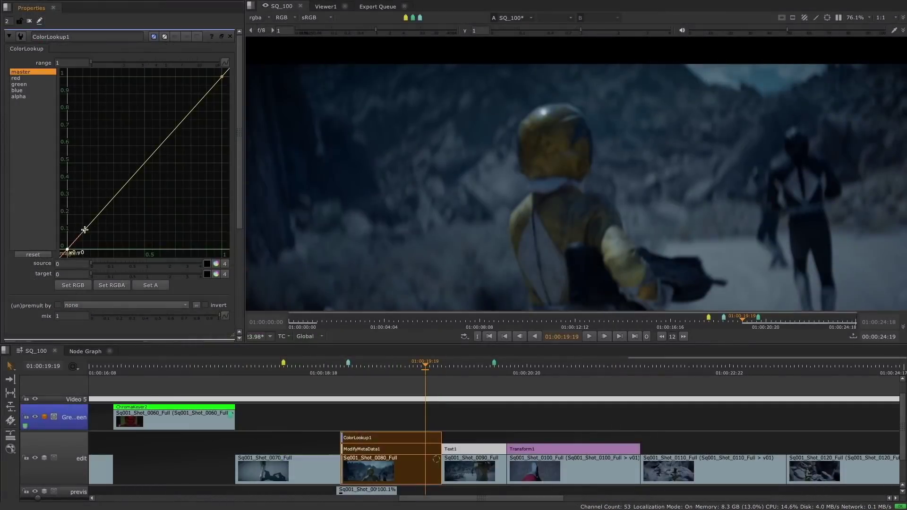
left_click_drag(86, 230, 97, 191)
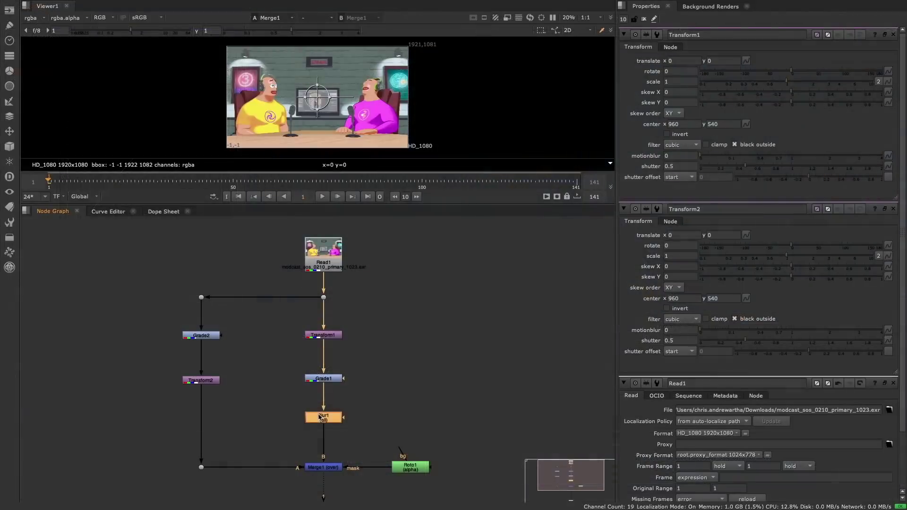